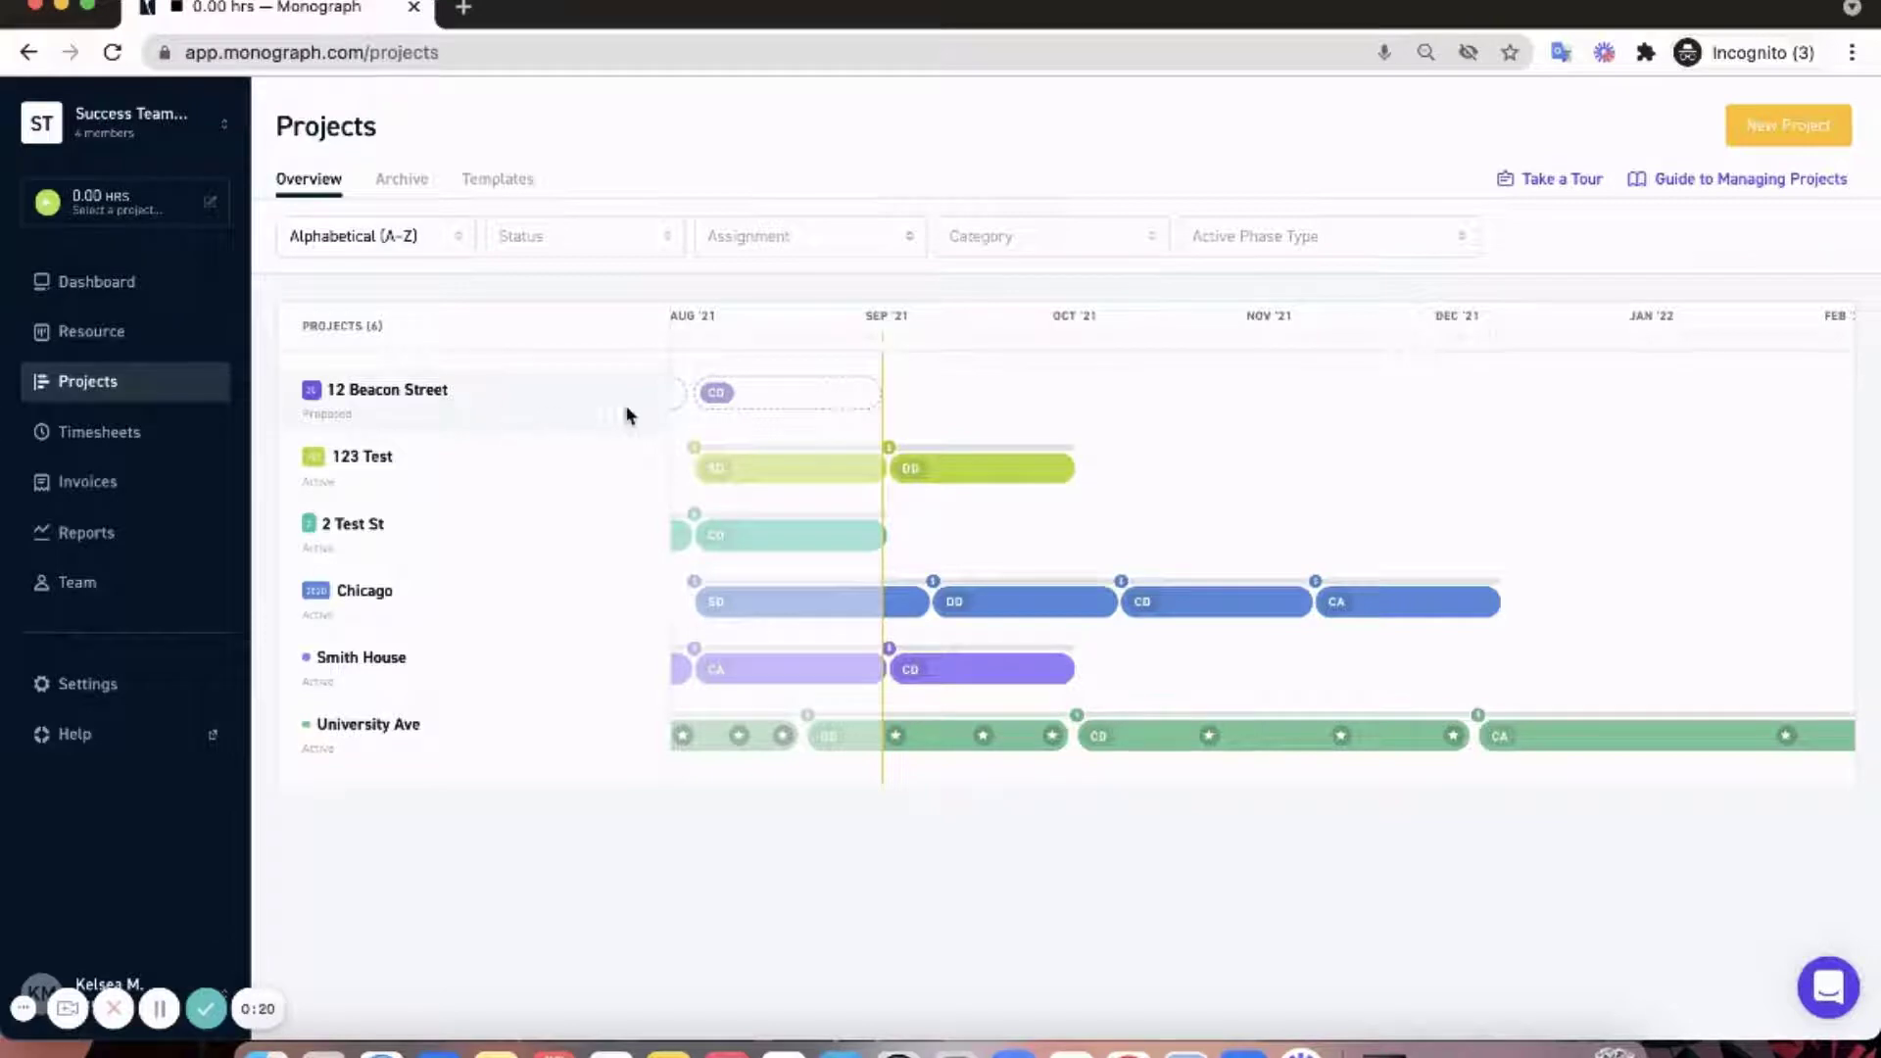
{"action": "scroll", "coordinate": [777, 416], "scroll_direction": "left", "scroll_amount": 4}
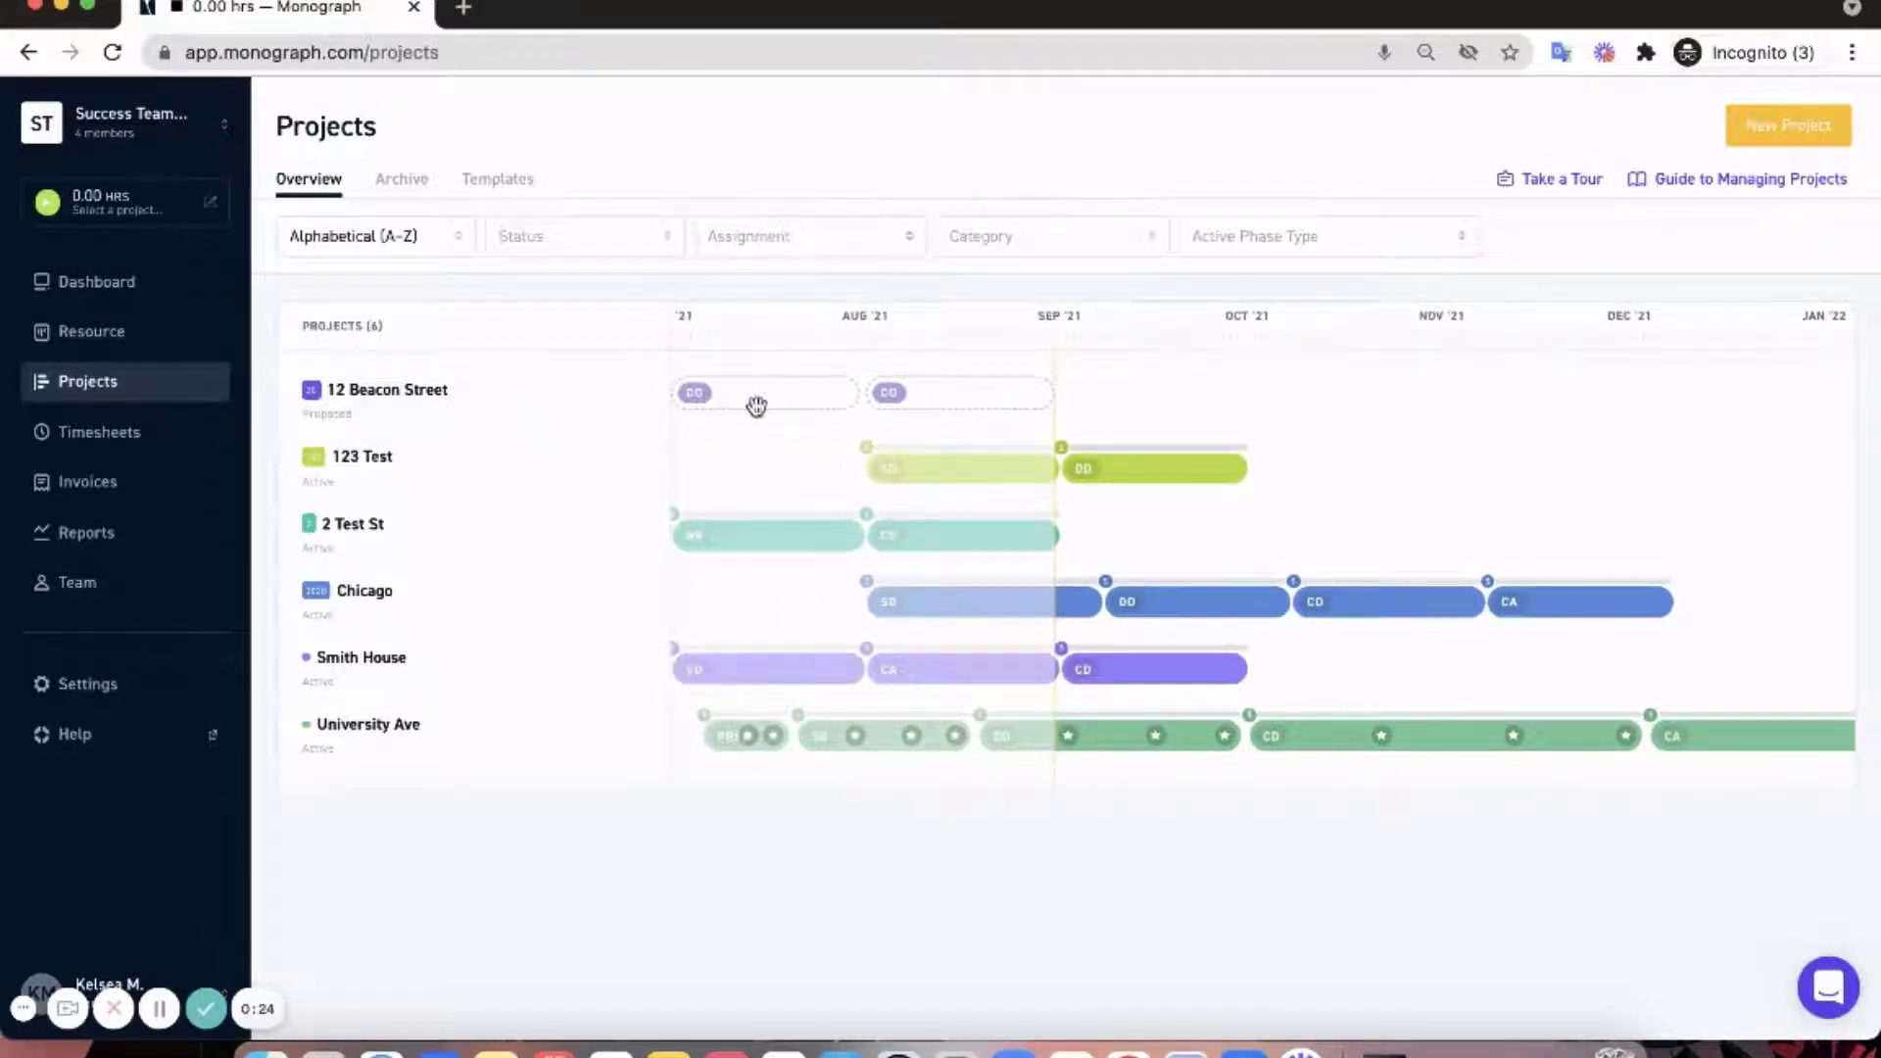
{"action": "left_click", "coordinate": [416, 408]}
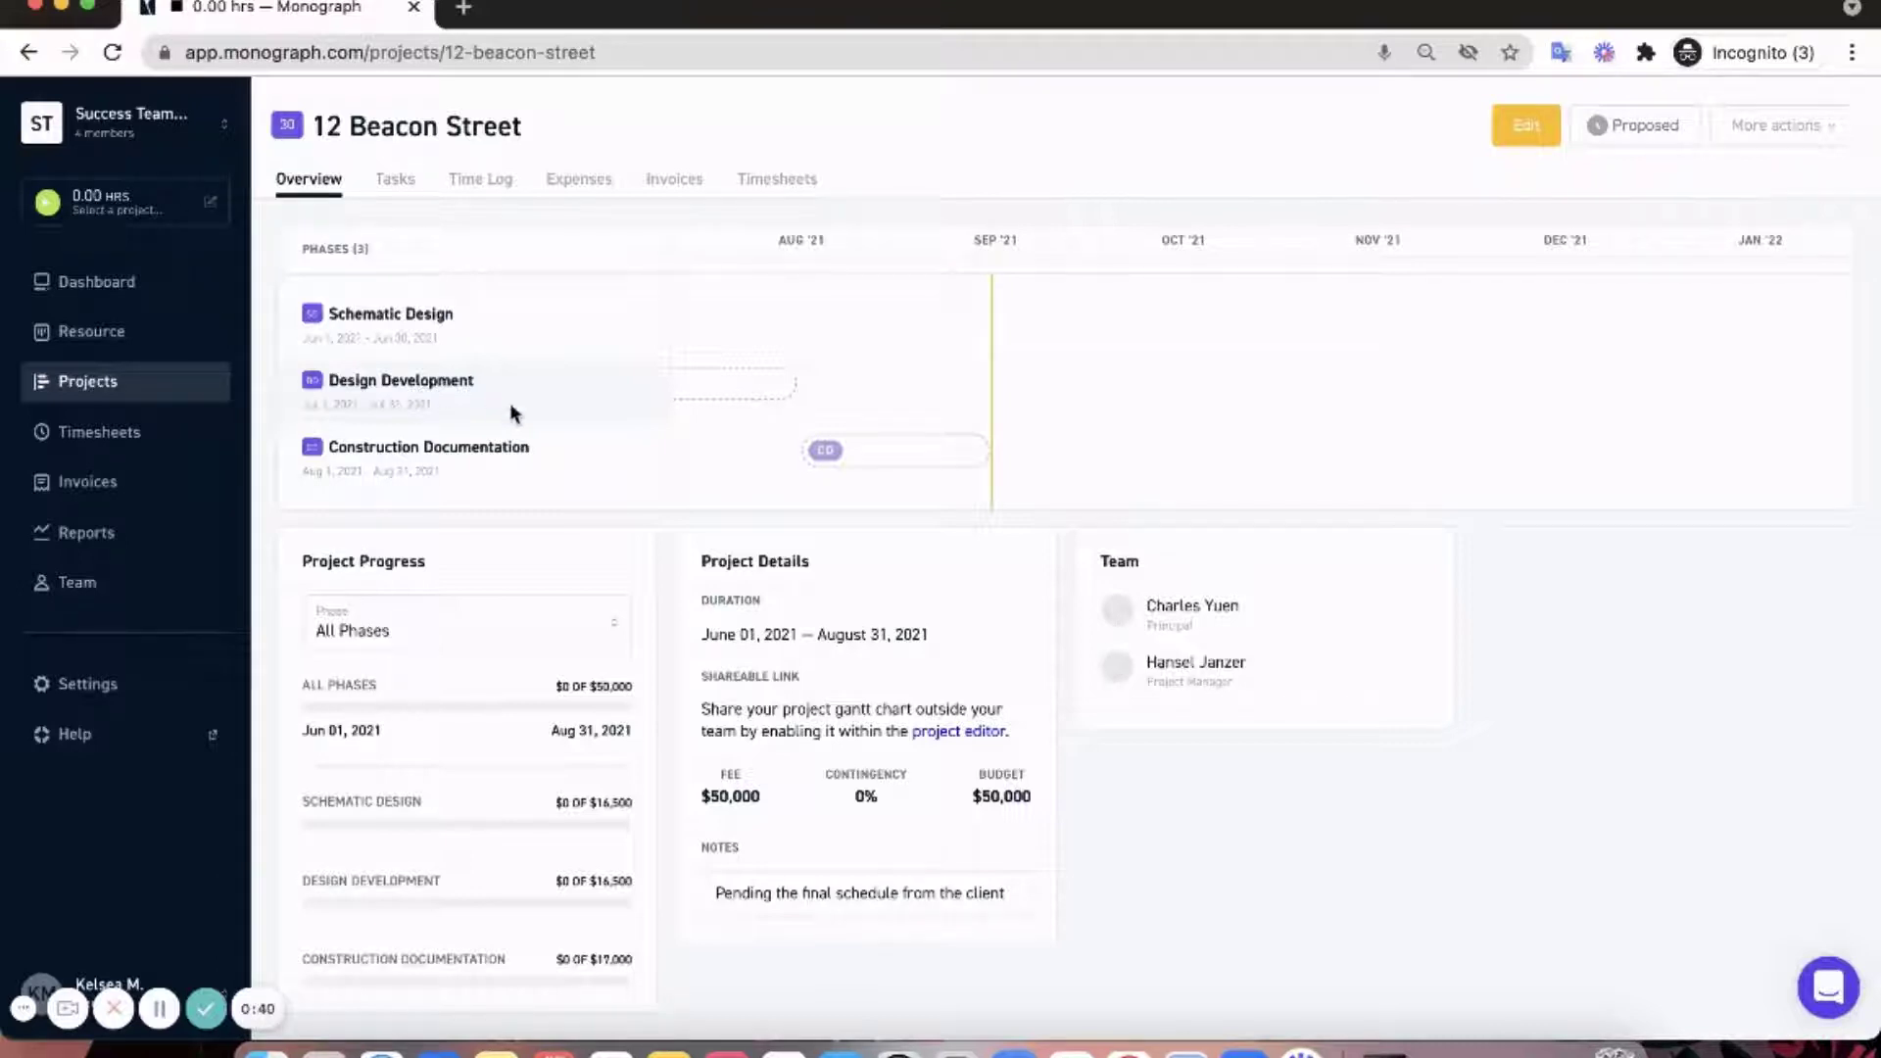
{"action": "left_click", "coordinate": [1602, 134]}
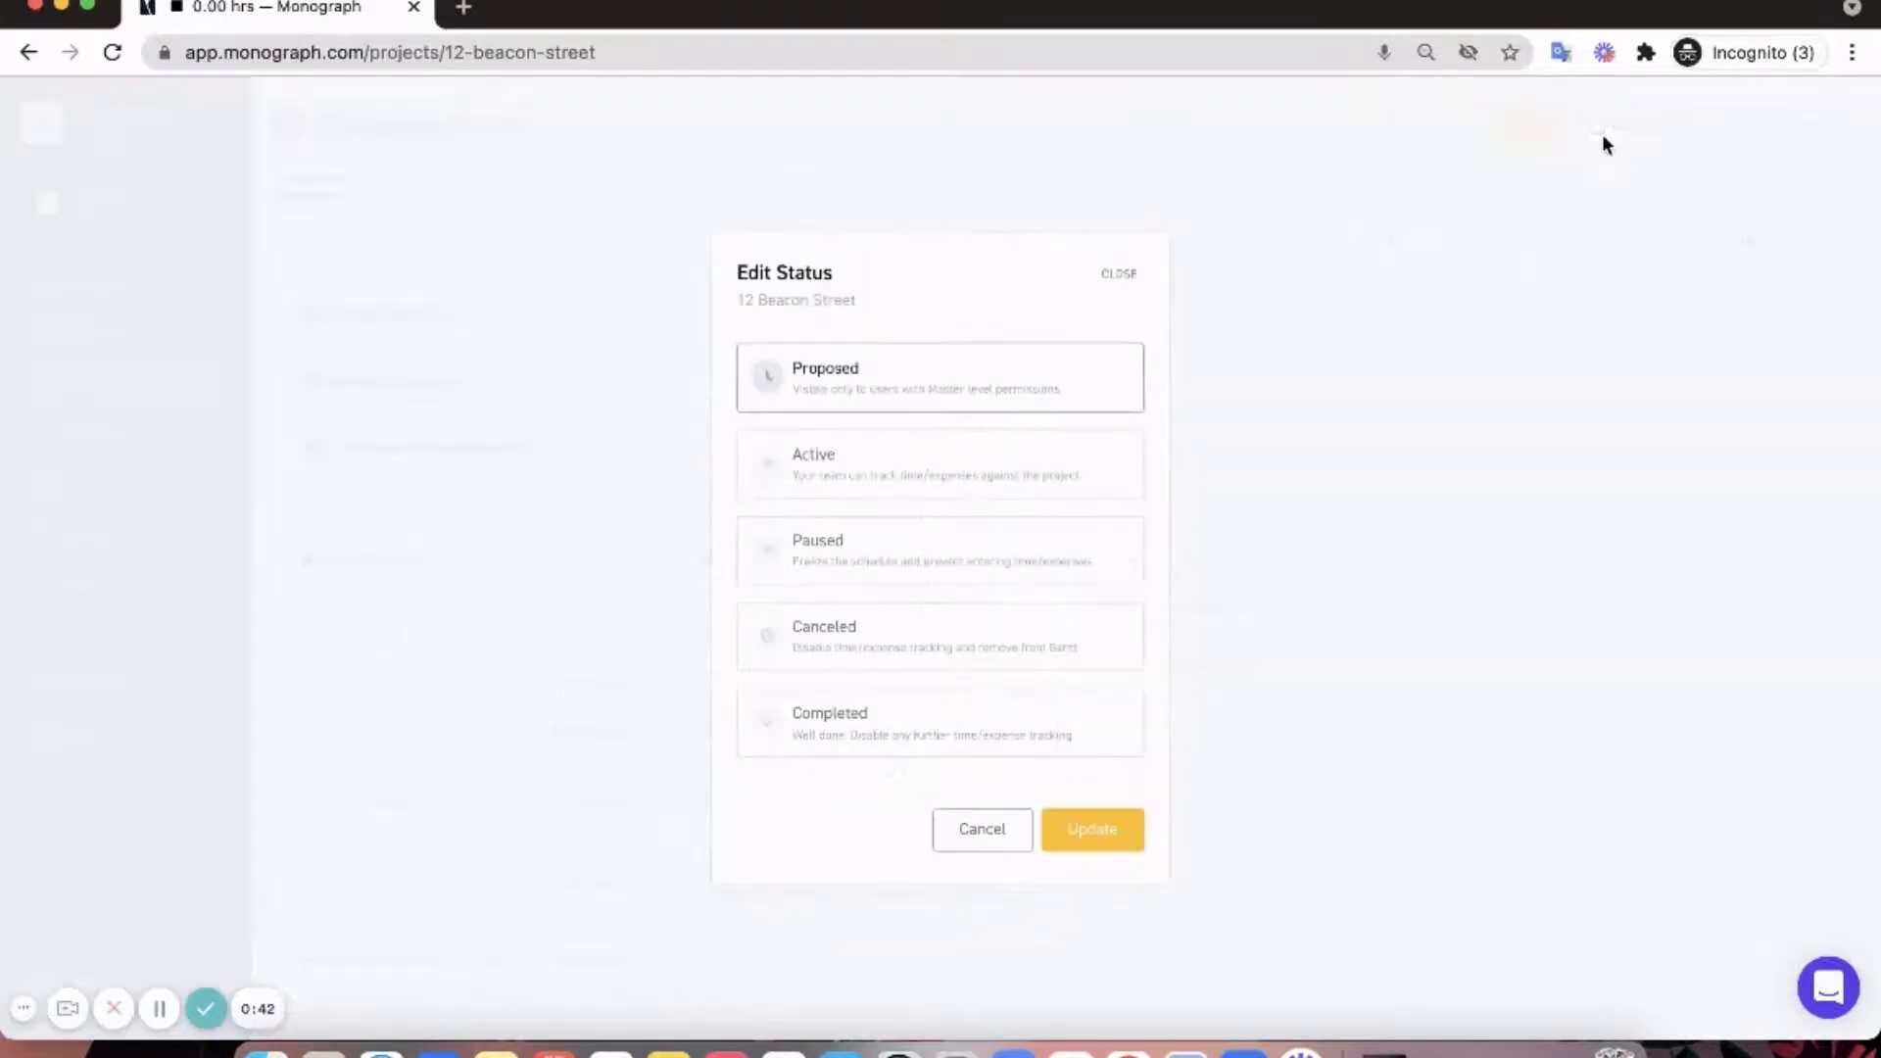
{"action": "left_click", "coordinate": [970, 466]}
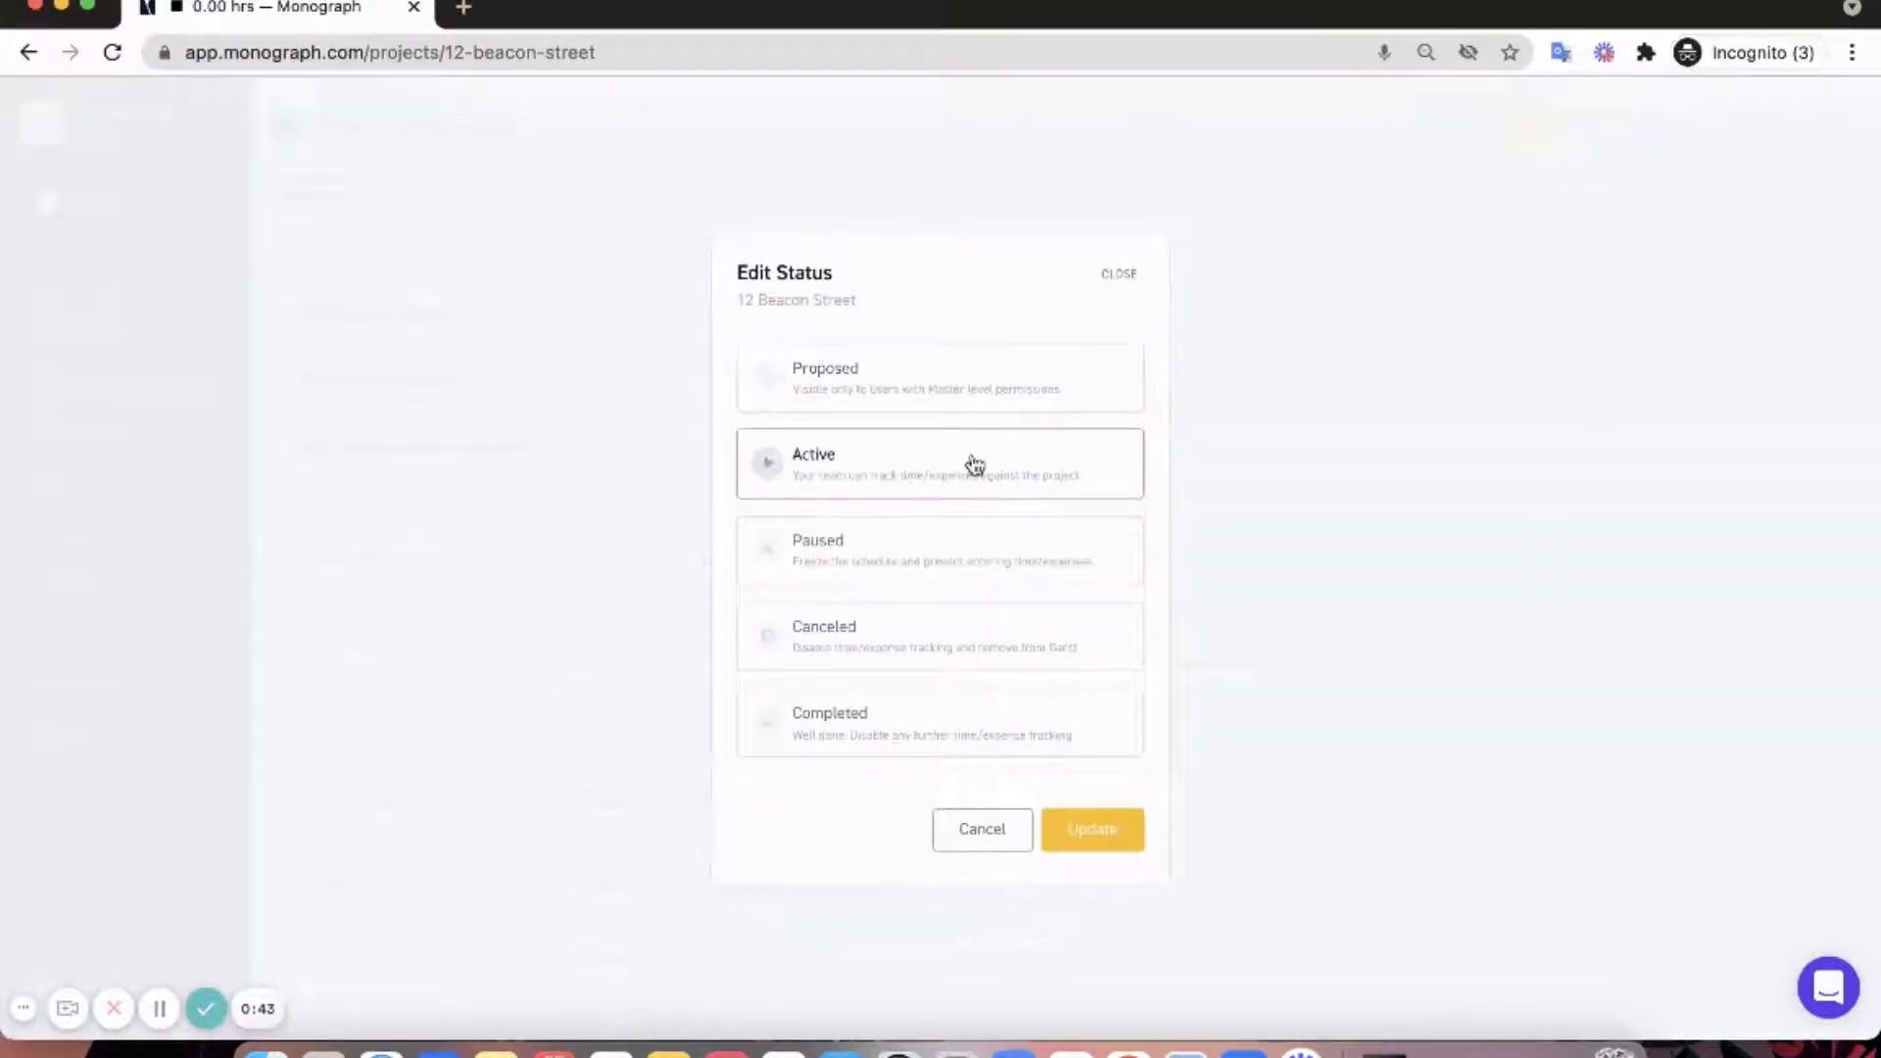
{"action": "left_click", "coordinate": [1097, 840]}
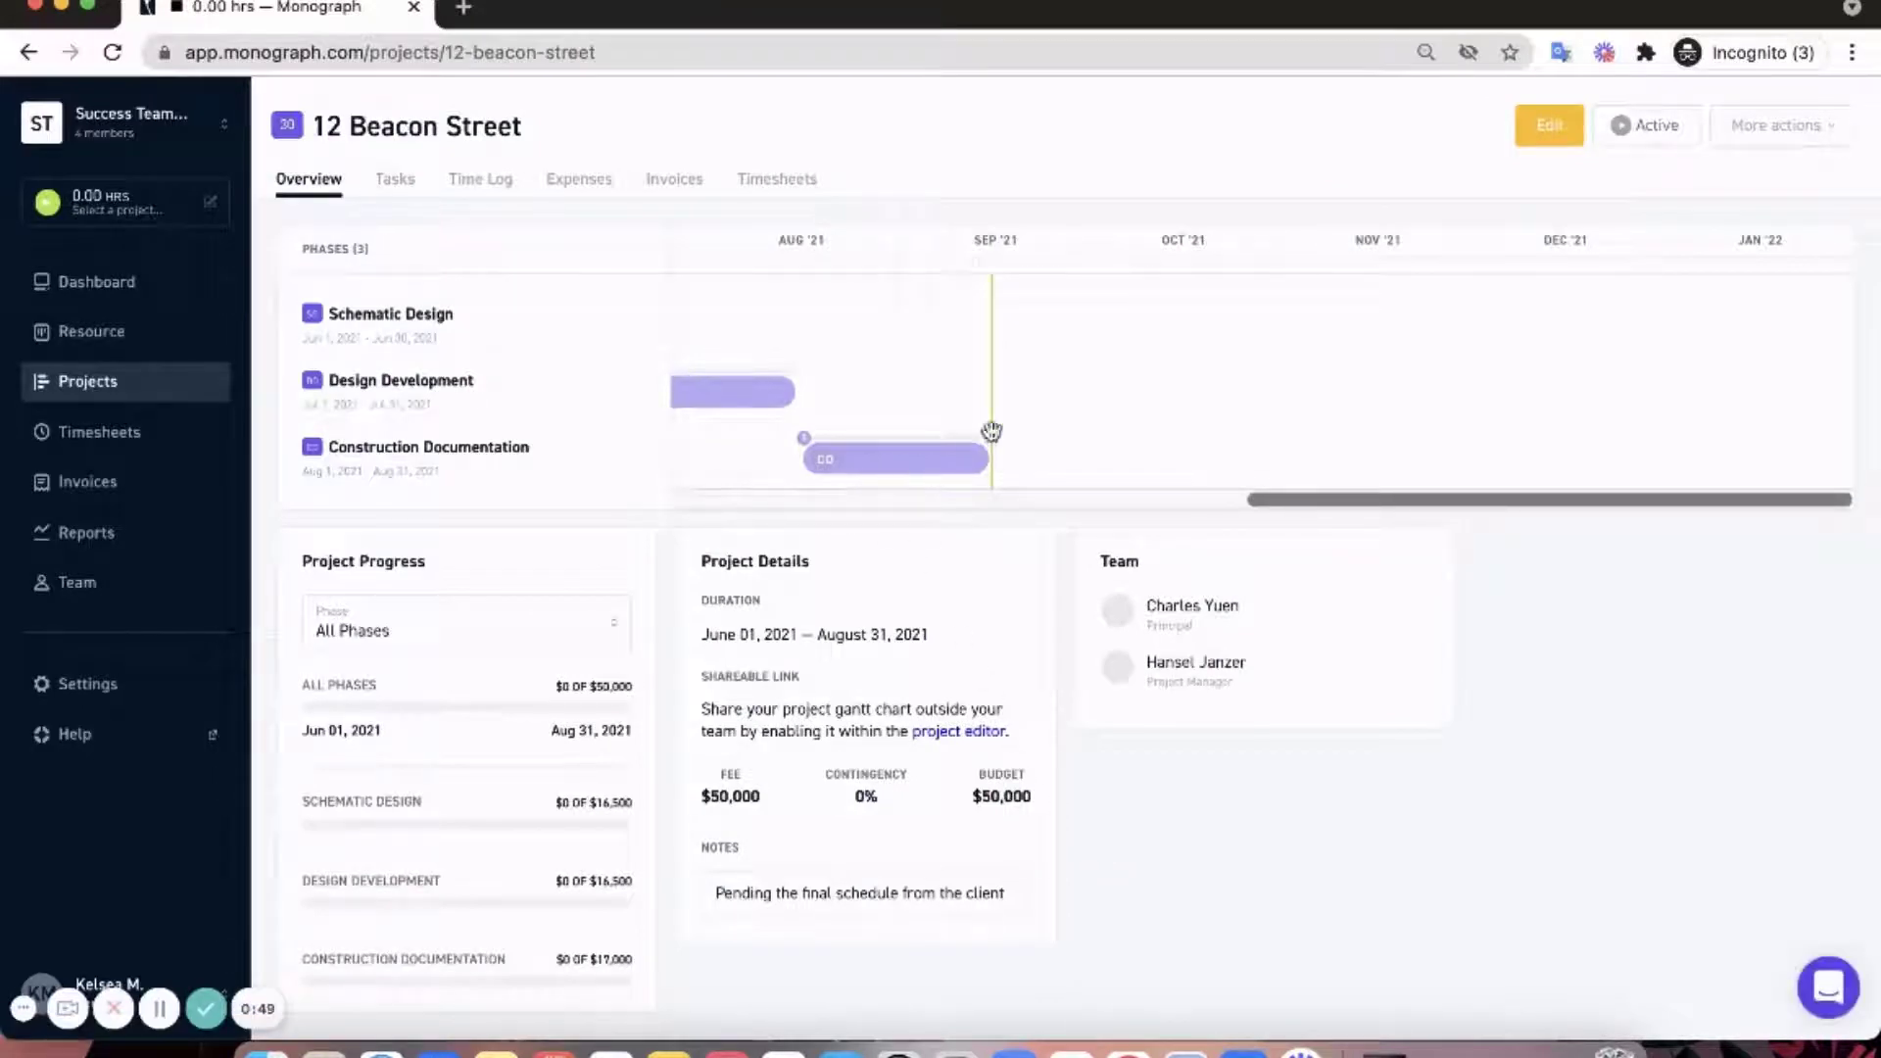
{"action": "left_click_drag", "start_coordinate": [656, 379], "coordinate": [829, 401]}
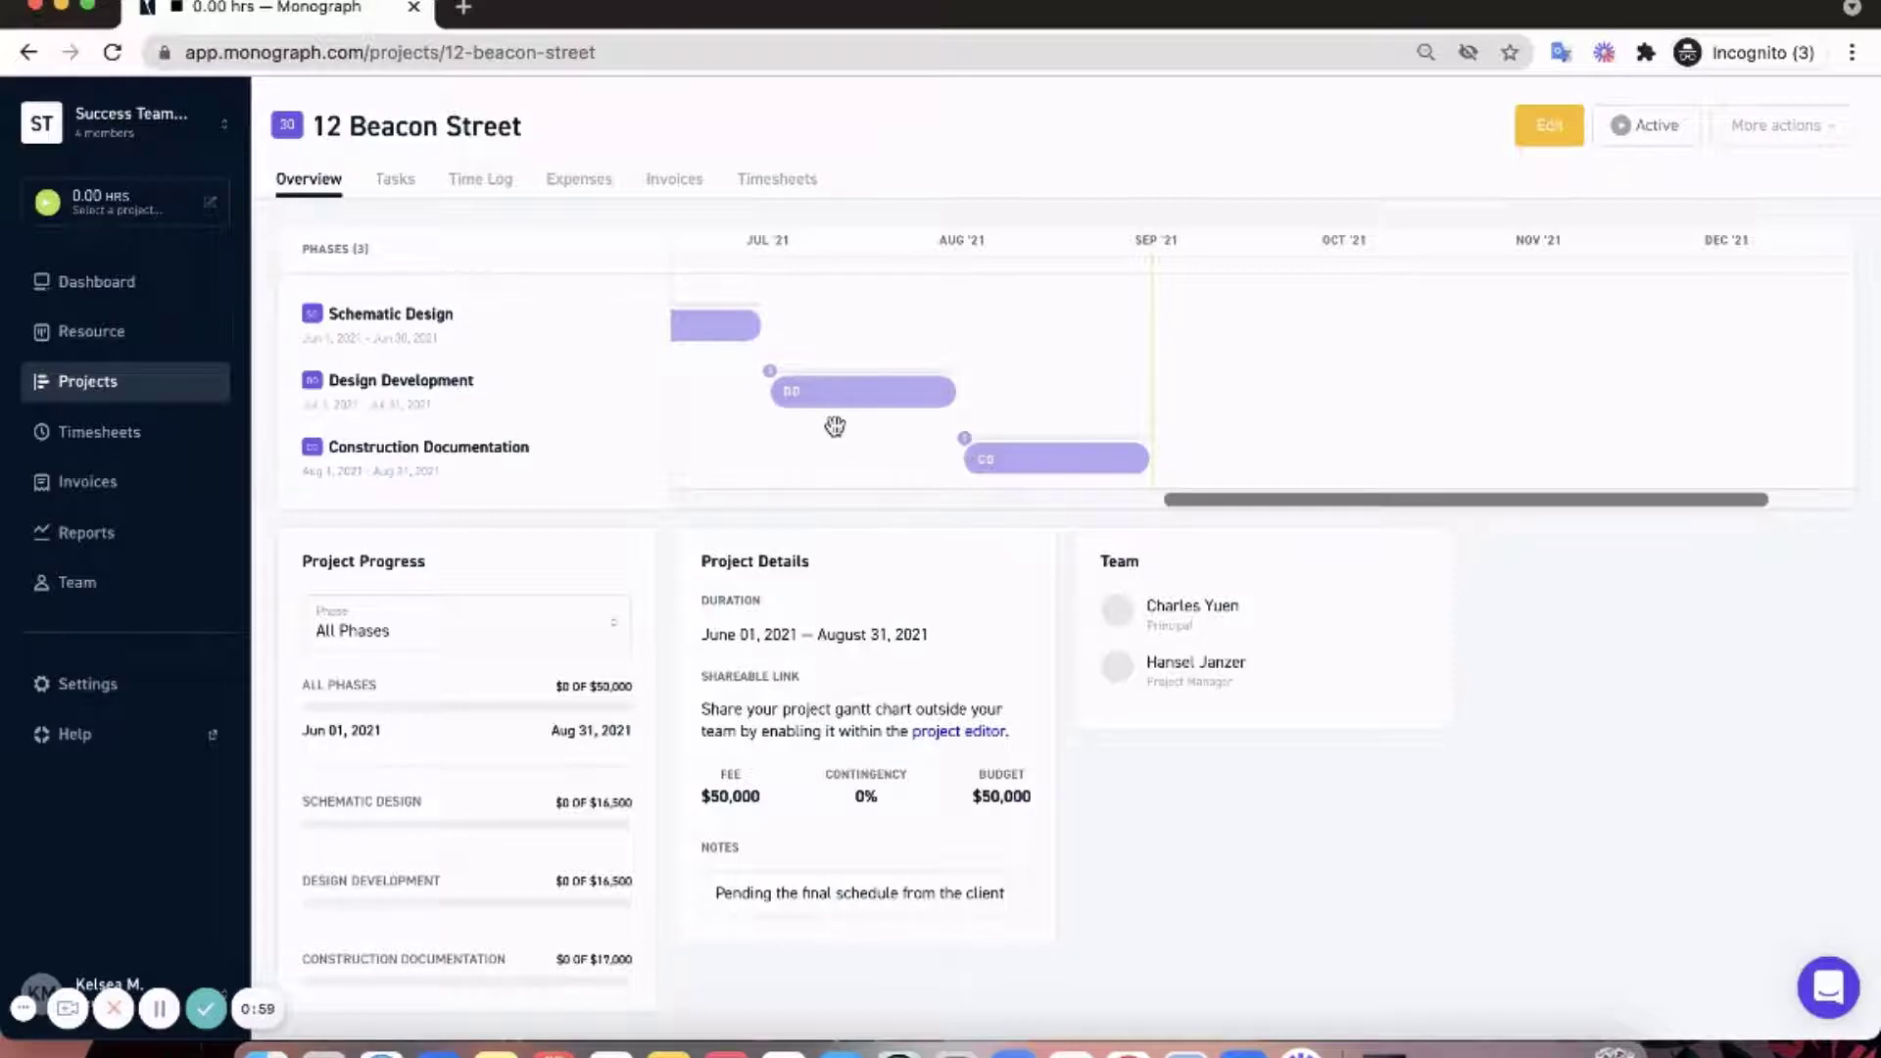
{"action": "left_click", "coordinate": [1535, 137]}
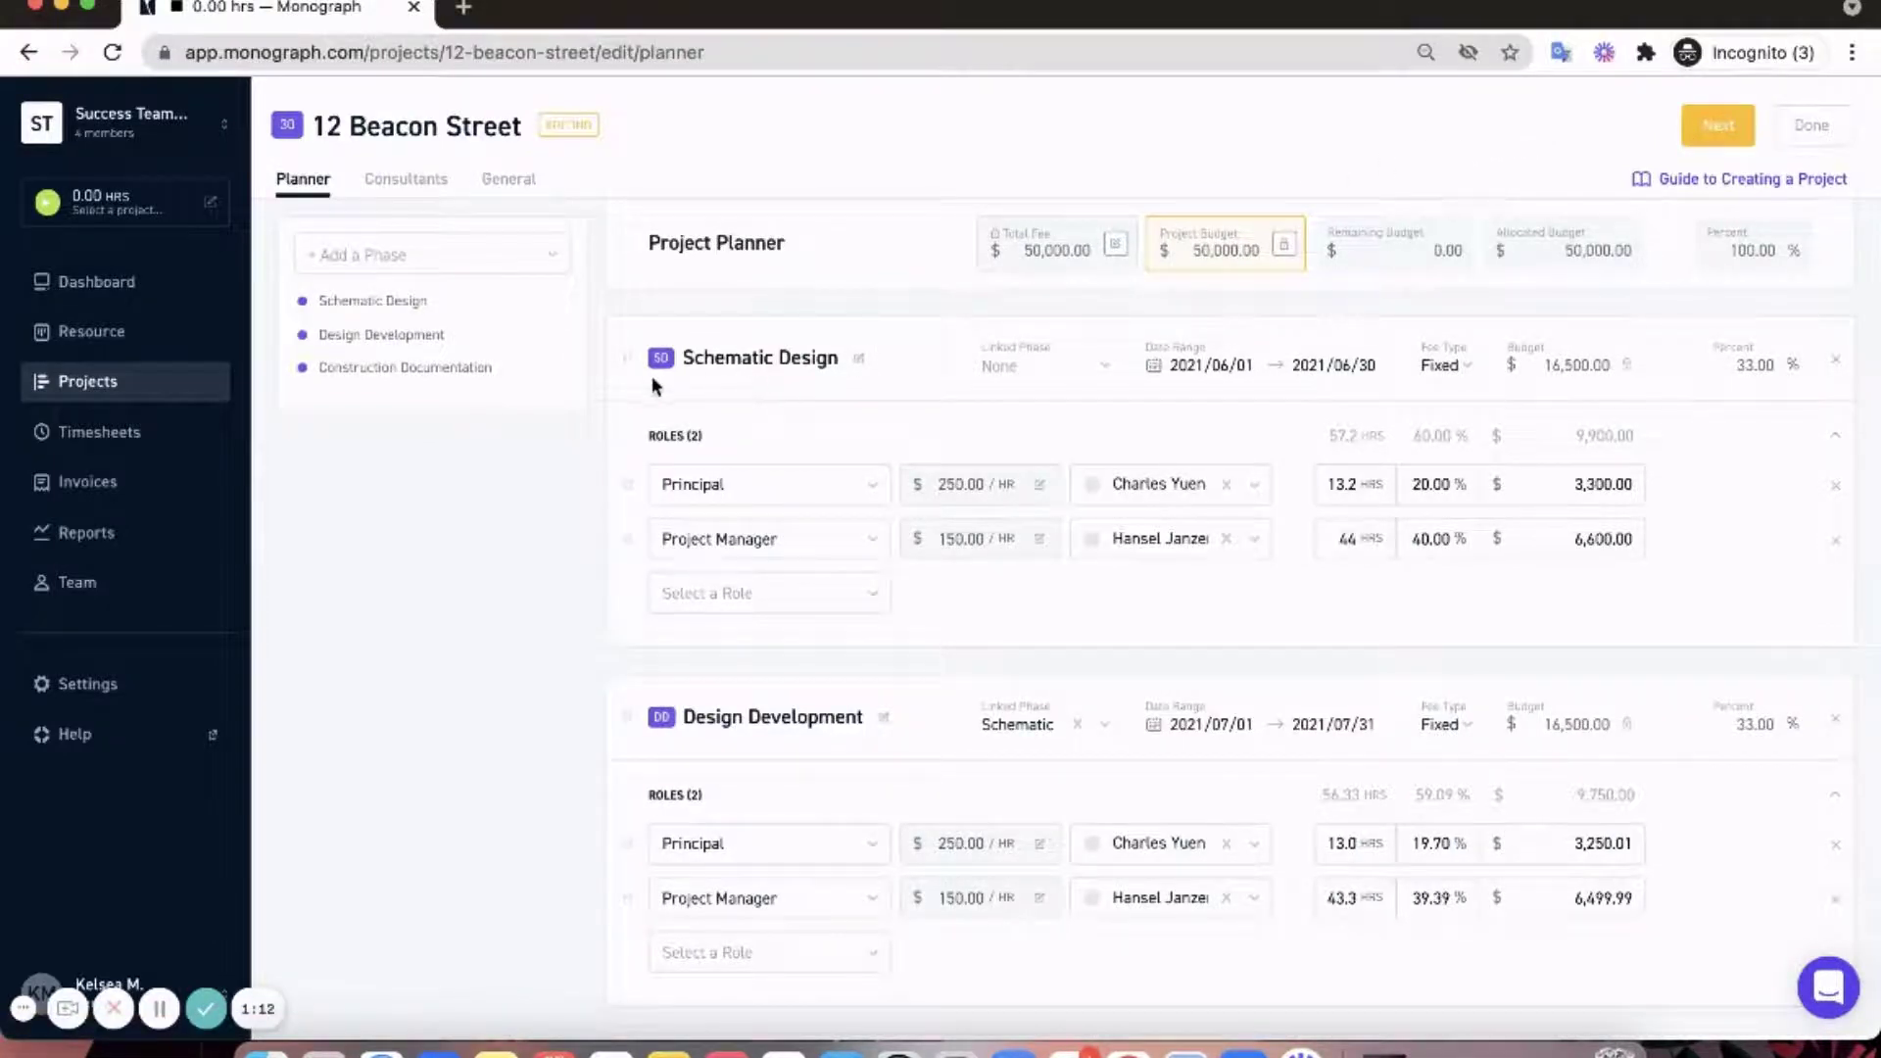
{"action": "scroll", "coordinate": [701, 429], "scroll_direction": "down", "scroll_amount": 3}
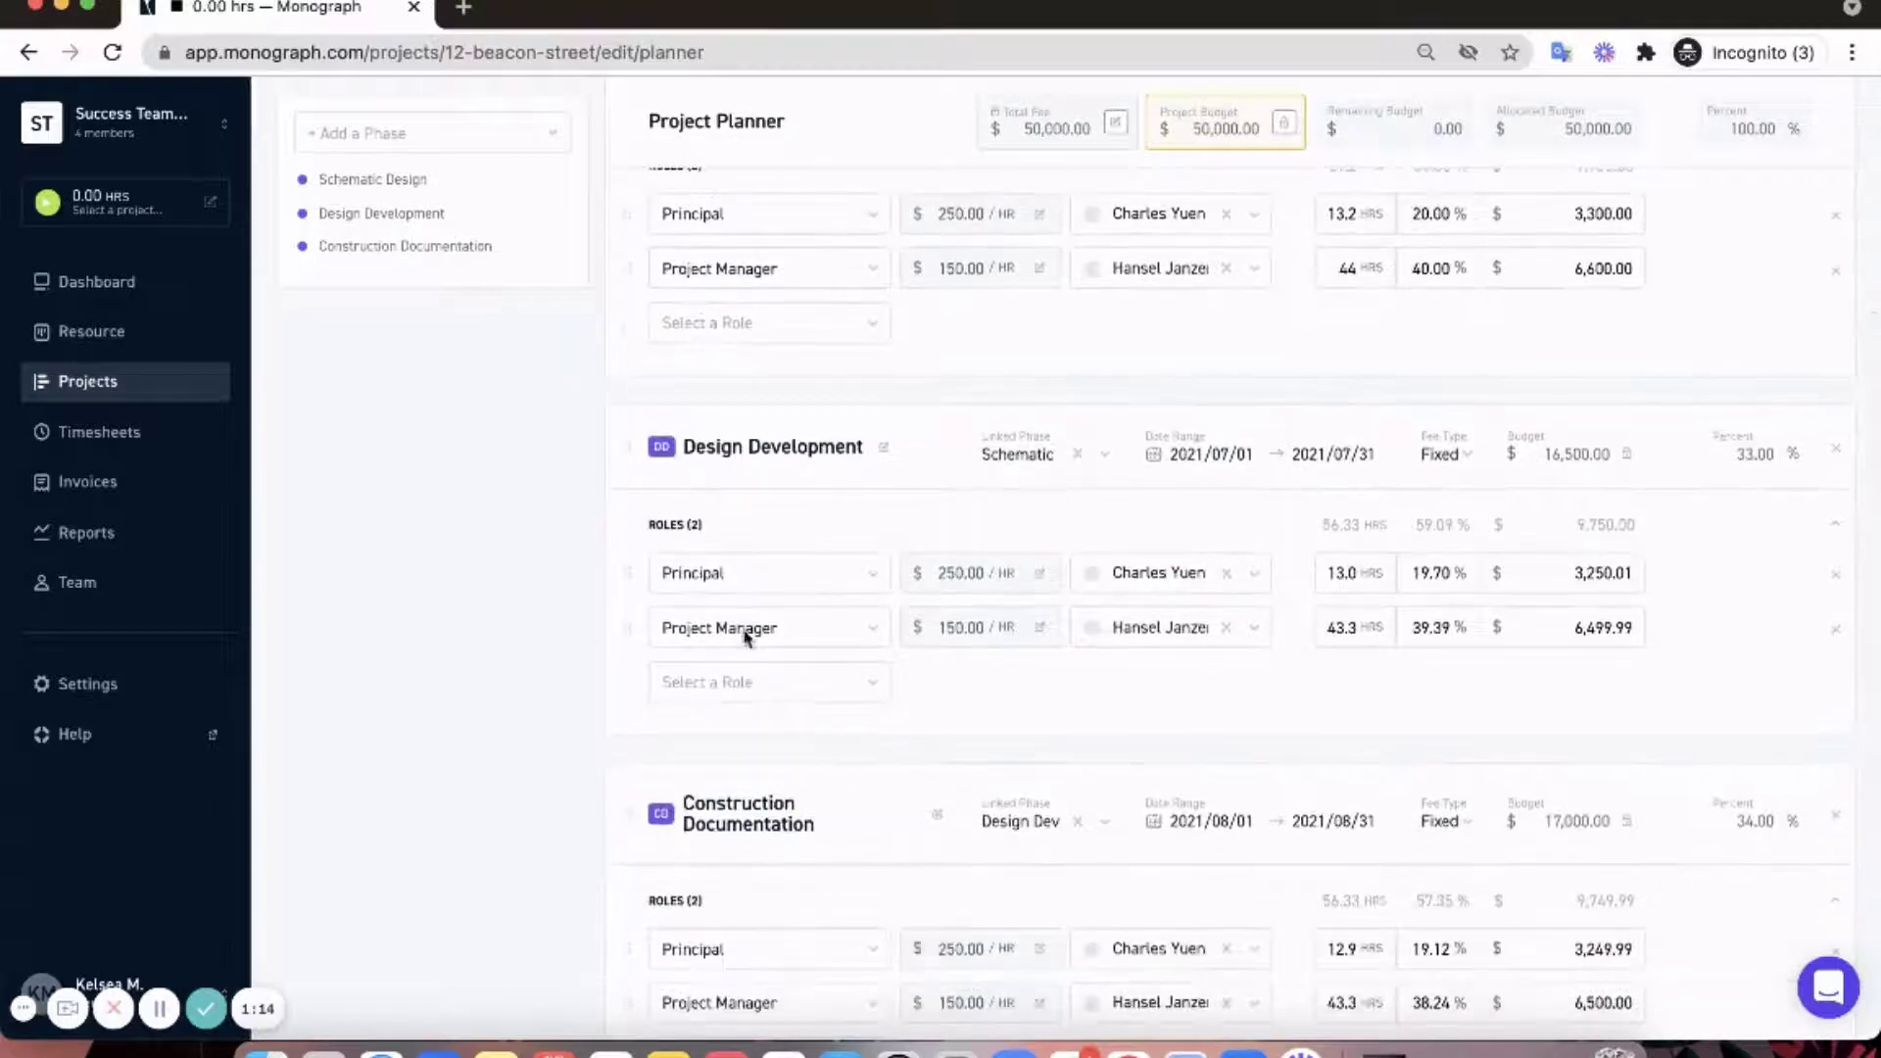
{"action": "scroll", "coordinate": [745, 636], "scroll_direction": "down", "scroll_amount": 3}
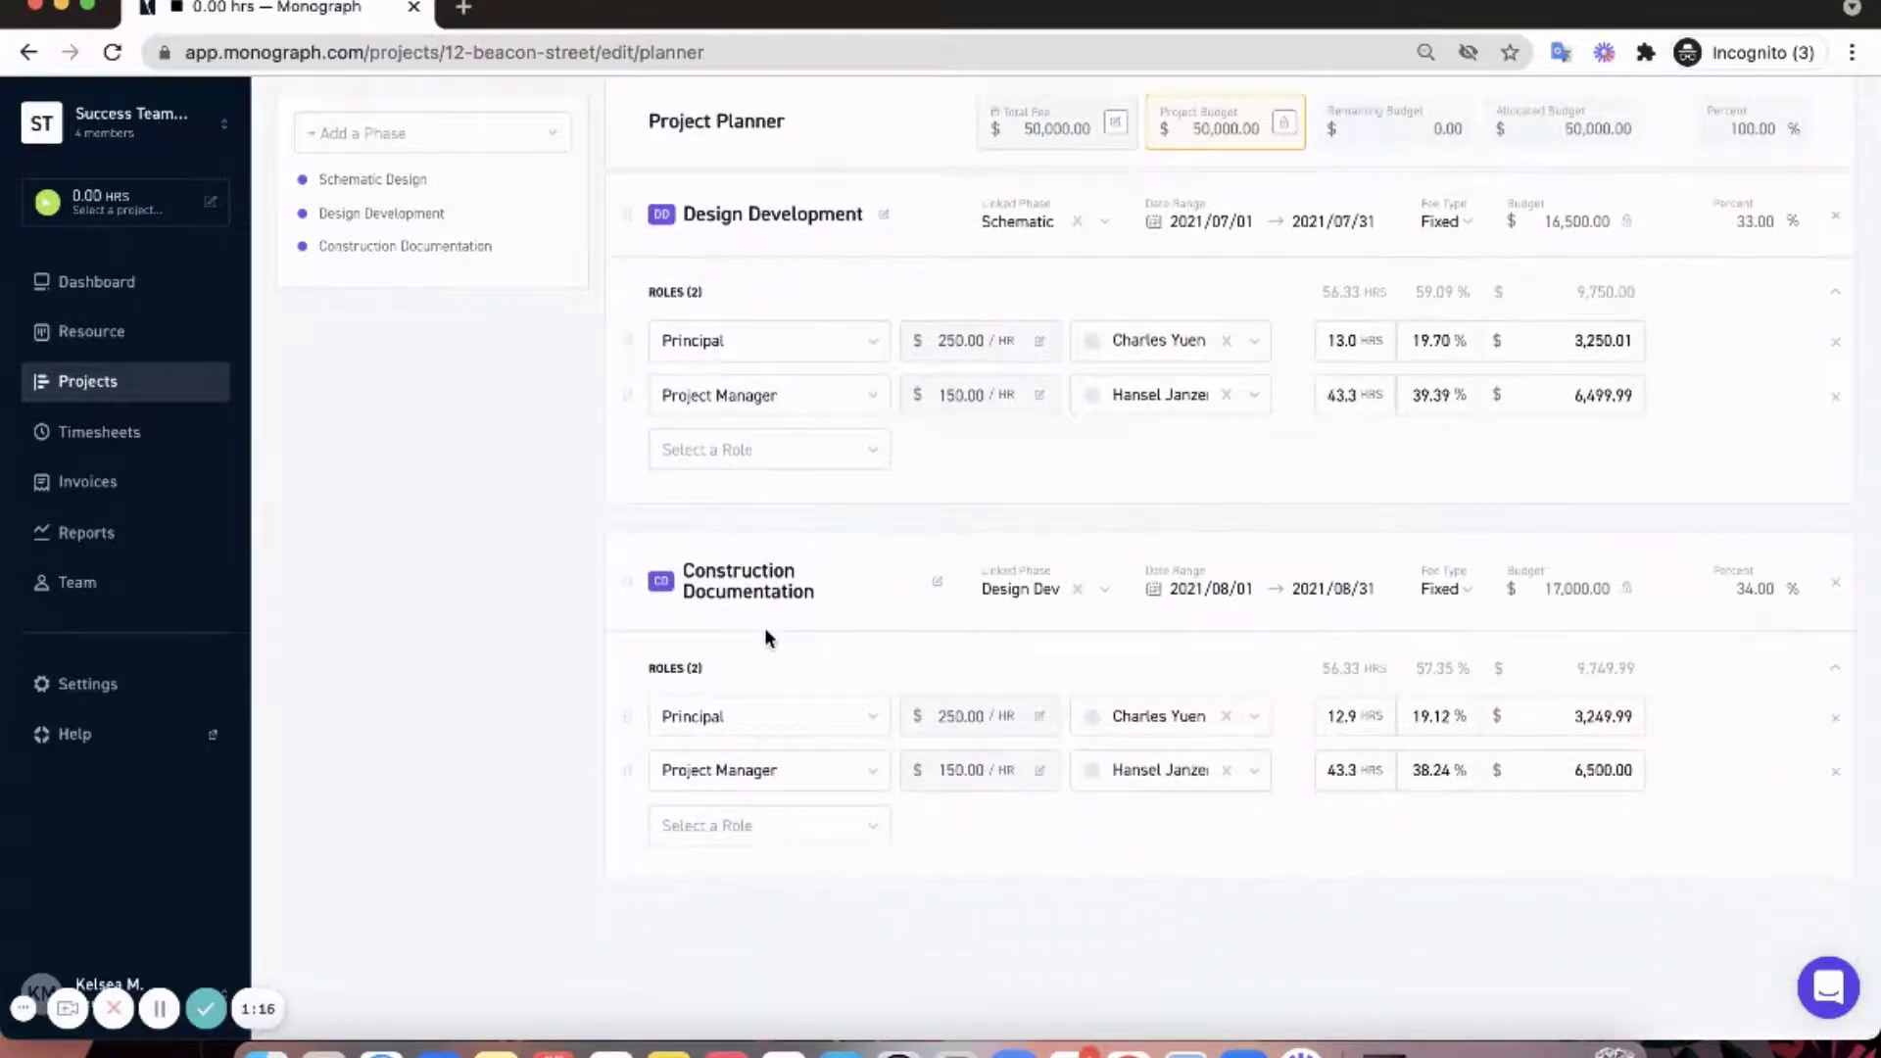
{"action": "scroll", "coordinate": [764, 627], "scroll_direction": "up", "scroll_amount": 6}
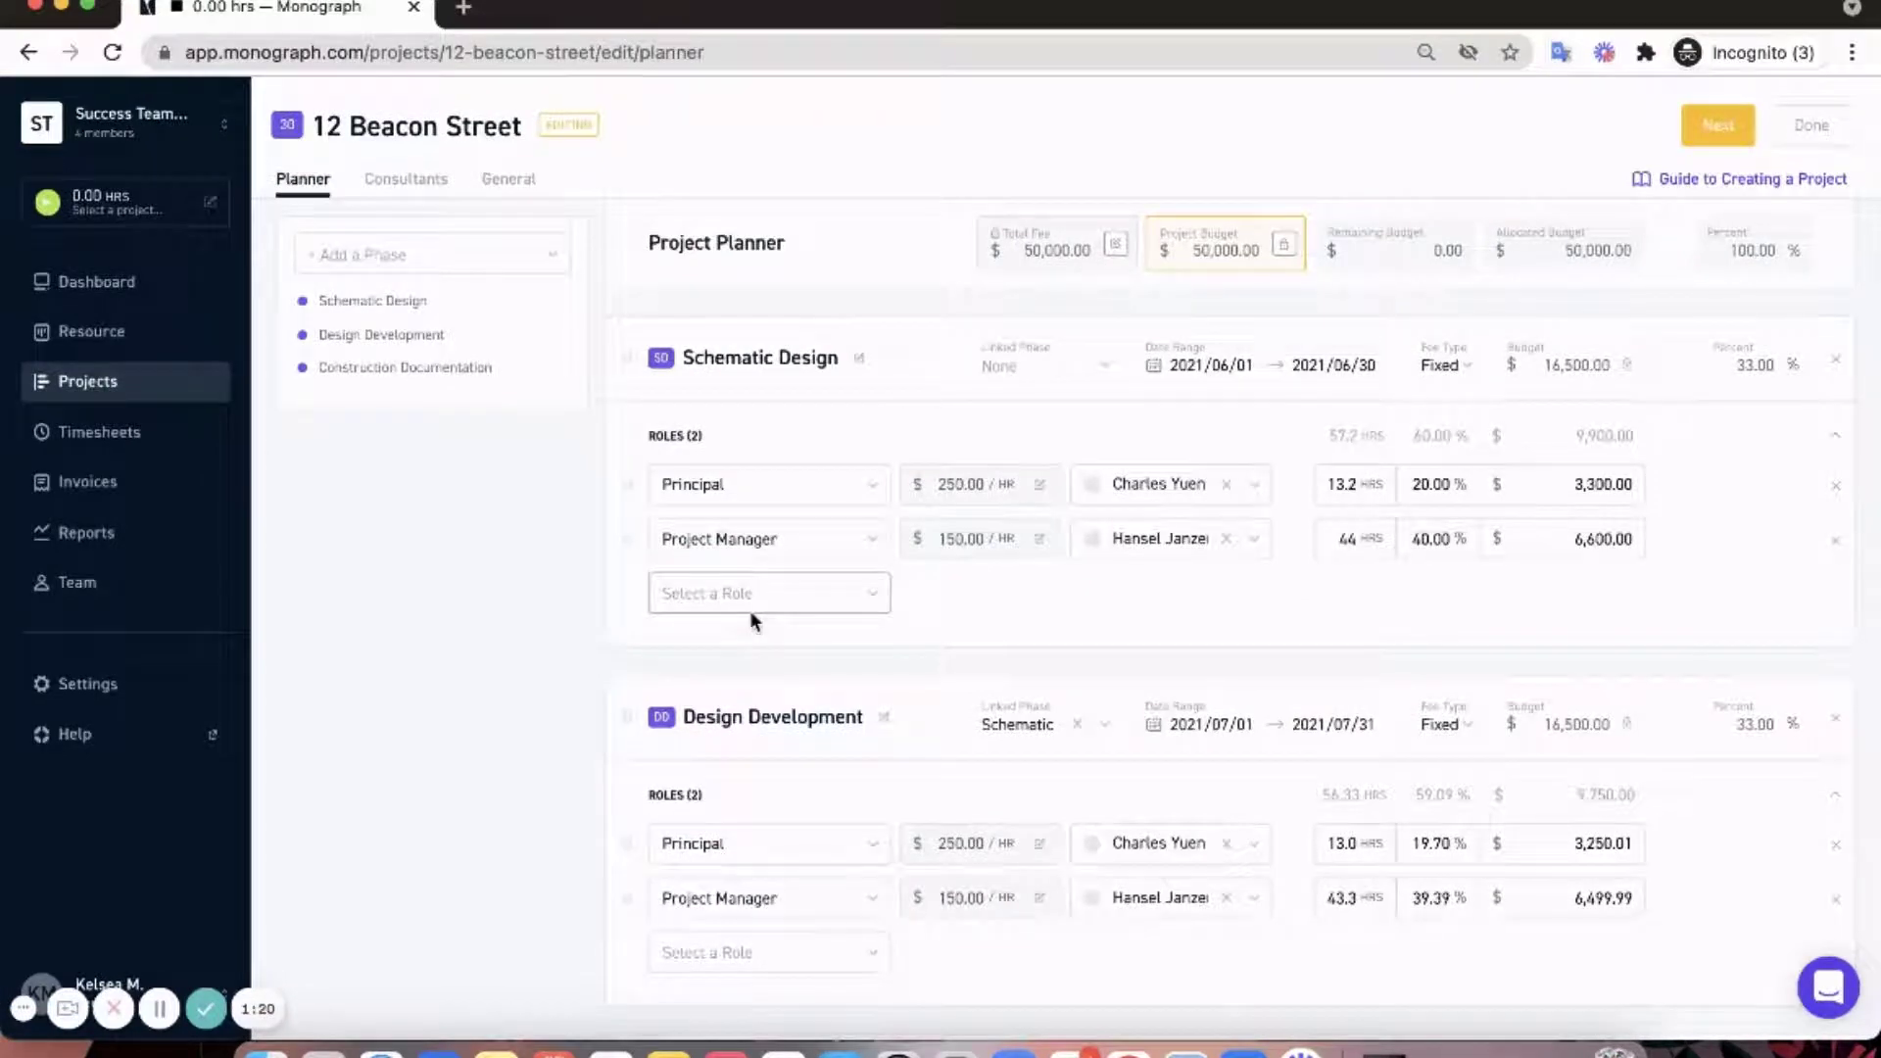
- Add Construction Administration as the fourth phase
{"action": "left_click", "coordinate": [457, 251]}
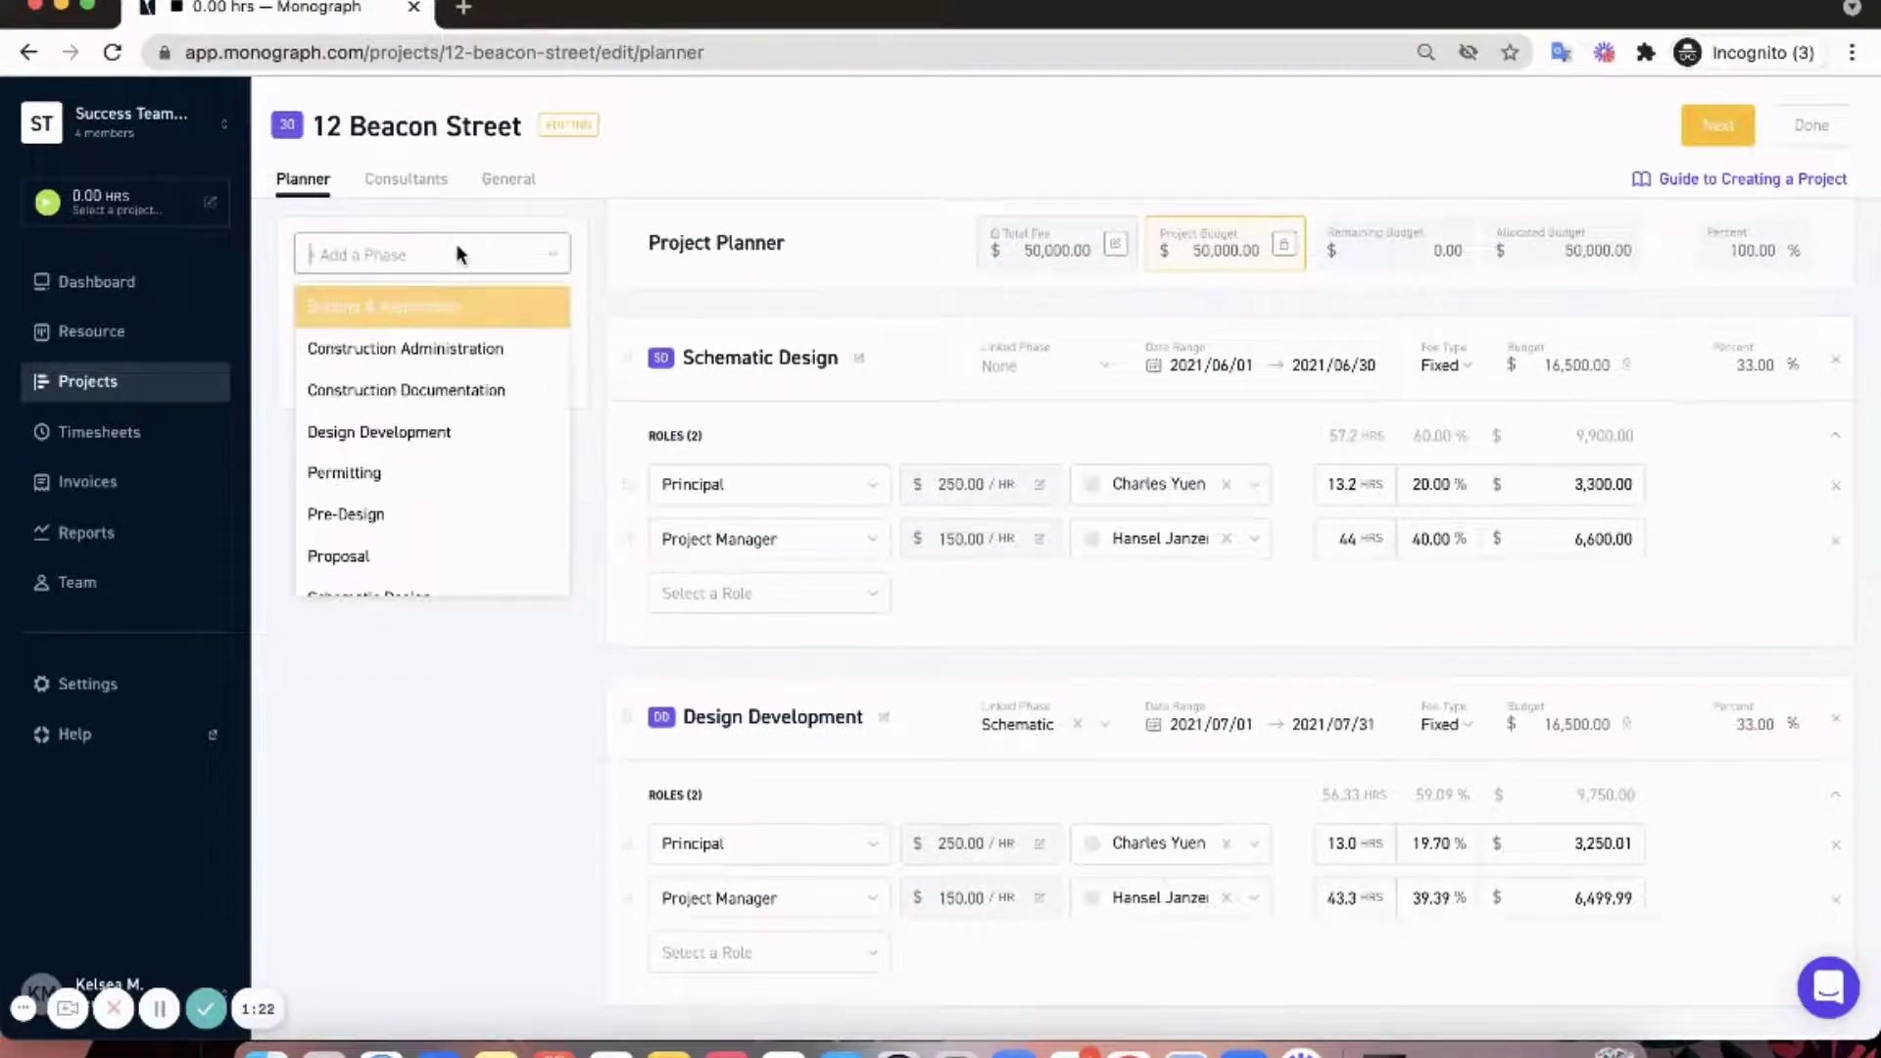
{"action": "scroll", "coordinate": [440, 339], "scroll_direction": "down", "scroll_amount": 1}
{"action": "left_click", "coordinate": [441, 345]}
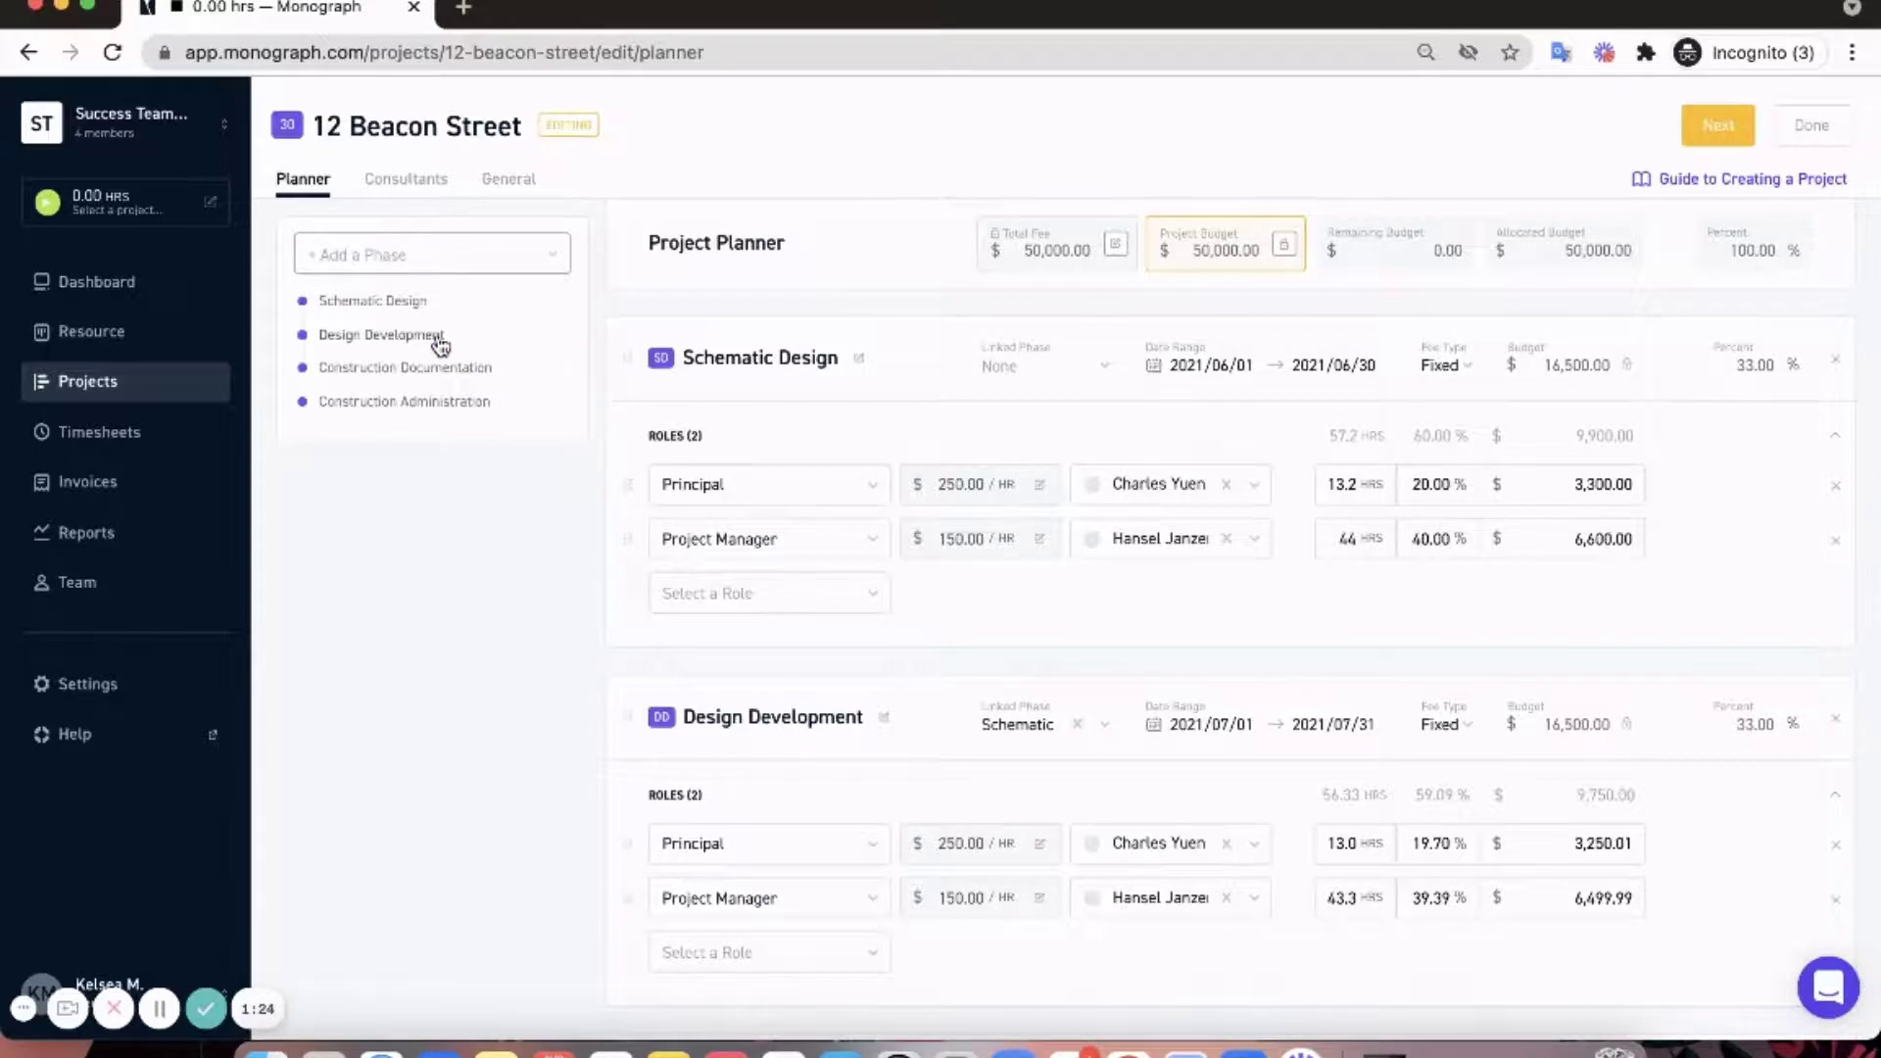
{"action": "scroll", "coordinate": [440, 345], "scroll_direction": "down", "scroll_amount": 8}
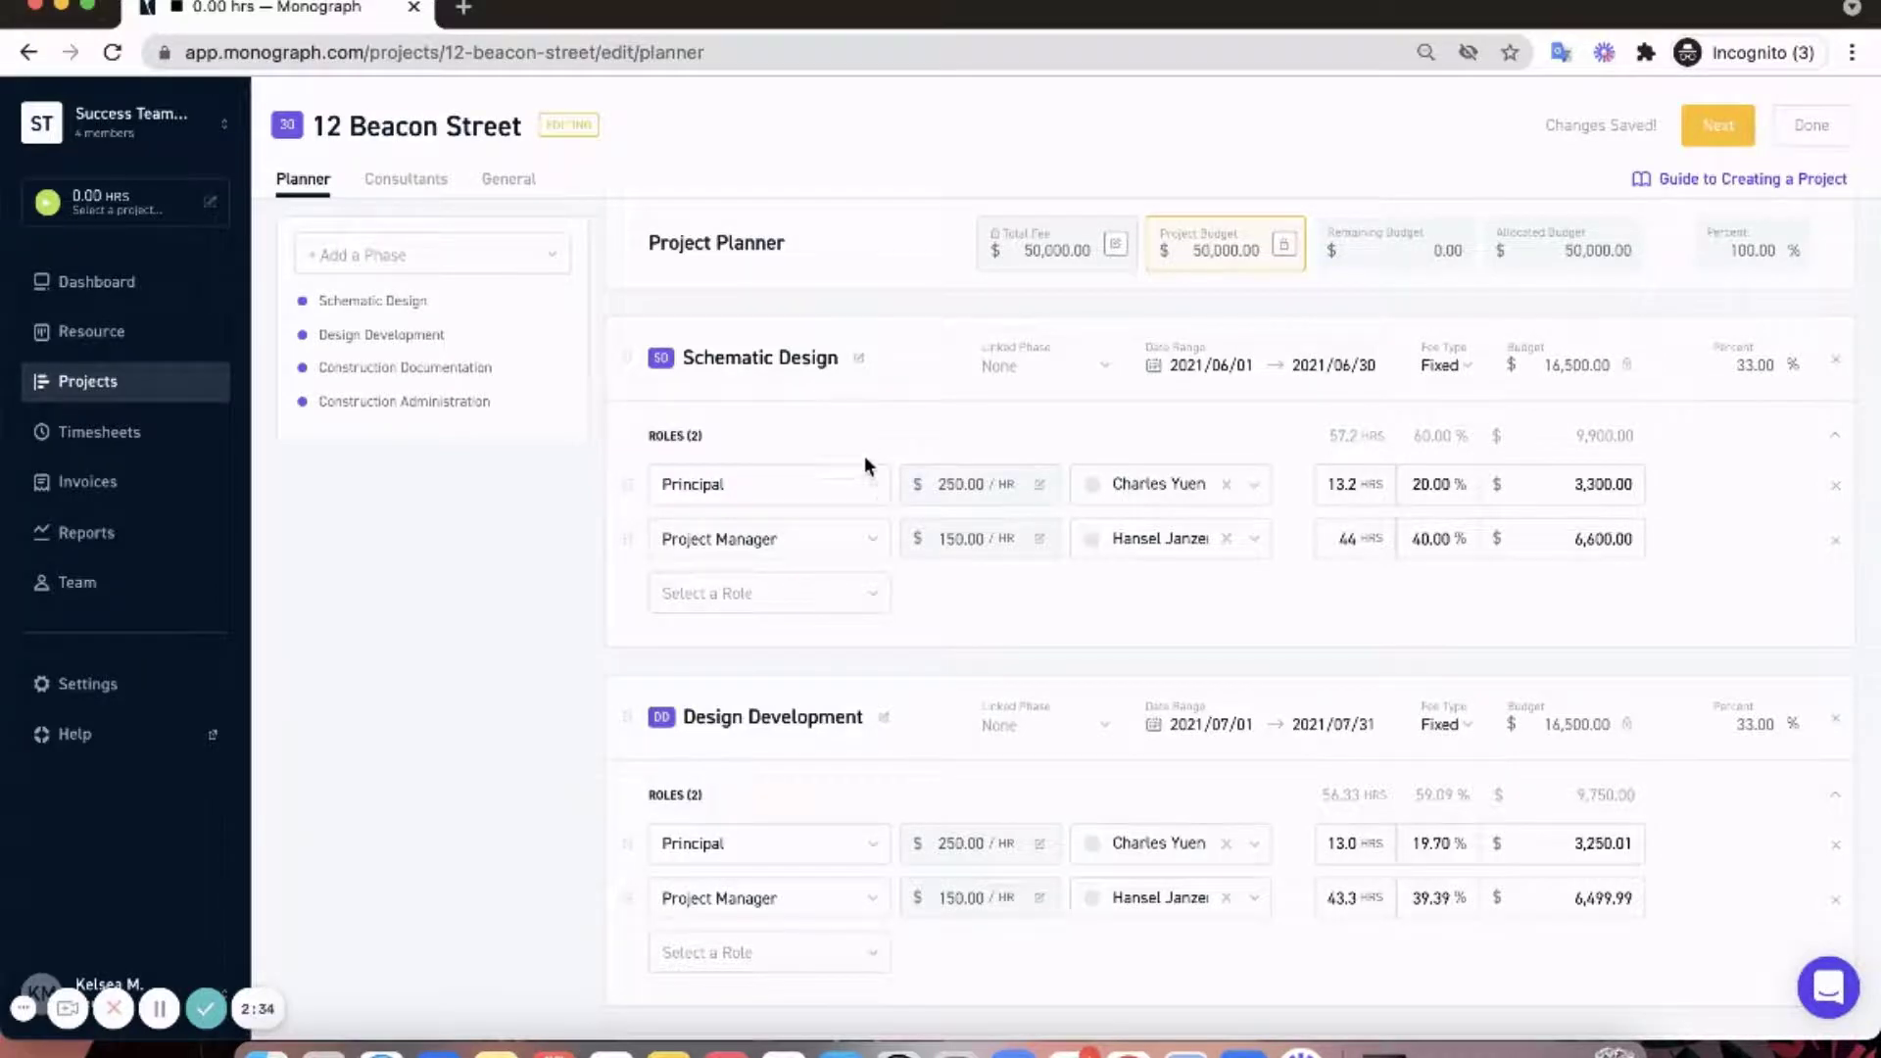
- Link Design Development after Schematic Design, Construction Documentation after Design Development, and Construction Administration after Construction Documentation
{"action": "scroll", "coordinate": [929, 654], "scroll_direction": "down", "scroll_amount": 3}
{"action": "left_click", "coordinate": [1028, 529]}
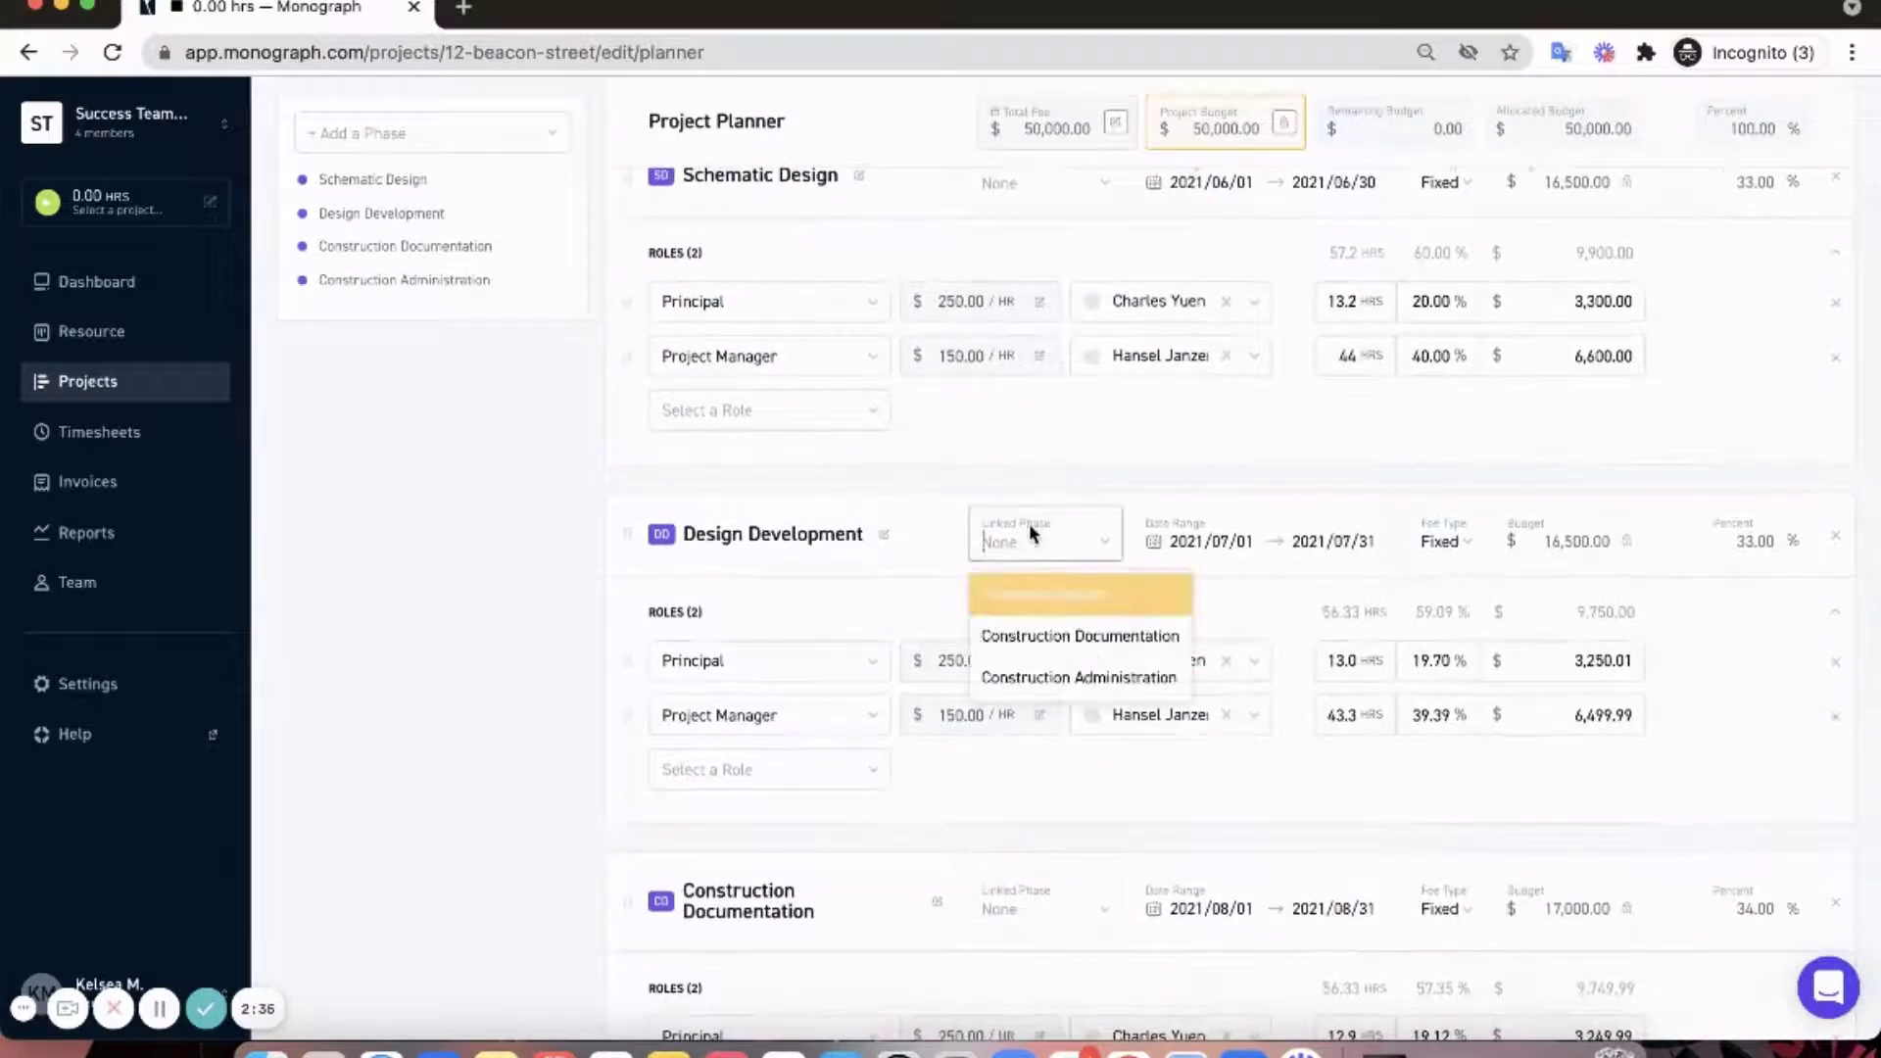
{"action": "left_click", "coordinate": [1044, 594]}
{"action": "scroll", "coordinate": [1047, 618], "scroll_direction": "down", "scroll_amount": 4}
{"action": "left_click", "coordinate": [1045, 674]}
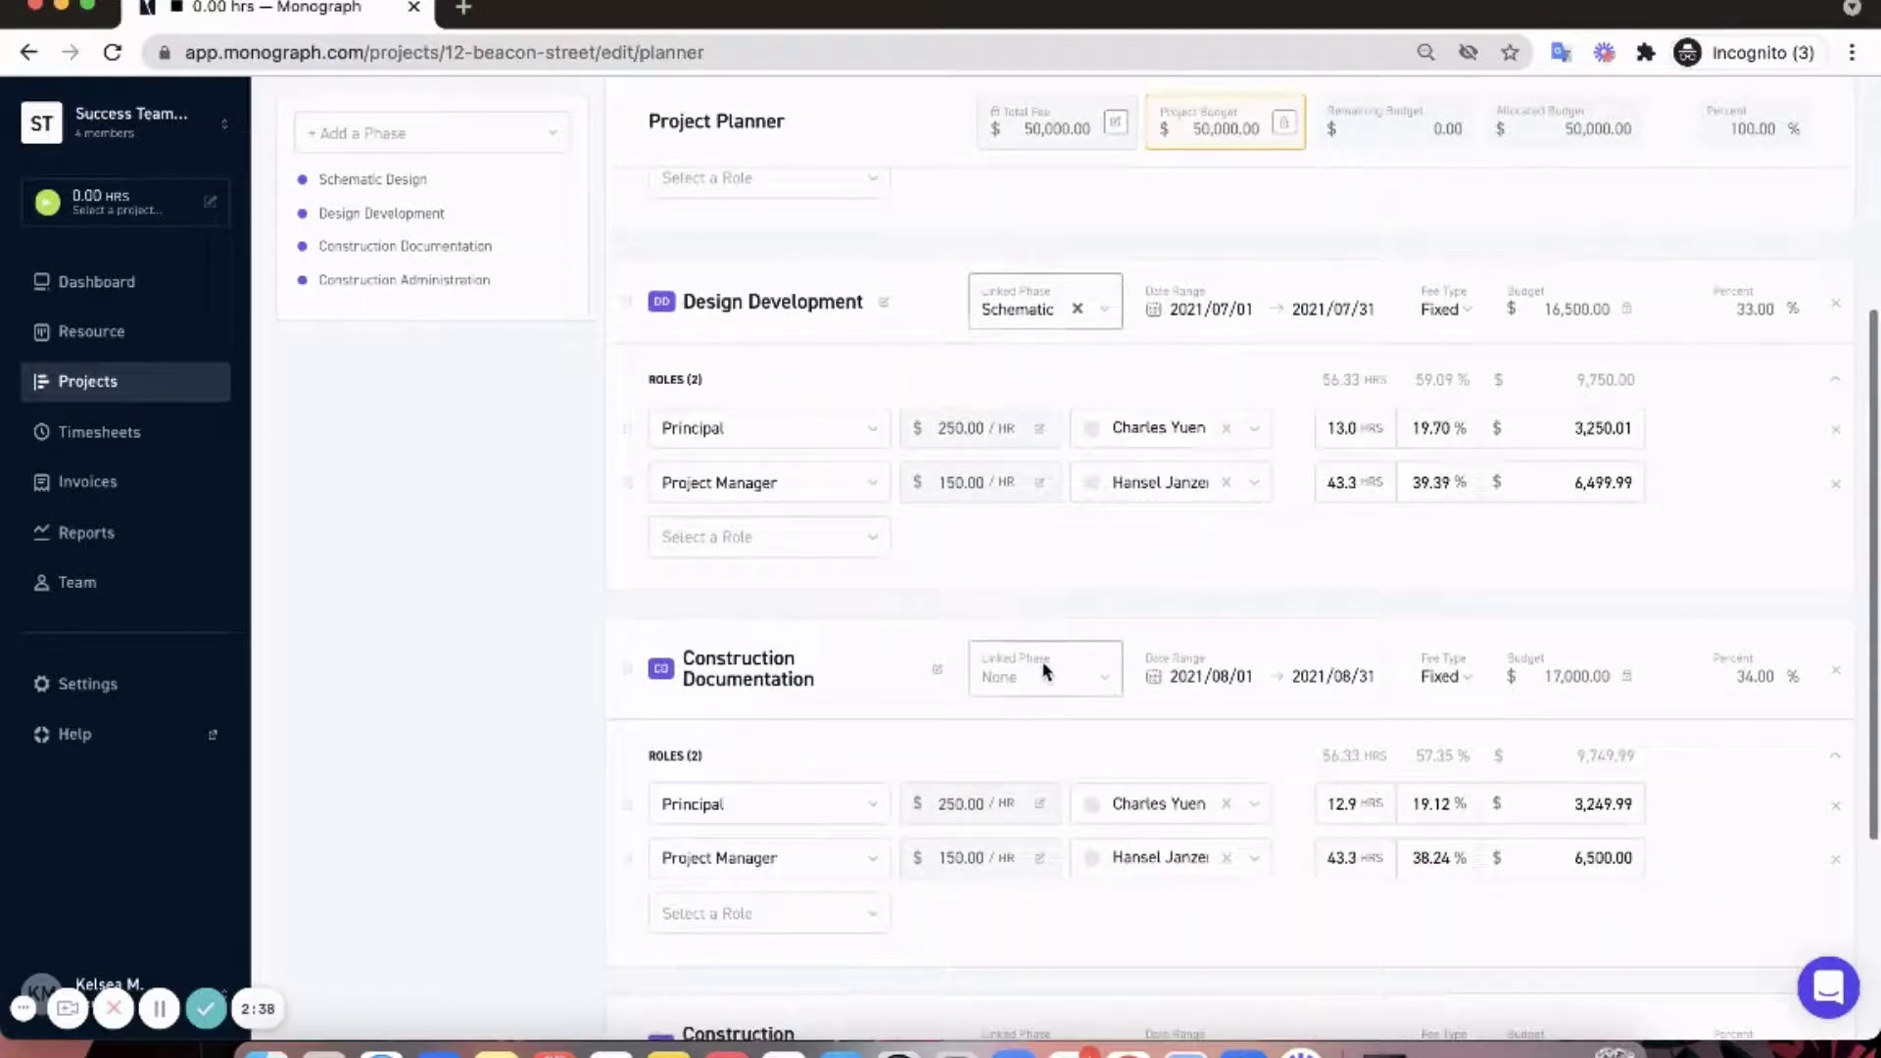
{"action": "left_click", "coordinate": [1050, 770]}
{"action": "scroll", "coordinate": [1055, 757], "scroll_direction": "down", "scroll_amount": 2}
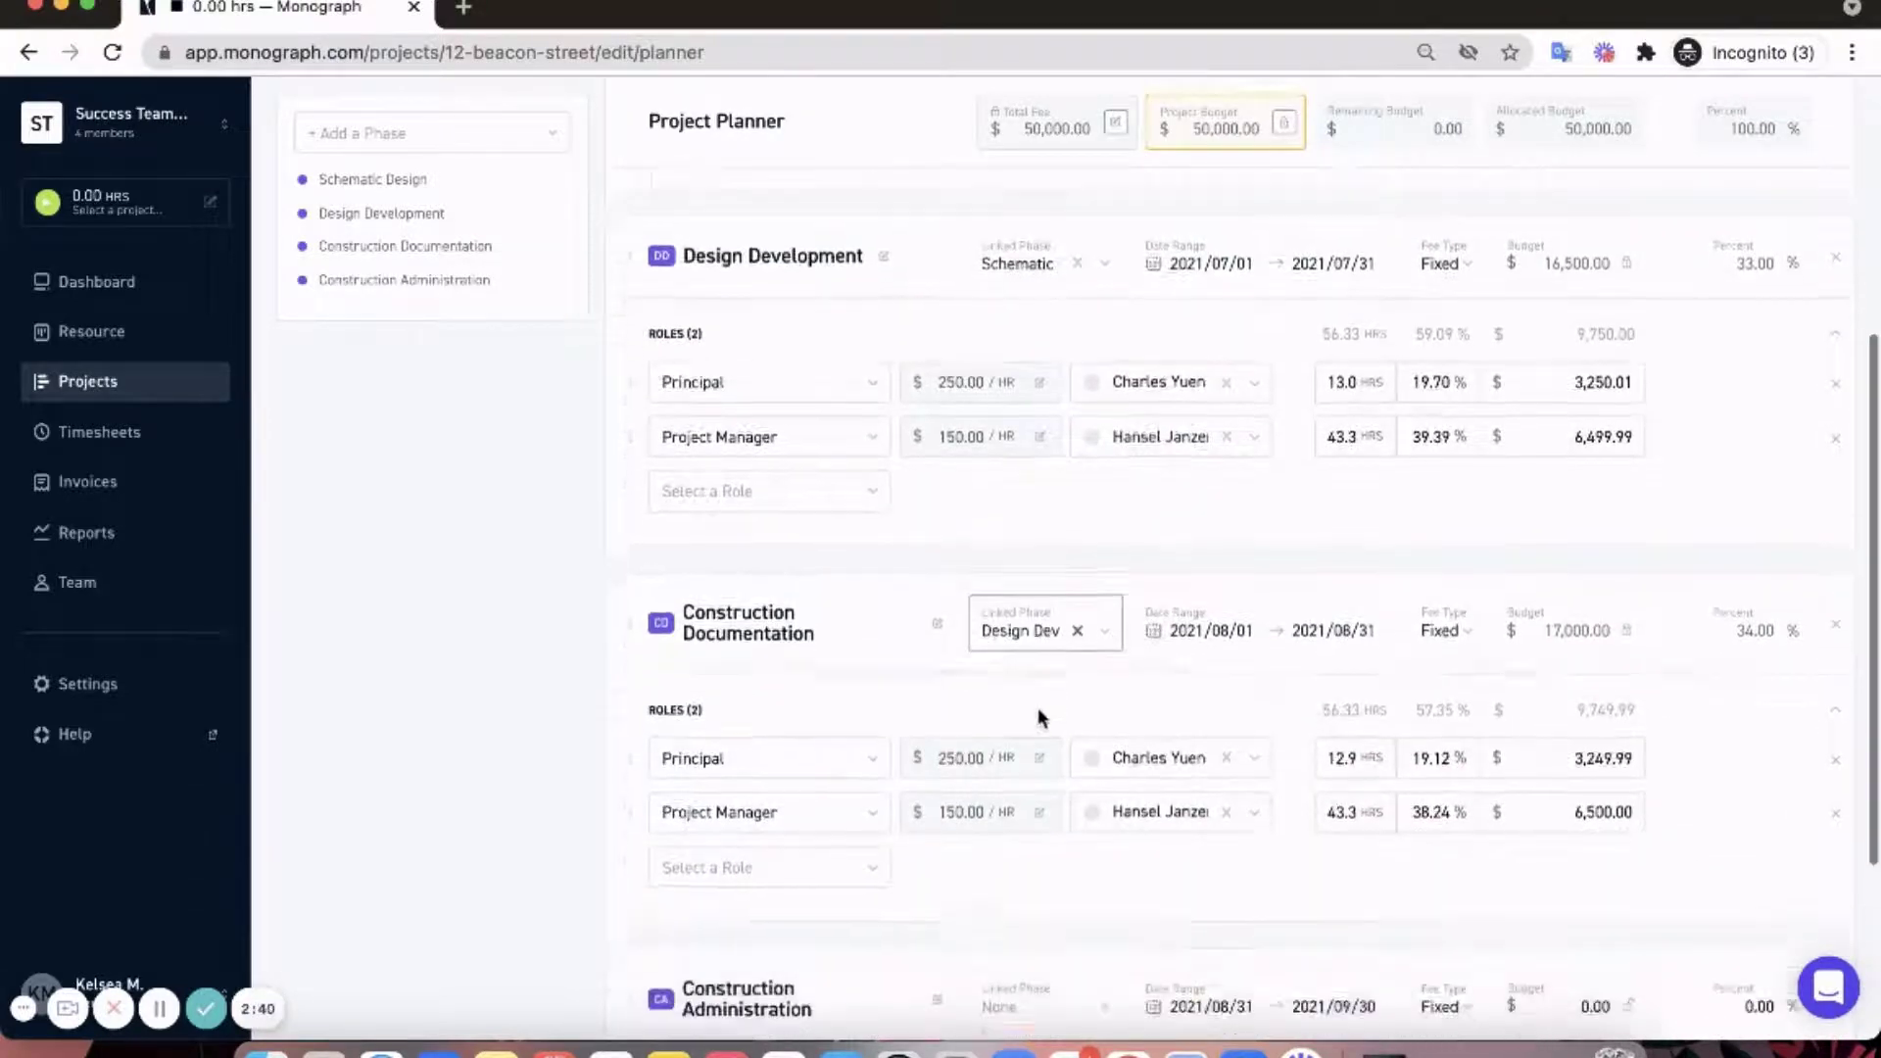
{"action": "scroll", "coordinate": [1015, 701], "scroll_direction": "down", "scroll_amount": 4}
{"action": "left_click", "coordinate": [1019, 725]}
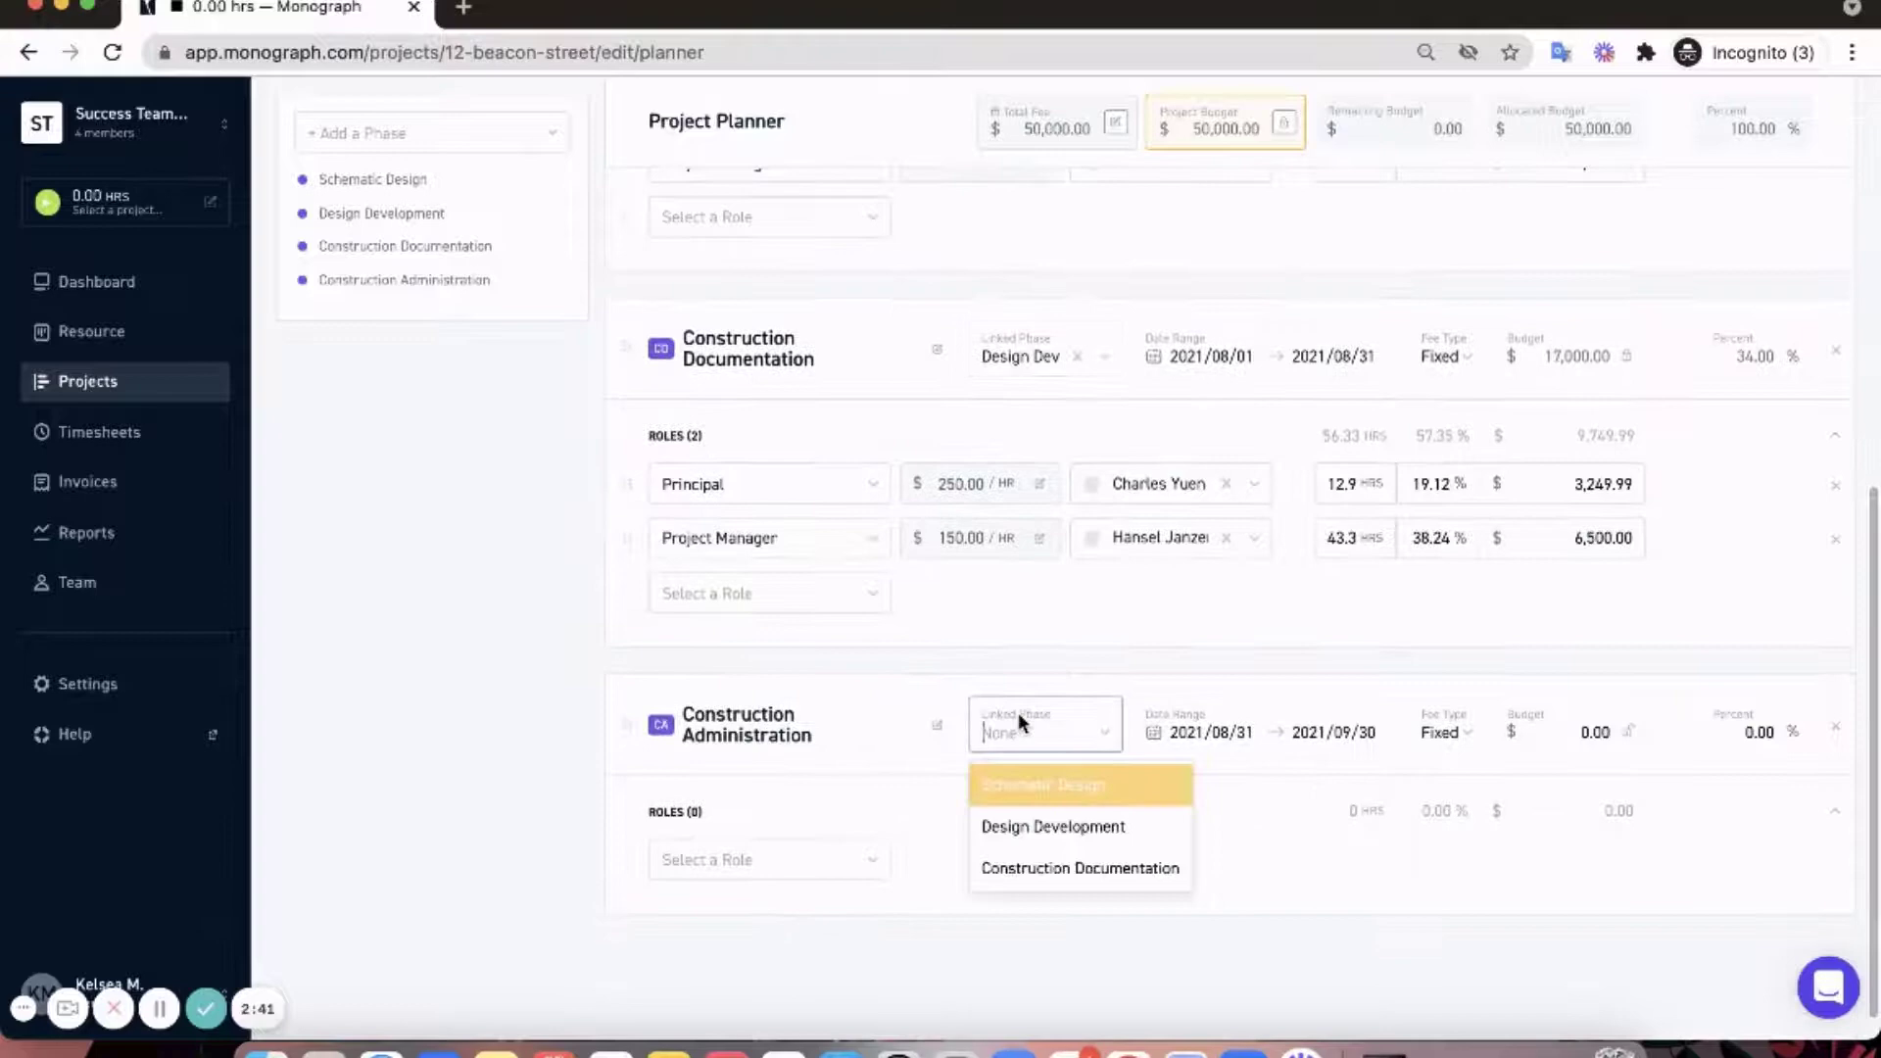
{"action": "left_click", "coordinate": [1060, 871]}
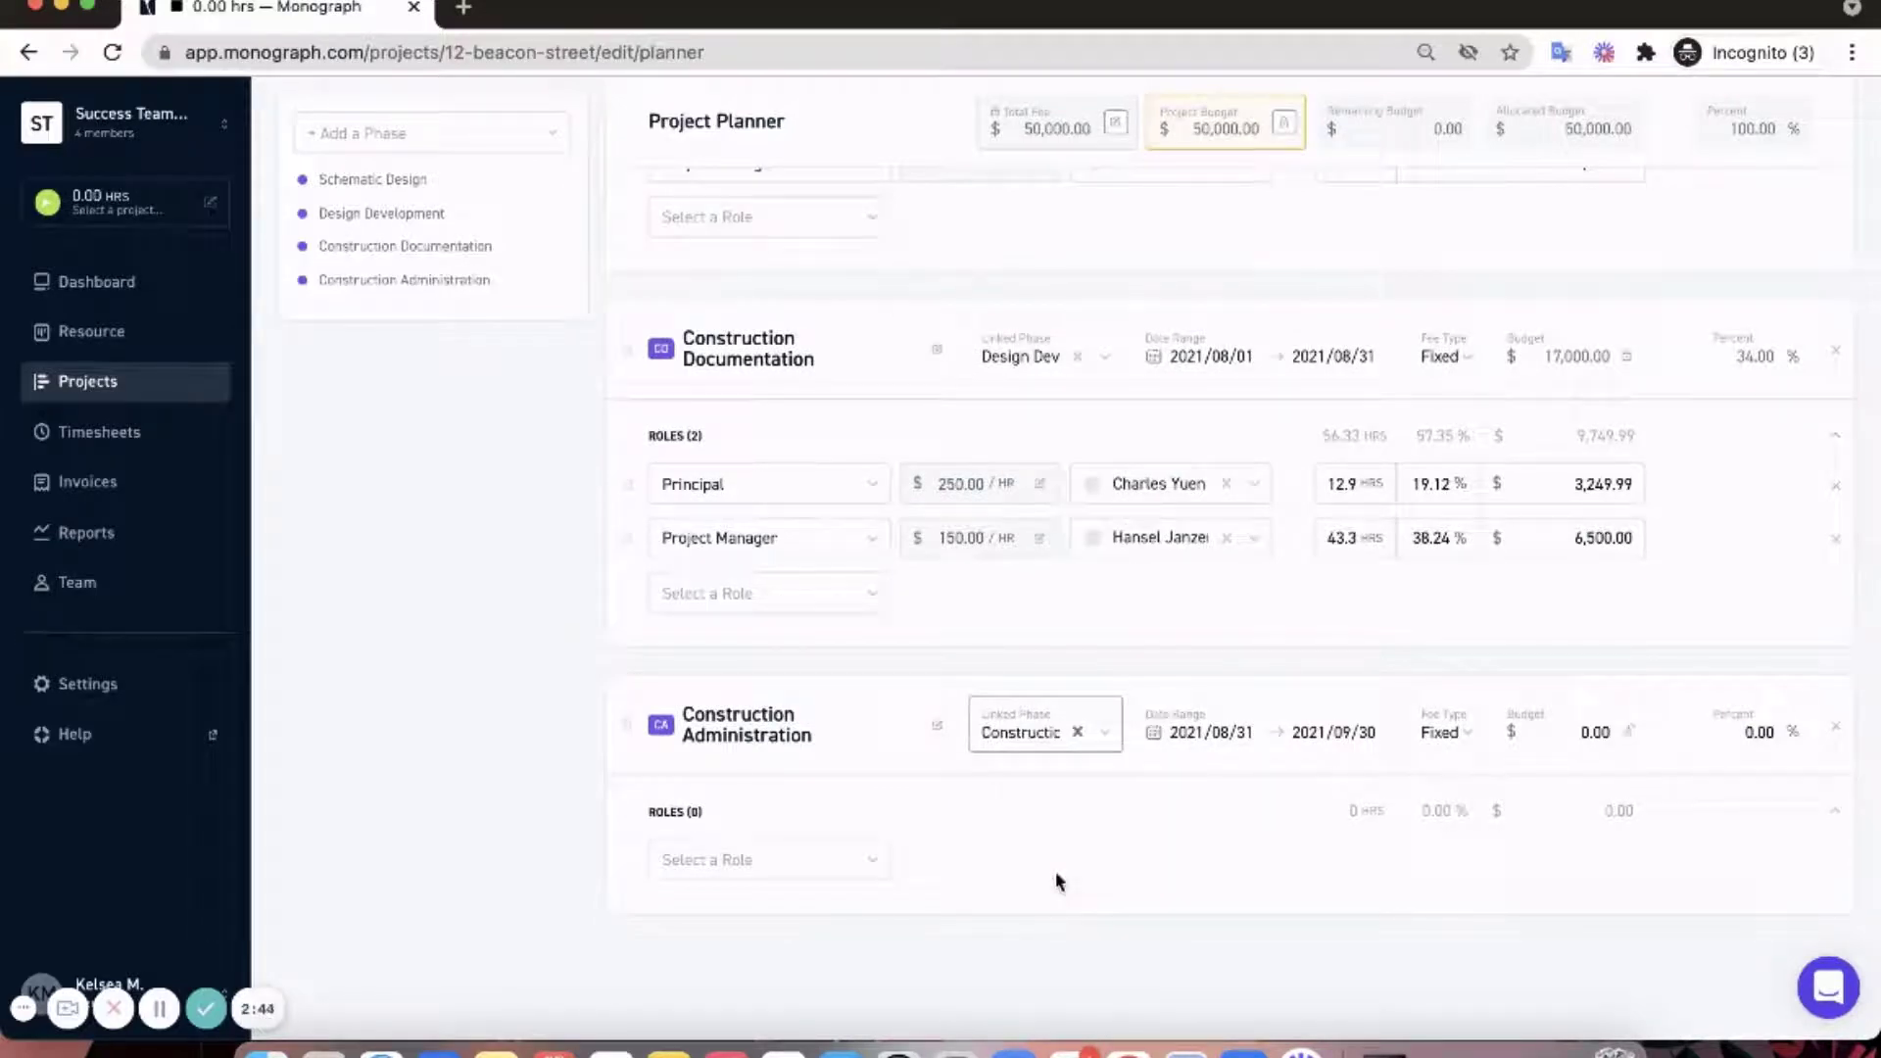
{"action": "scroll", "coordinate": [1066, 803], "scroll_direction": "up", "scroll_amount": 1}
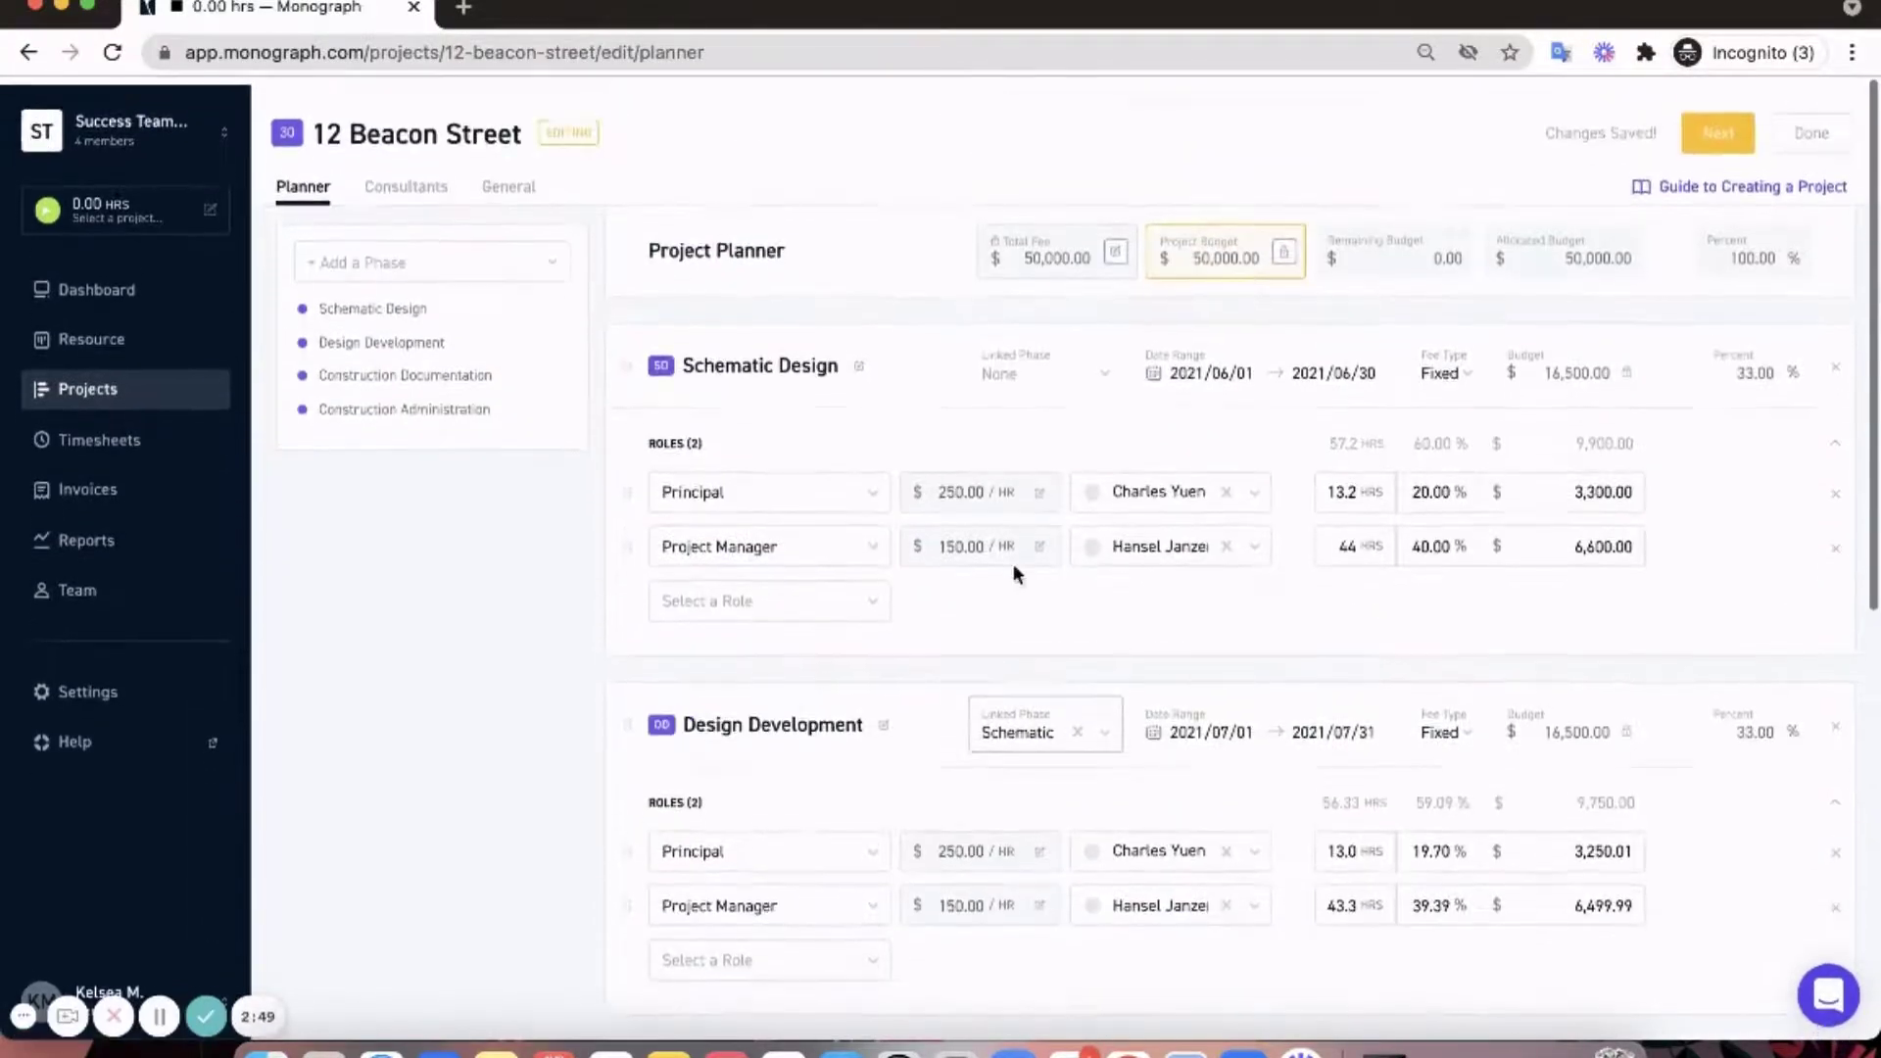
{"action": "scroll", "coordinate": [895, 396], "scroll_direction": "down", "scroll_amount": 1}
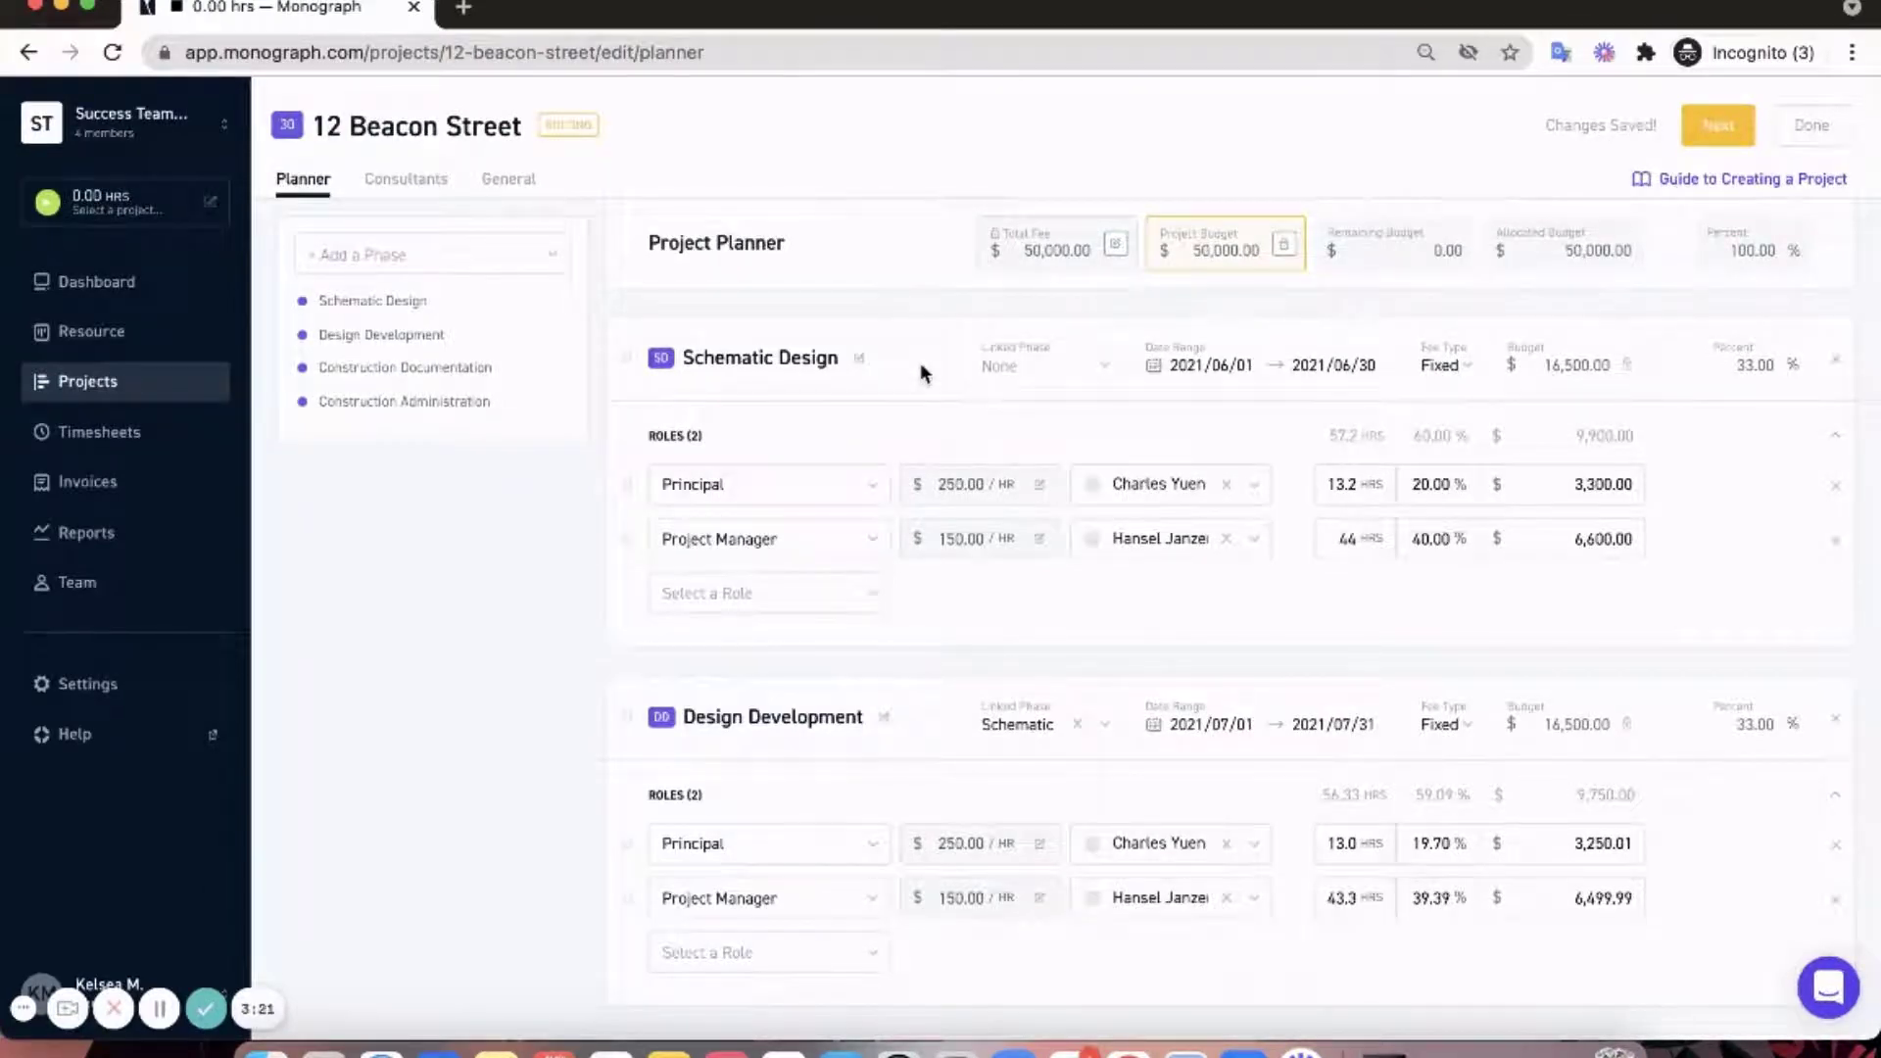
- Set Schematic Design to run 2021/09/01–2021/09/30, shifting the linked phases through December
{"action": "left_click", "coordinate": [1209, 365]}
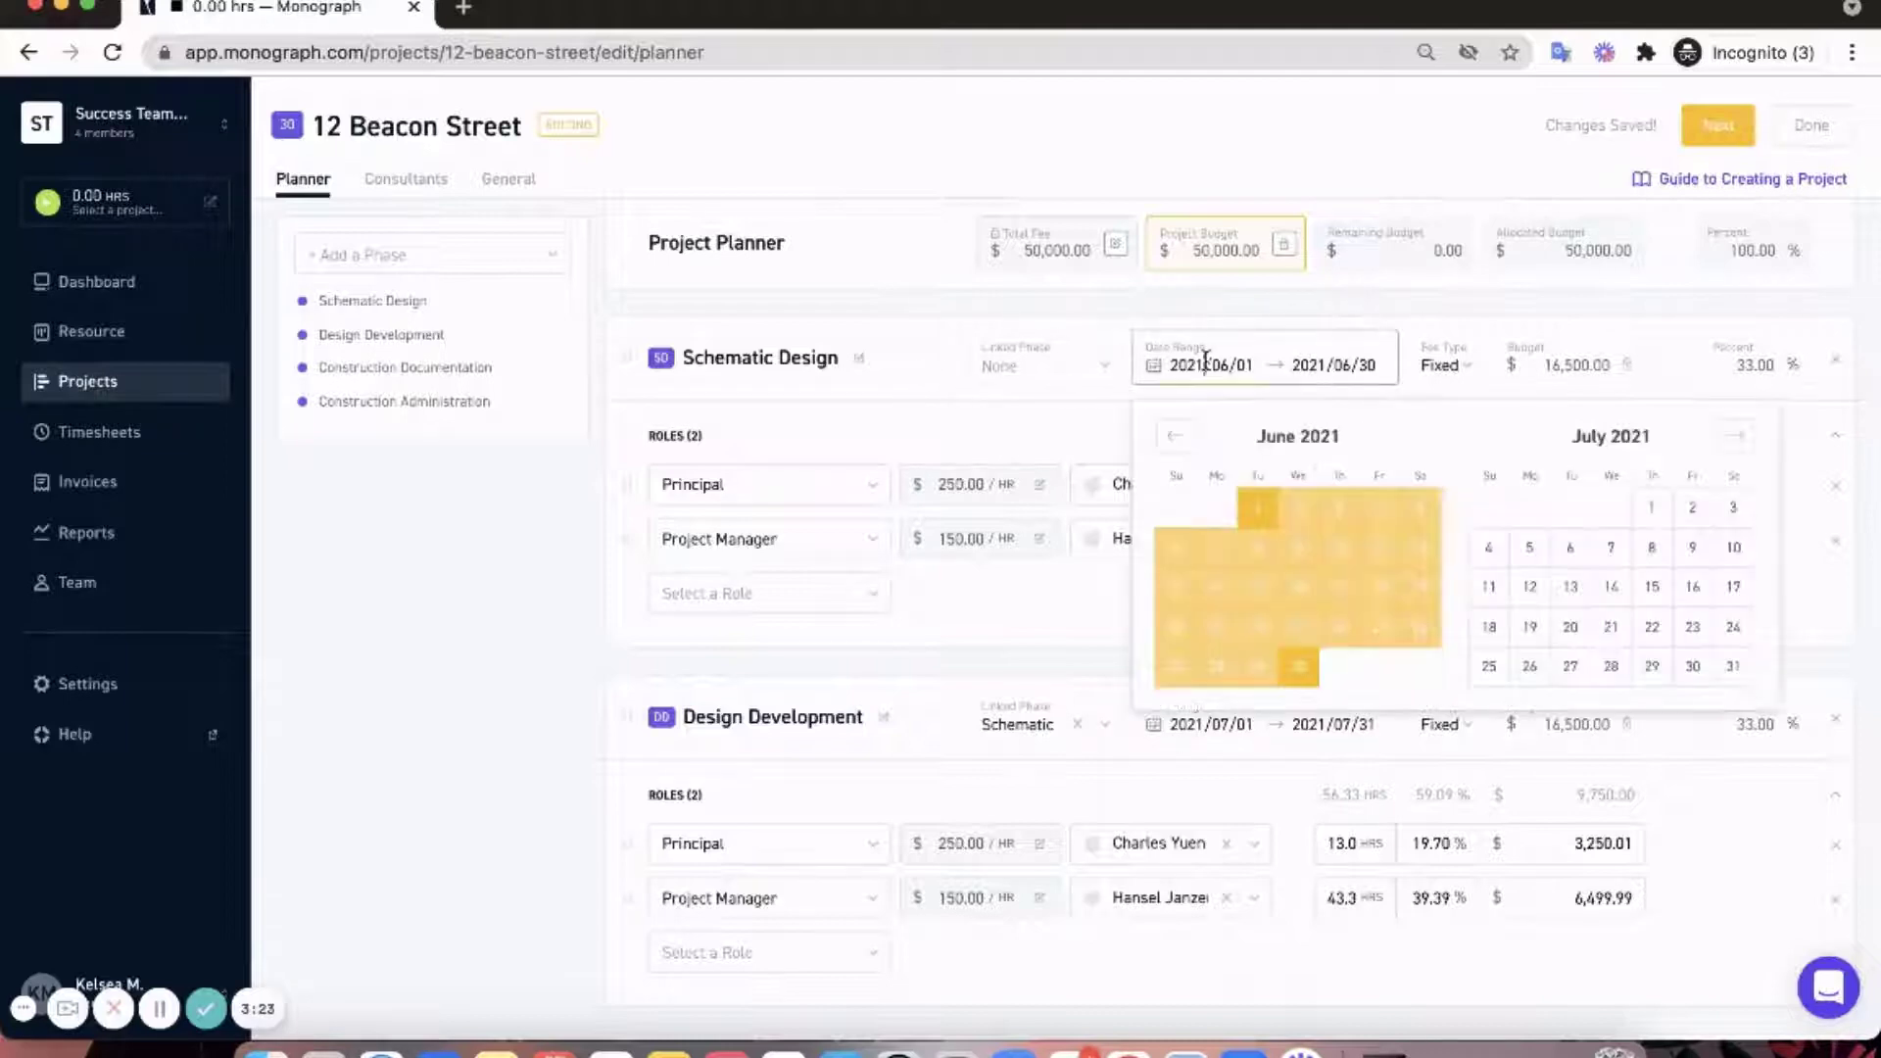
{"action": "left_click", "coordinate": [1730, 453]}
{"action": "left_click", "coordinate": [1730, 452]}
{"action": "left_click", "coordinate": [1602, 507]}
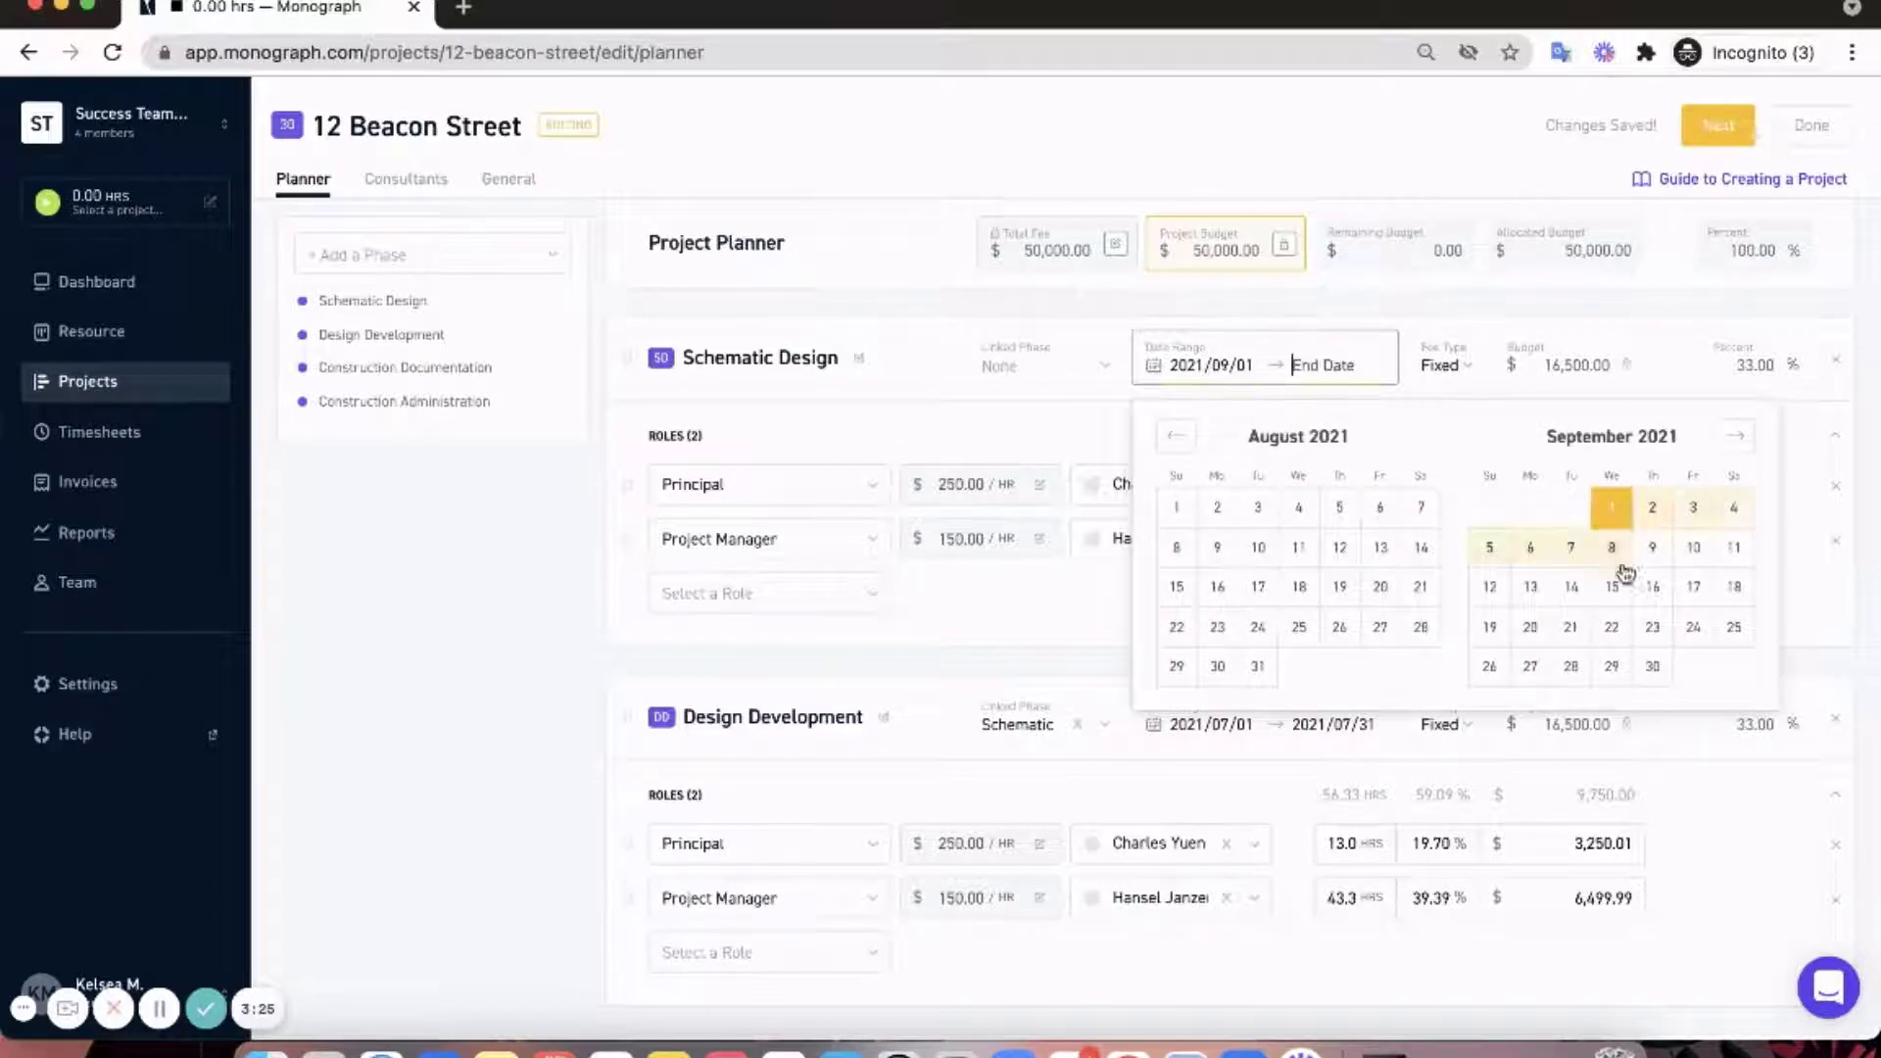
{"action": "left_click", "coordinate": [1652, 668]}
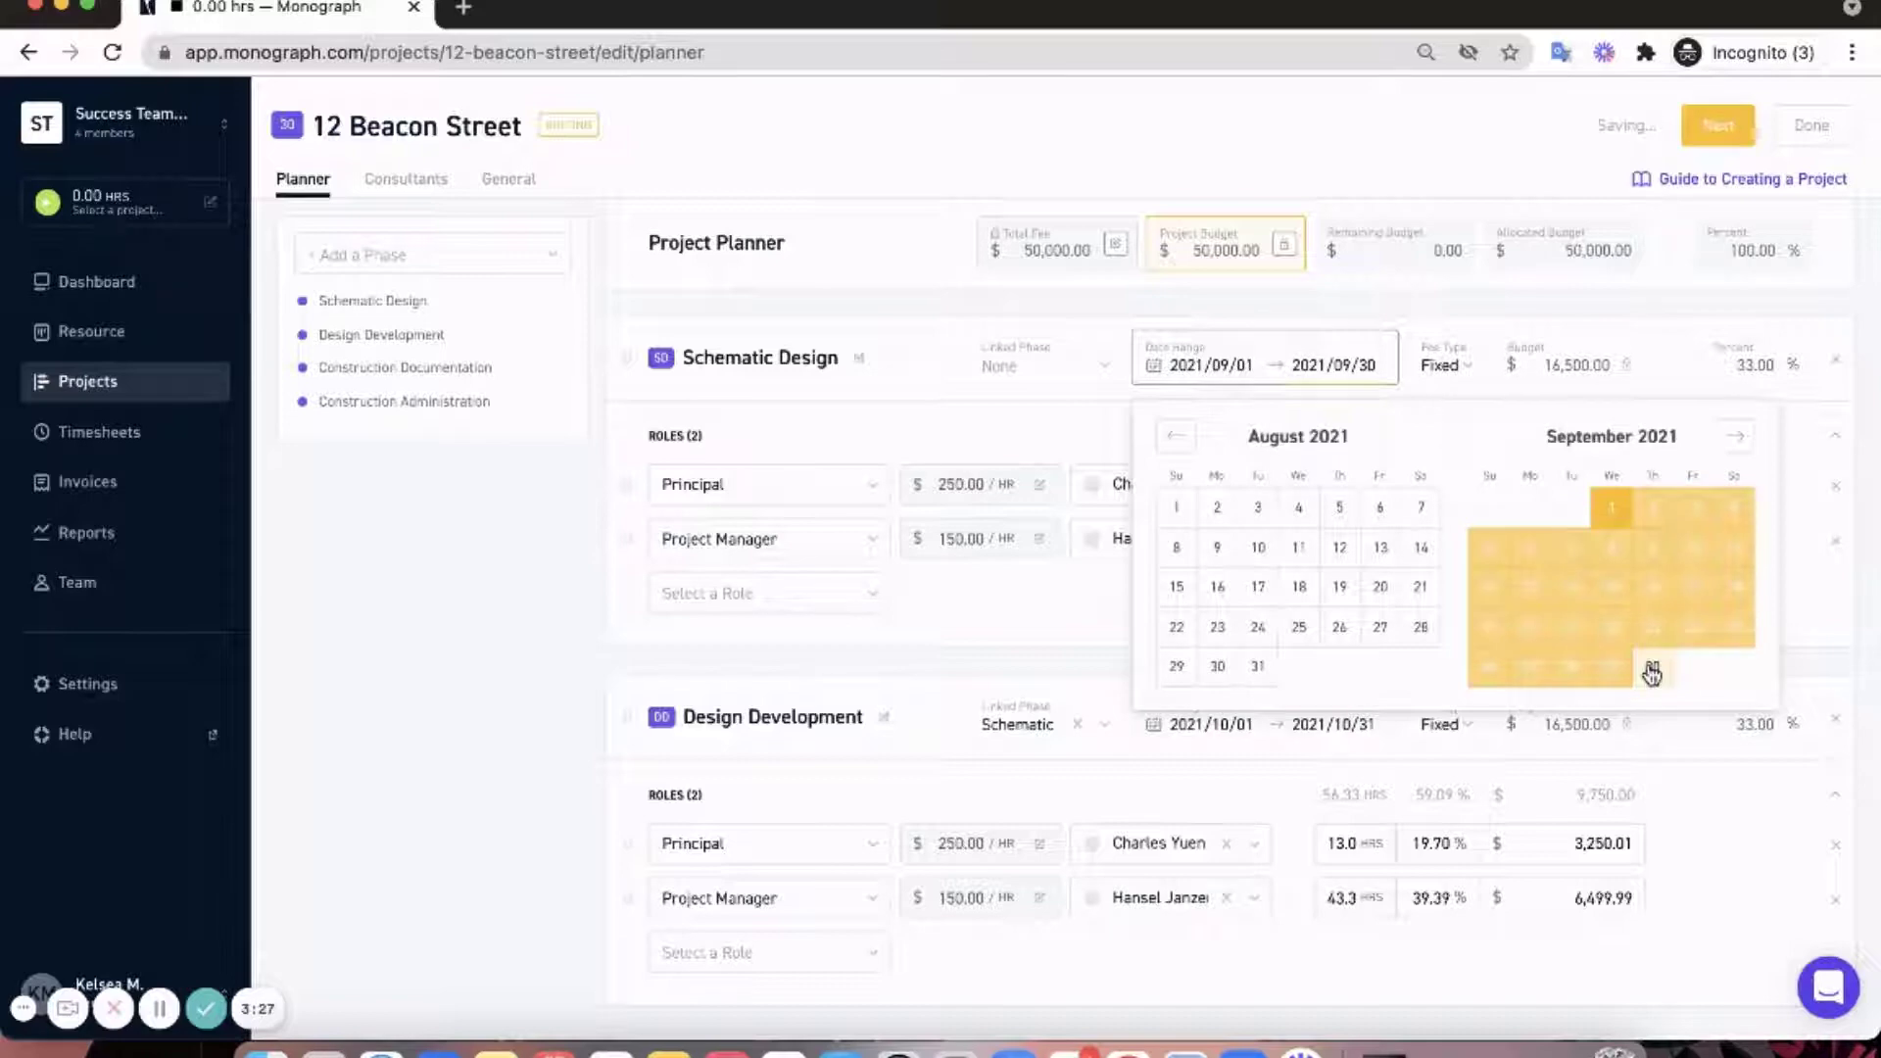
{"action": "scroll", "coordinate": [1215, 693], "scroll_direction": "down", "scroll_amount": 1}
{"action": "scroll", "coordinate": [1215, 693], "scroll_direction": "down", "scroll_amount": 6}
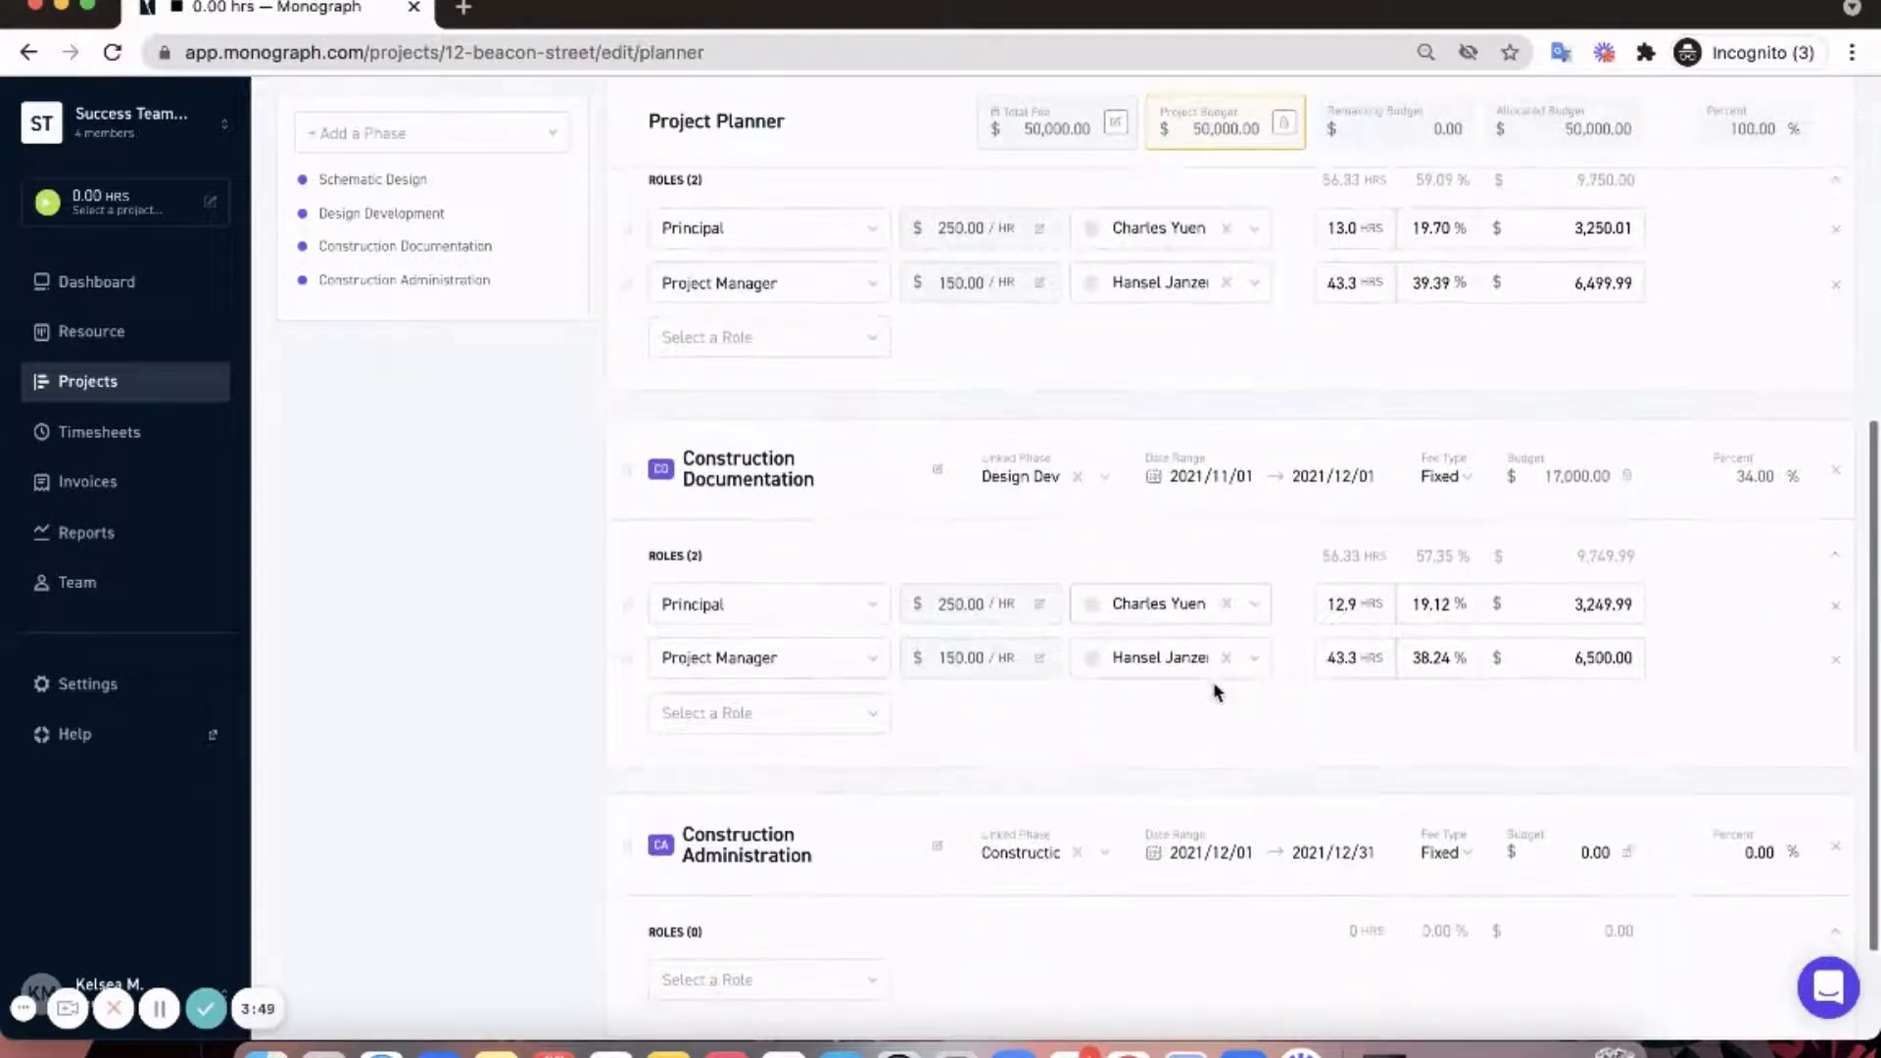
{"action": "scroll", "coordinate": [1215, 693], "scroll_direction": "up", "scroll_amount": 1}
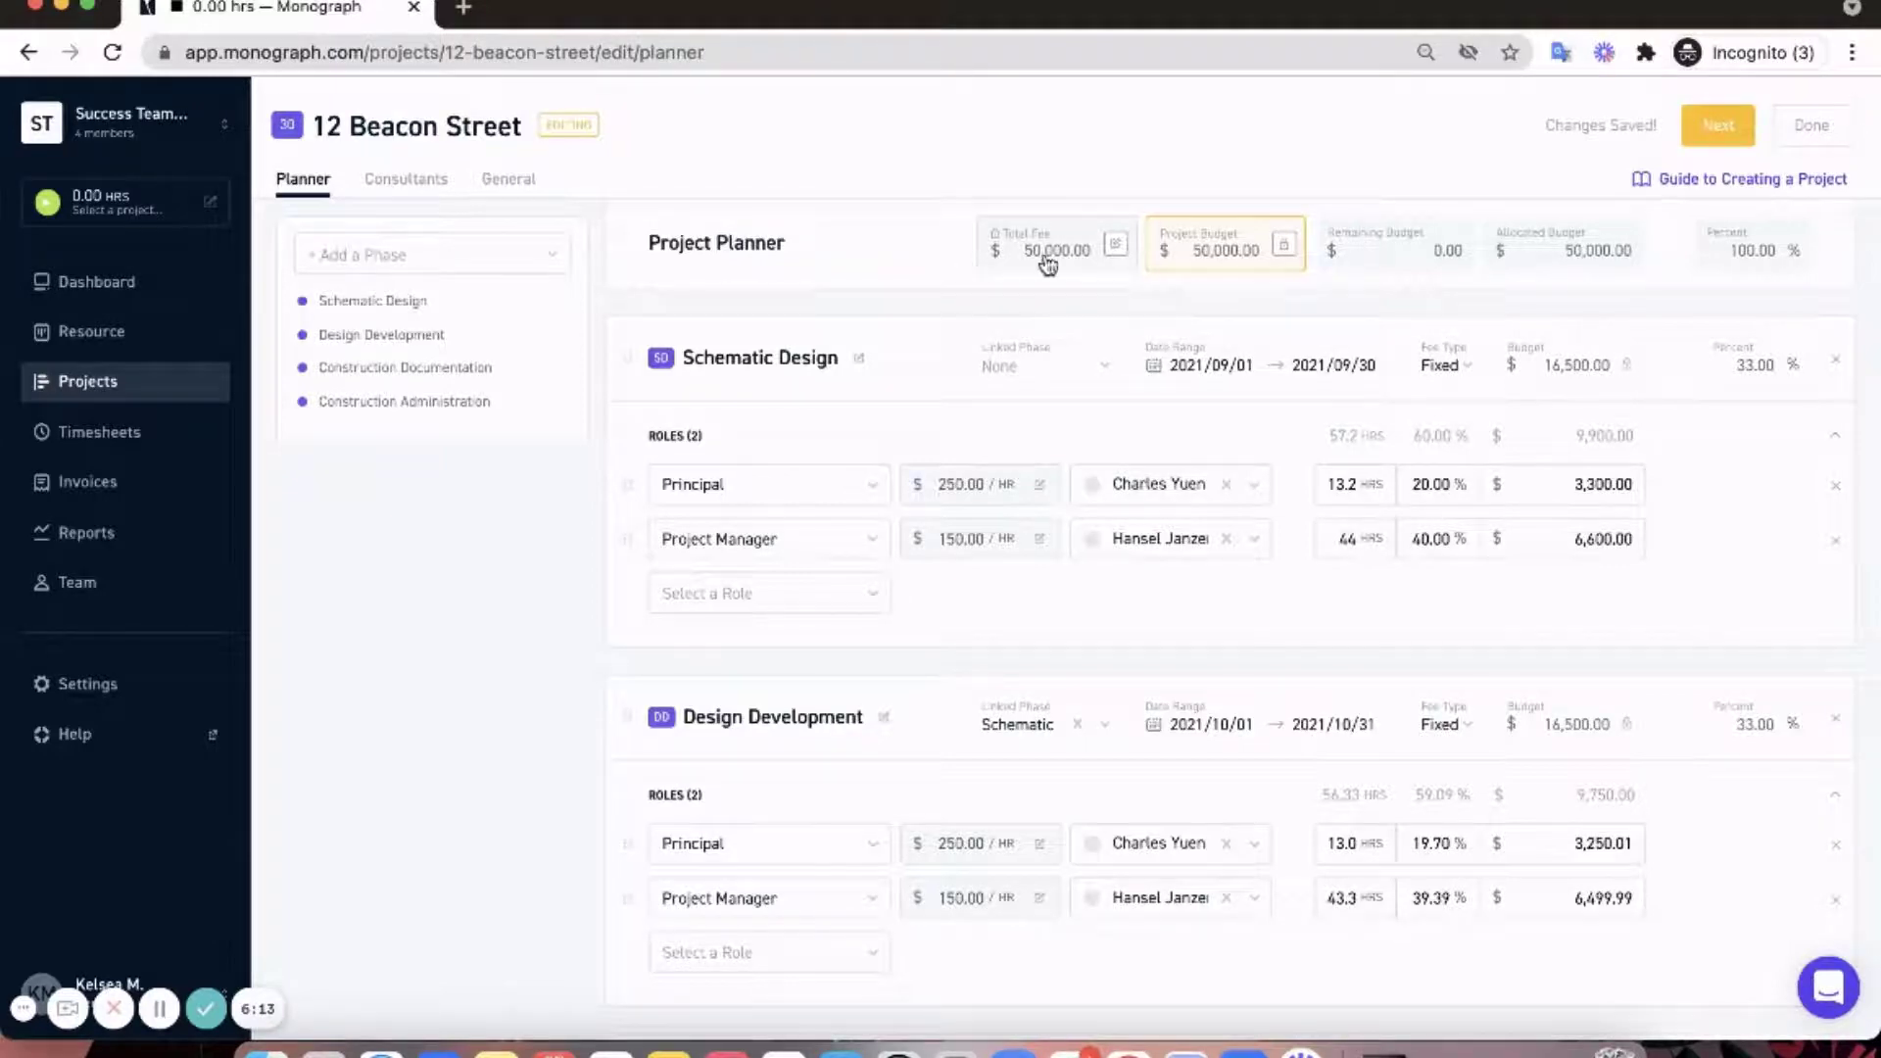
- Unlock the budget fields and set the total fee to 80,000
{"action": "left_click", "coordinate": [1112, 251]}
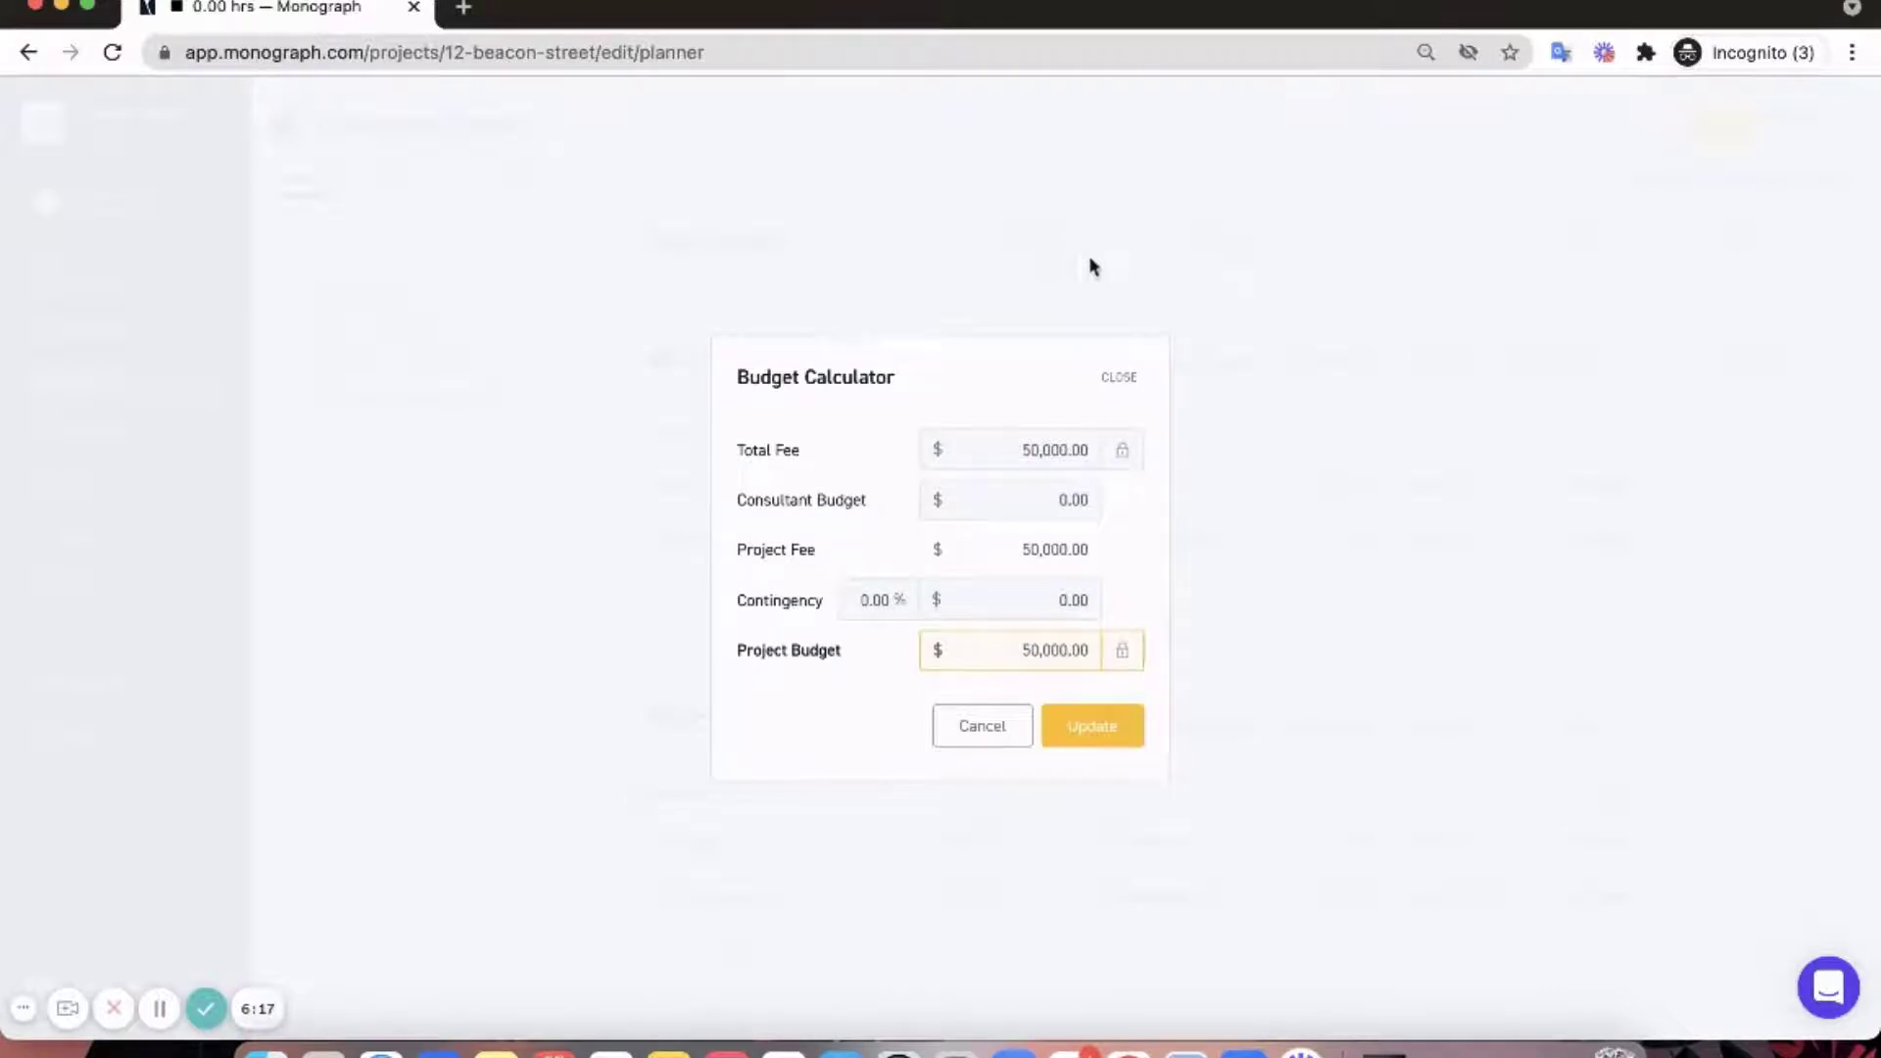
{"action": "left_click", "coordinate": [1122, 449]}
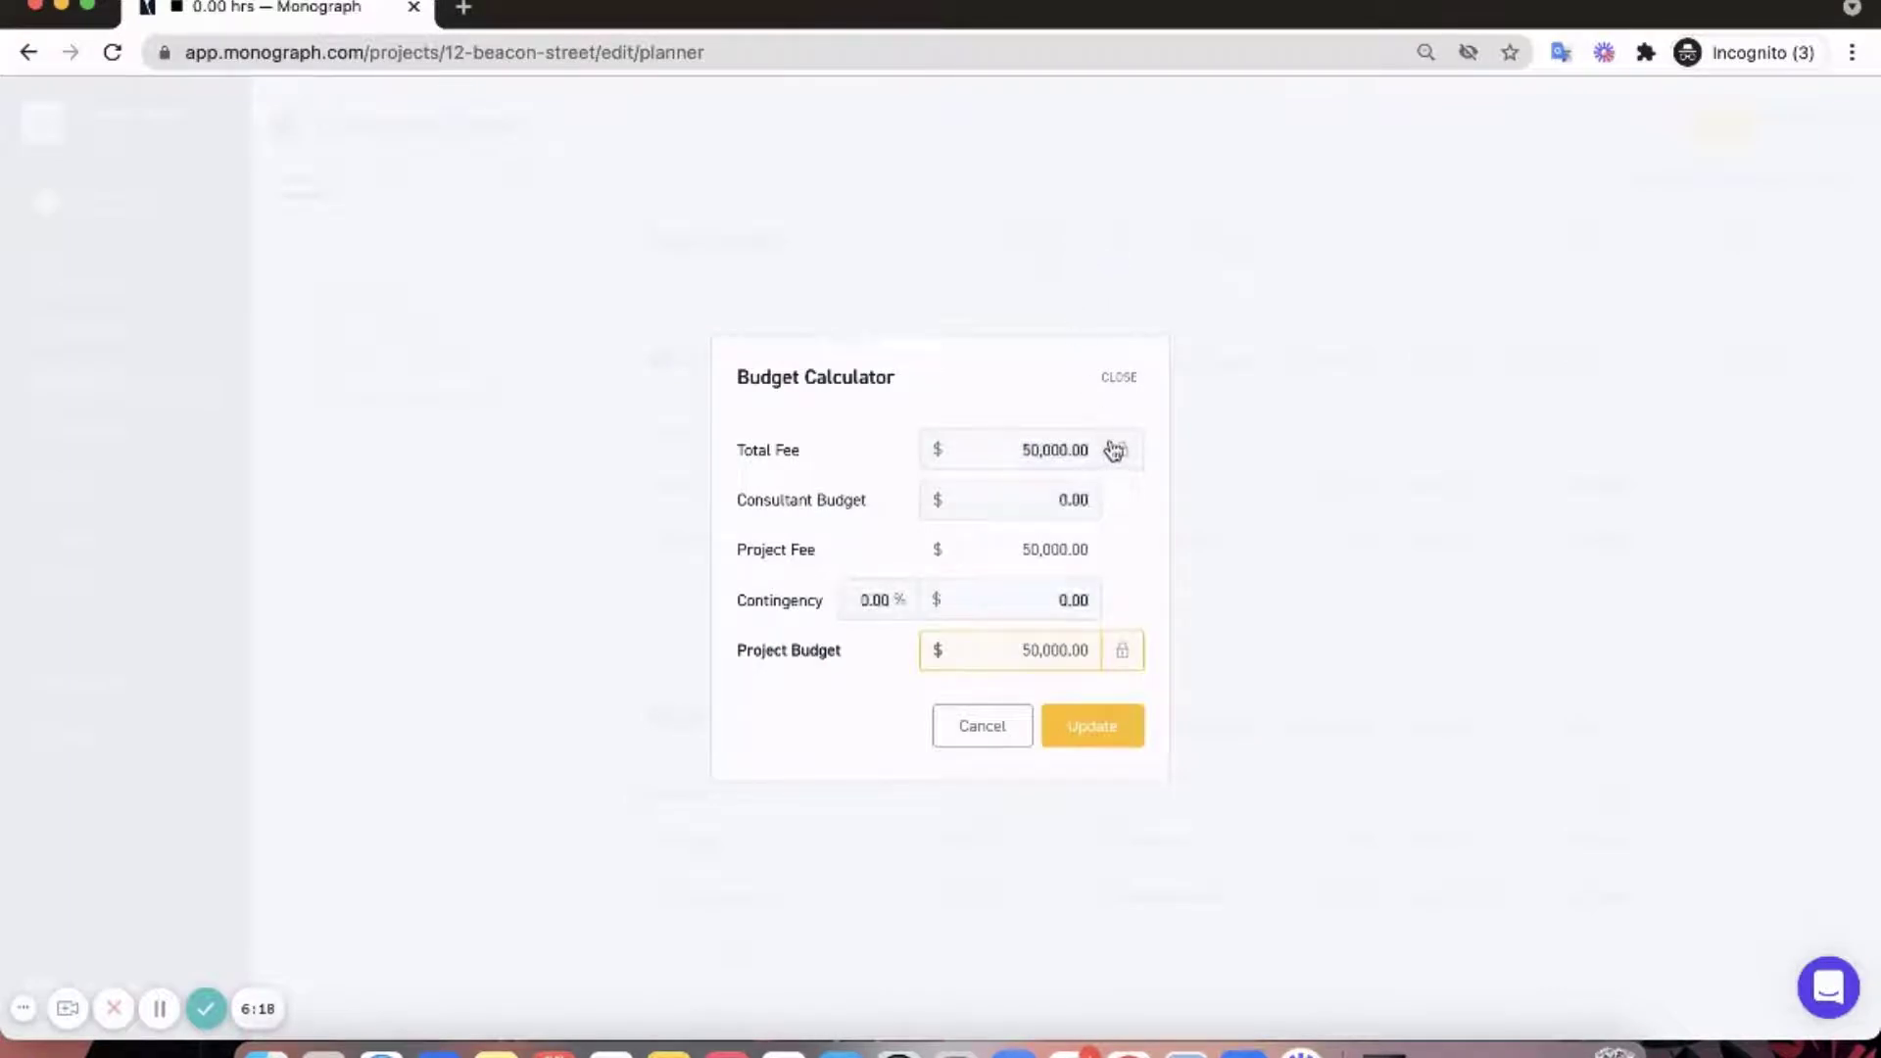
{"action": "left_click", "coordinate": [1122, 650]}
{"action": "left_click", "coordinate": [1053, 453]}
{"action": "type", "text": "80000"}
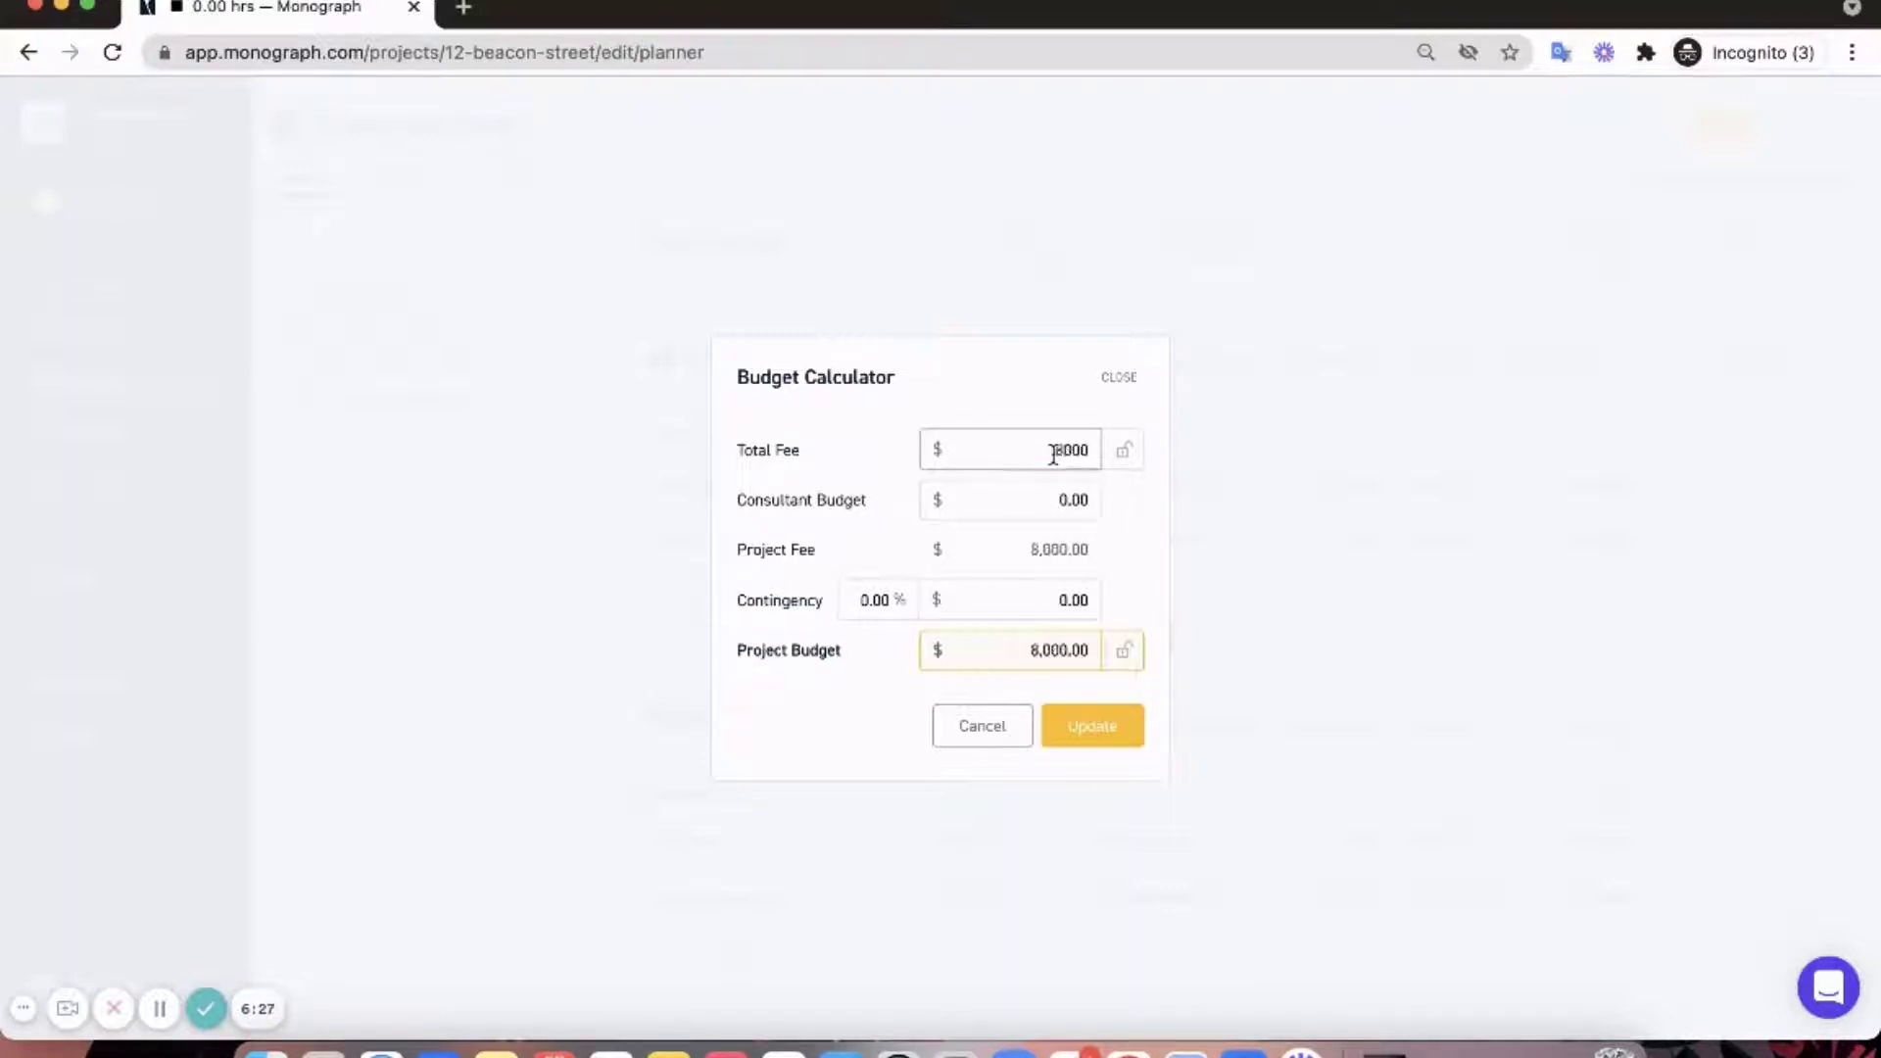
{"action": "left_click", "coordinate": [1140, 466]}
{"action": "left_click", "coordinate": [1136, 461]}
- Enter a 15,000 consultant budget and apply the resulting 65,000 project budget
{"action": "left_click", "coordinate": [1072, 494]}
{"action": "type", "text": "15000"}
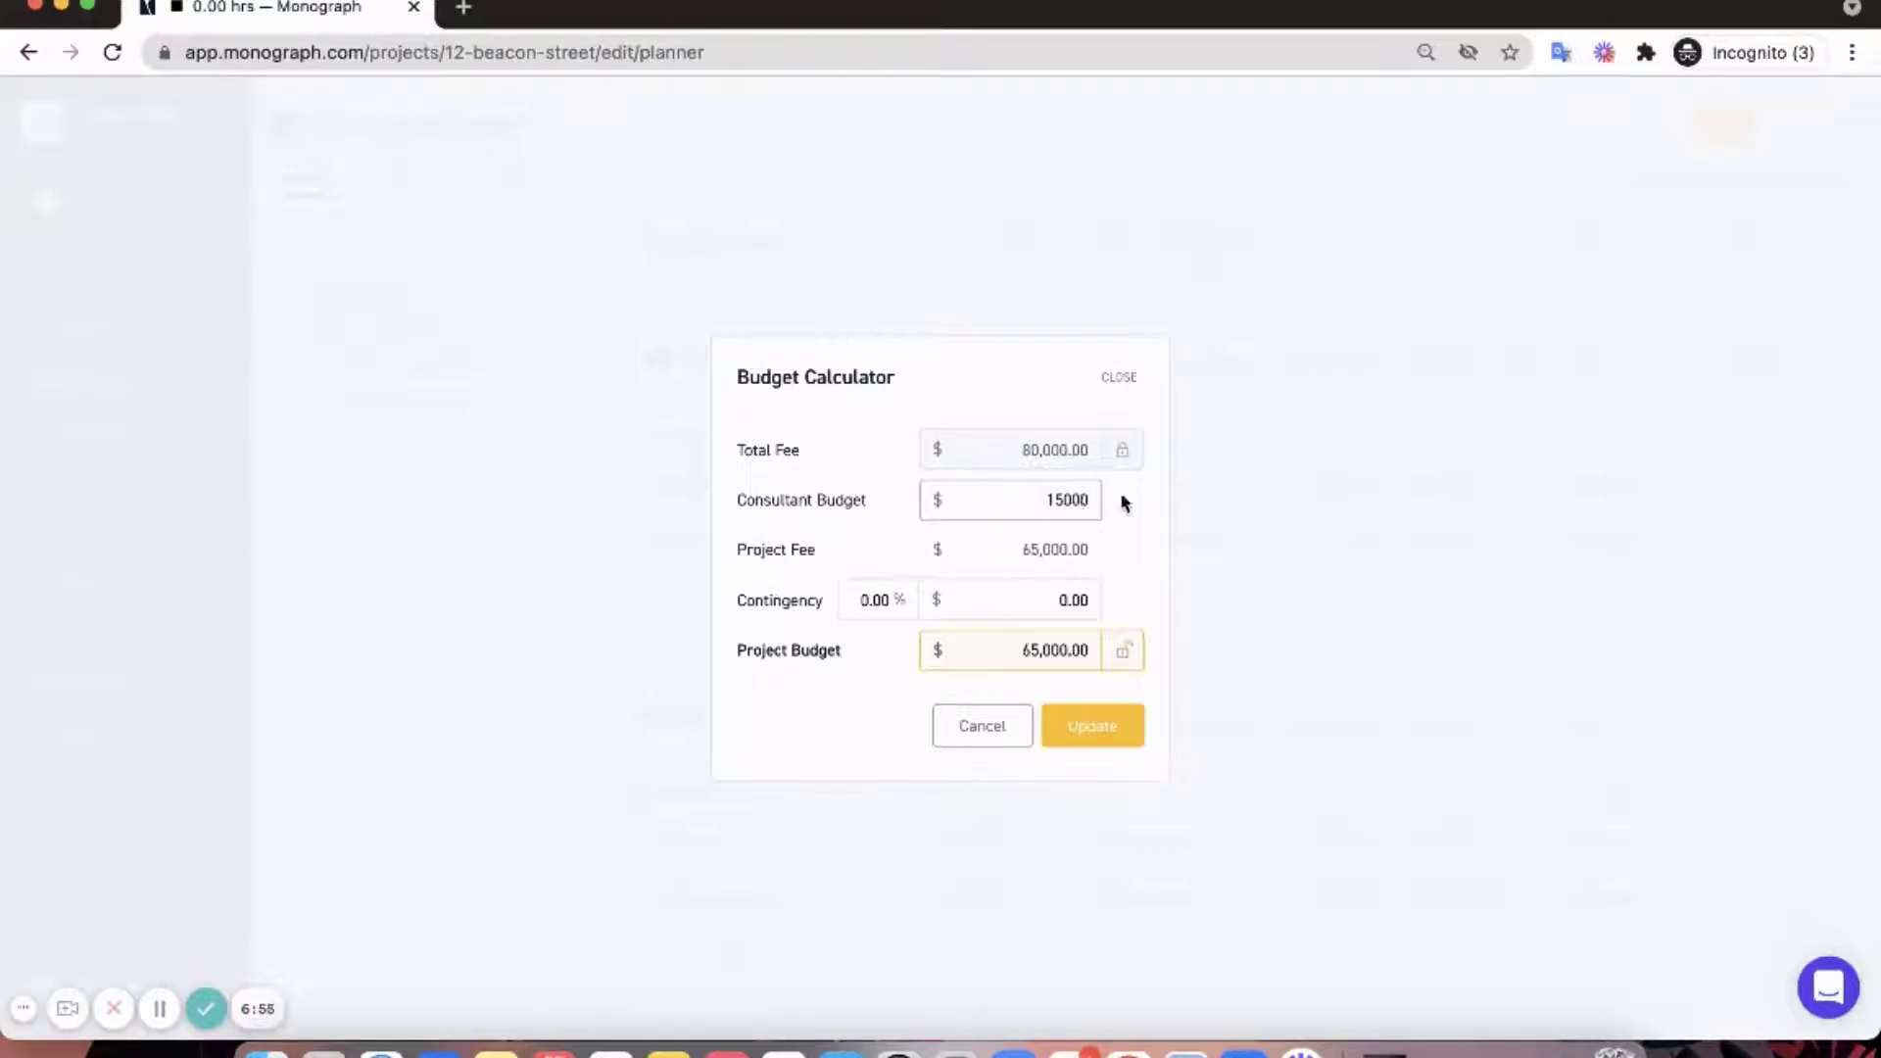
{"action": "left_click", "coordinate": [1126, 502]}
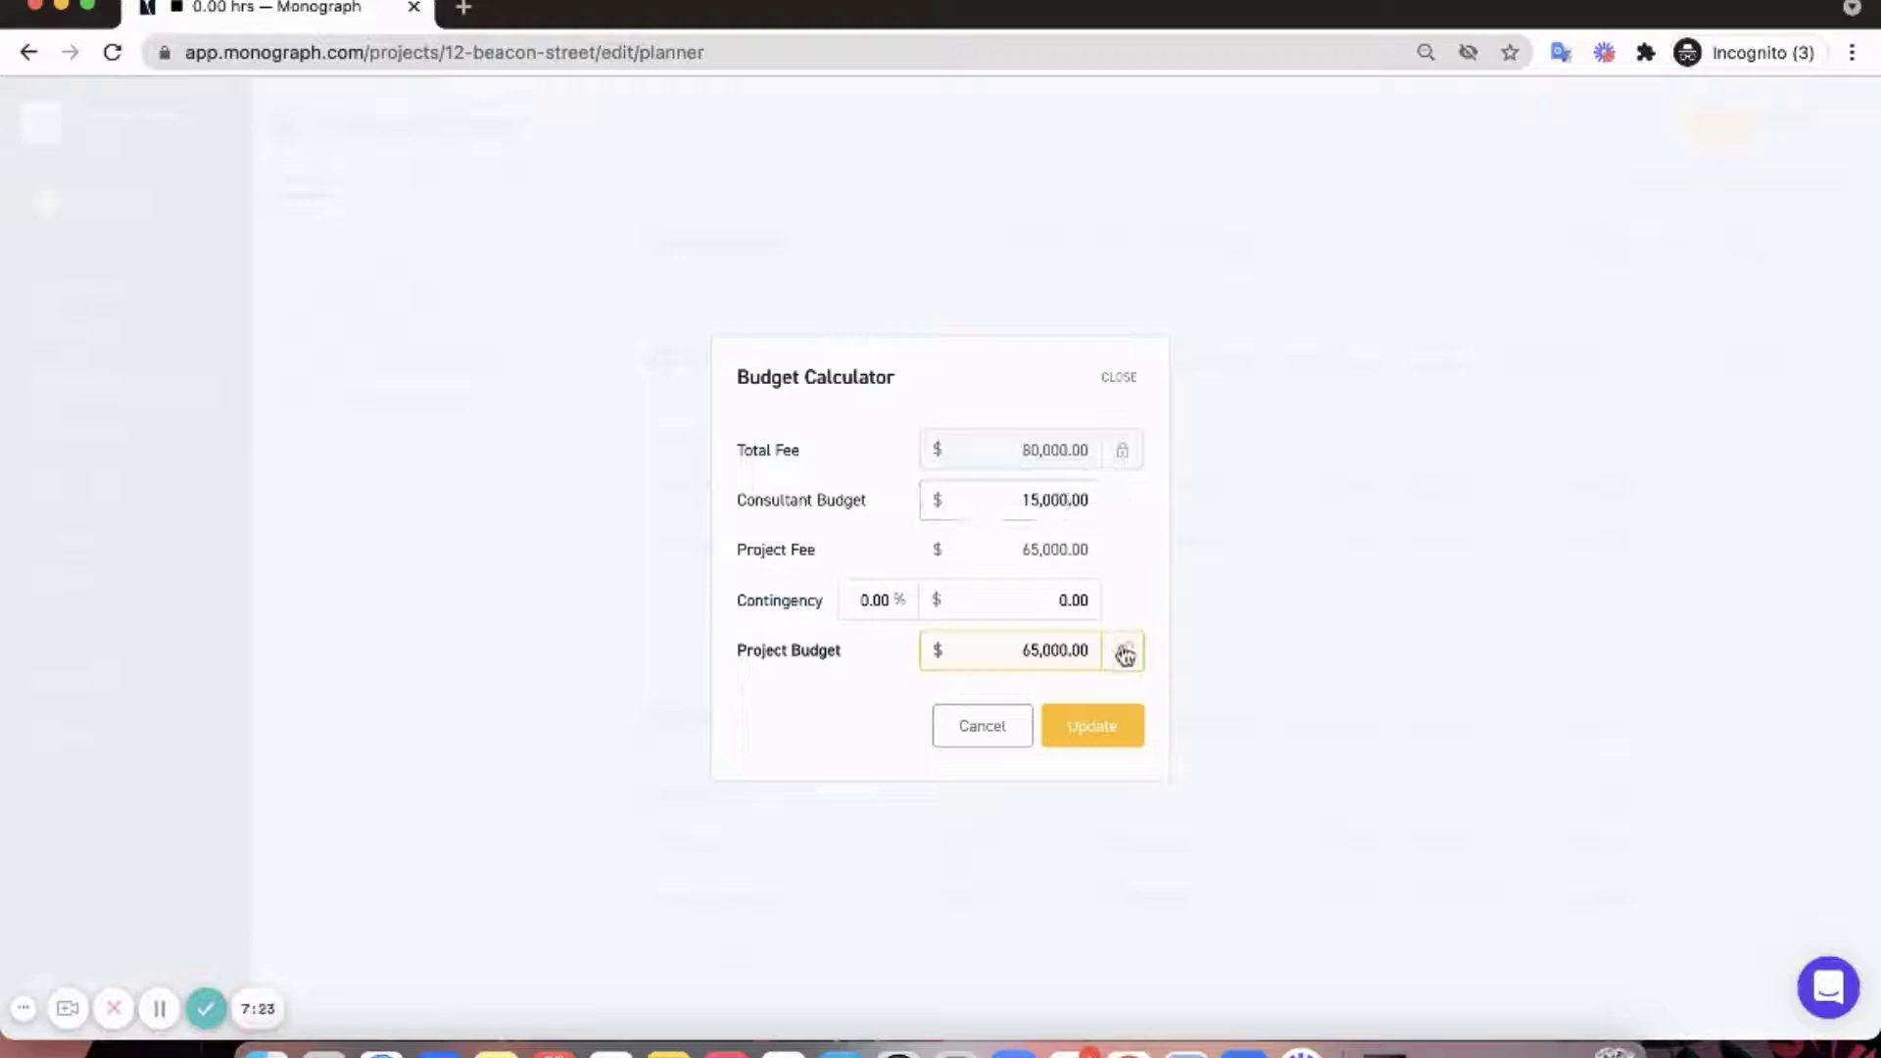
{"action": "left_click", "coordinate": [1125, 652]}
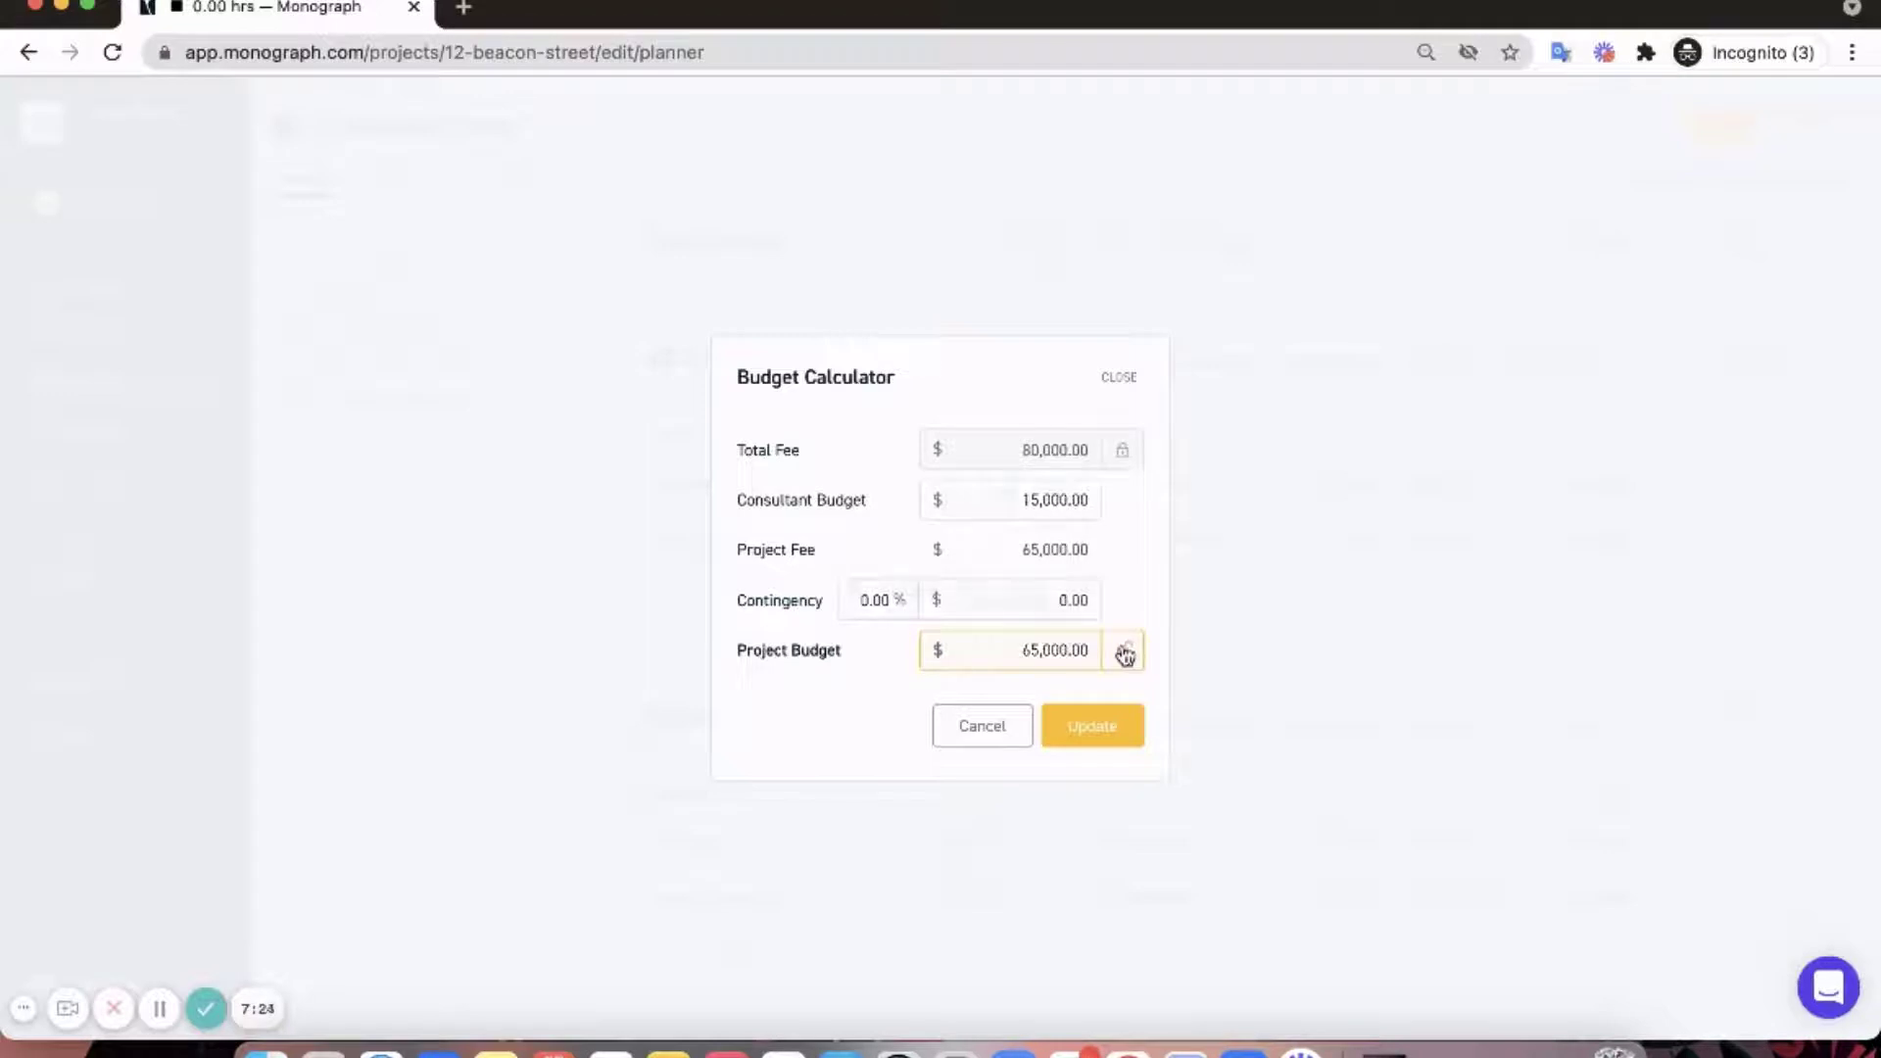
{"action": "left_click", "coordinate": [1123, 730]}
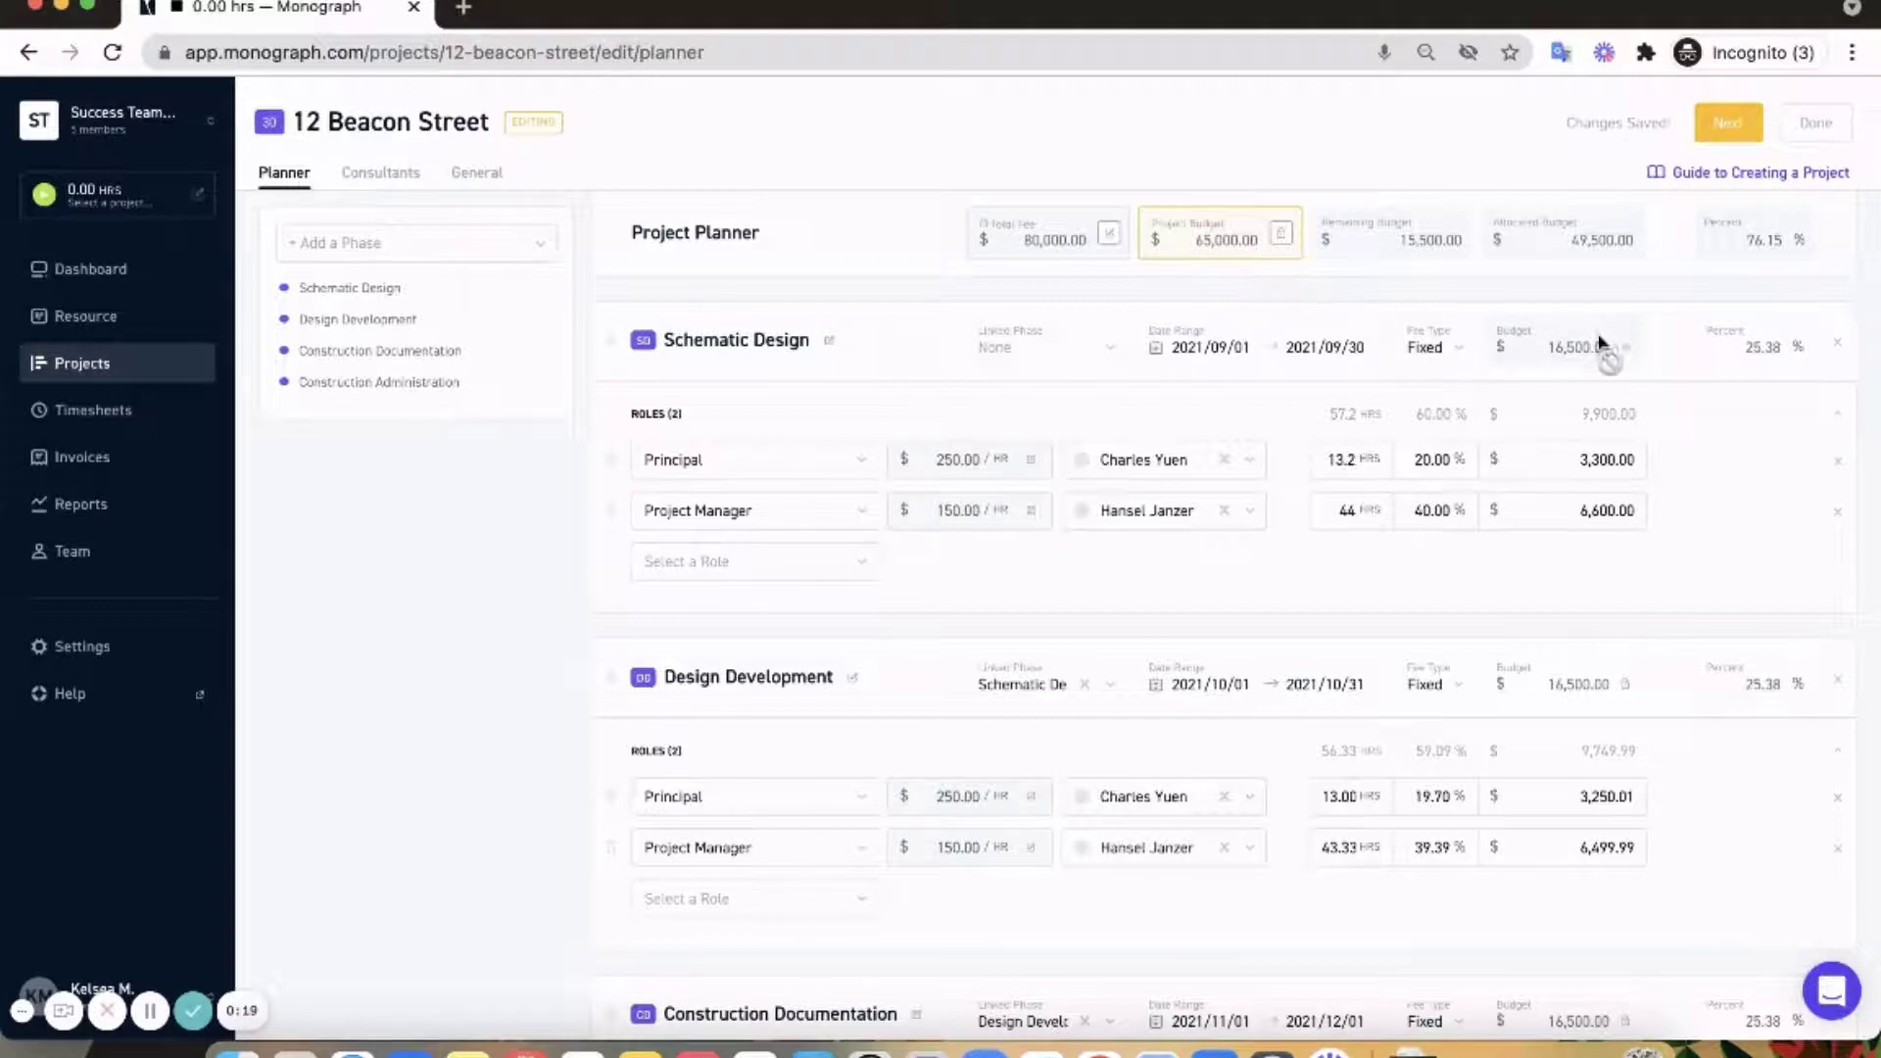
{"action": "left_click", "coordinate": [1626, 351]}
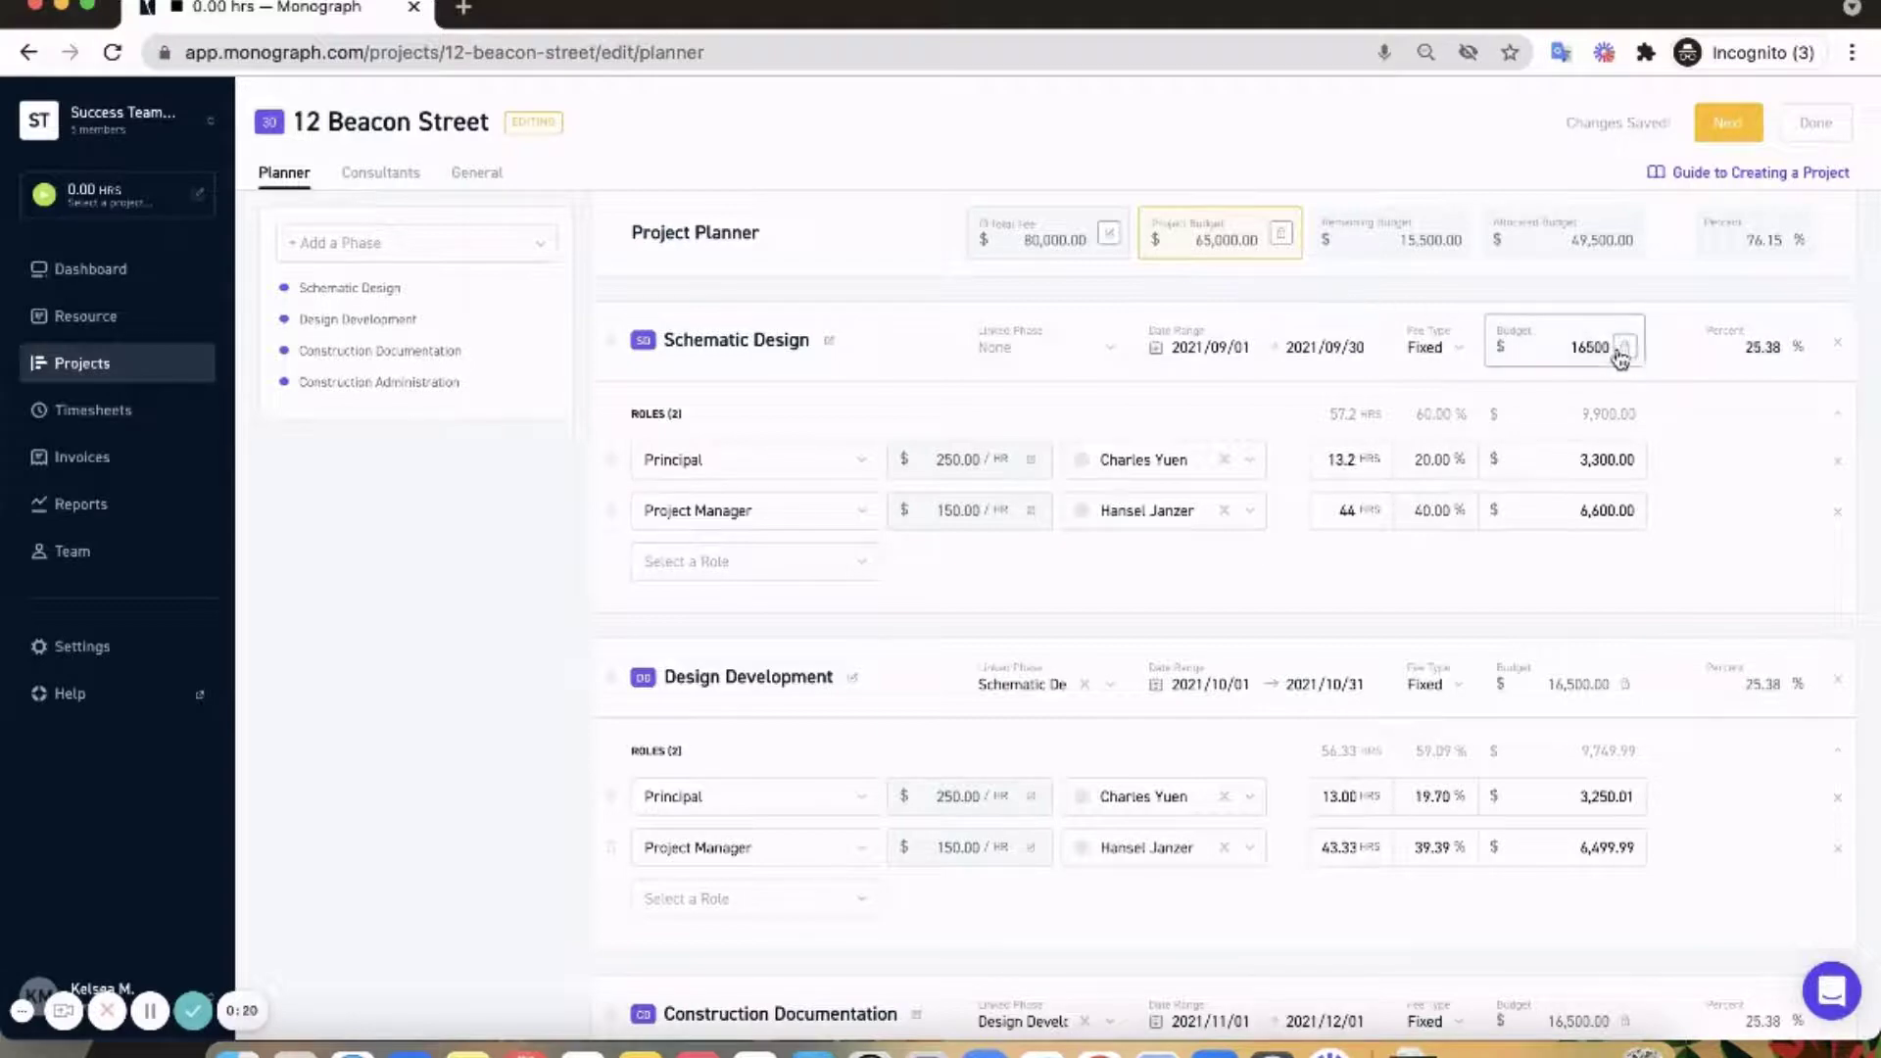
- Set Schematic Design and Design Development to 25% each, locking their budgets
{"action": "double_click", "coordinate": [1761, 351]}
{"action": "type", "text": "25"}
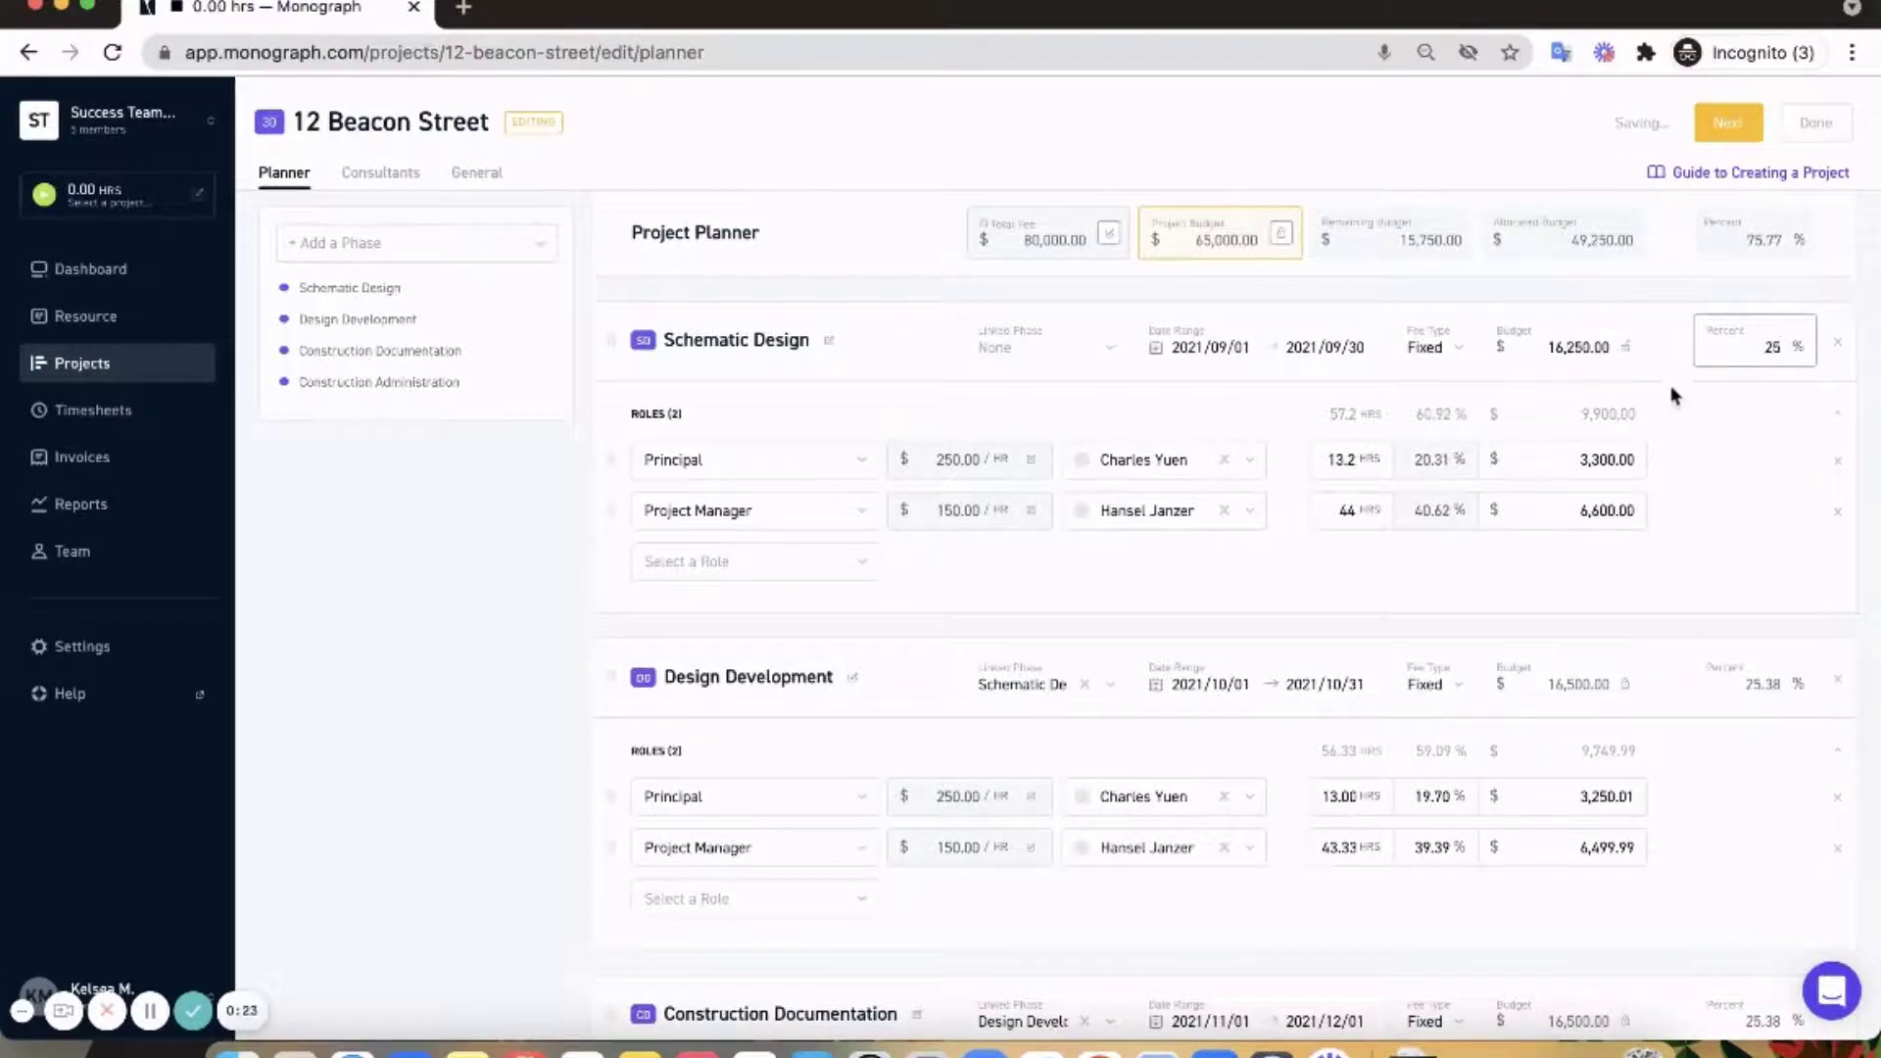
{"action": "scroll", "coordinate": [1665, 411], "scroll_direction": "down", "scroll_amount": 2}
{"action": "left_click", "coordinate": [1624, 553]}
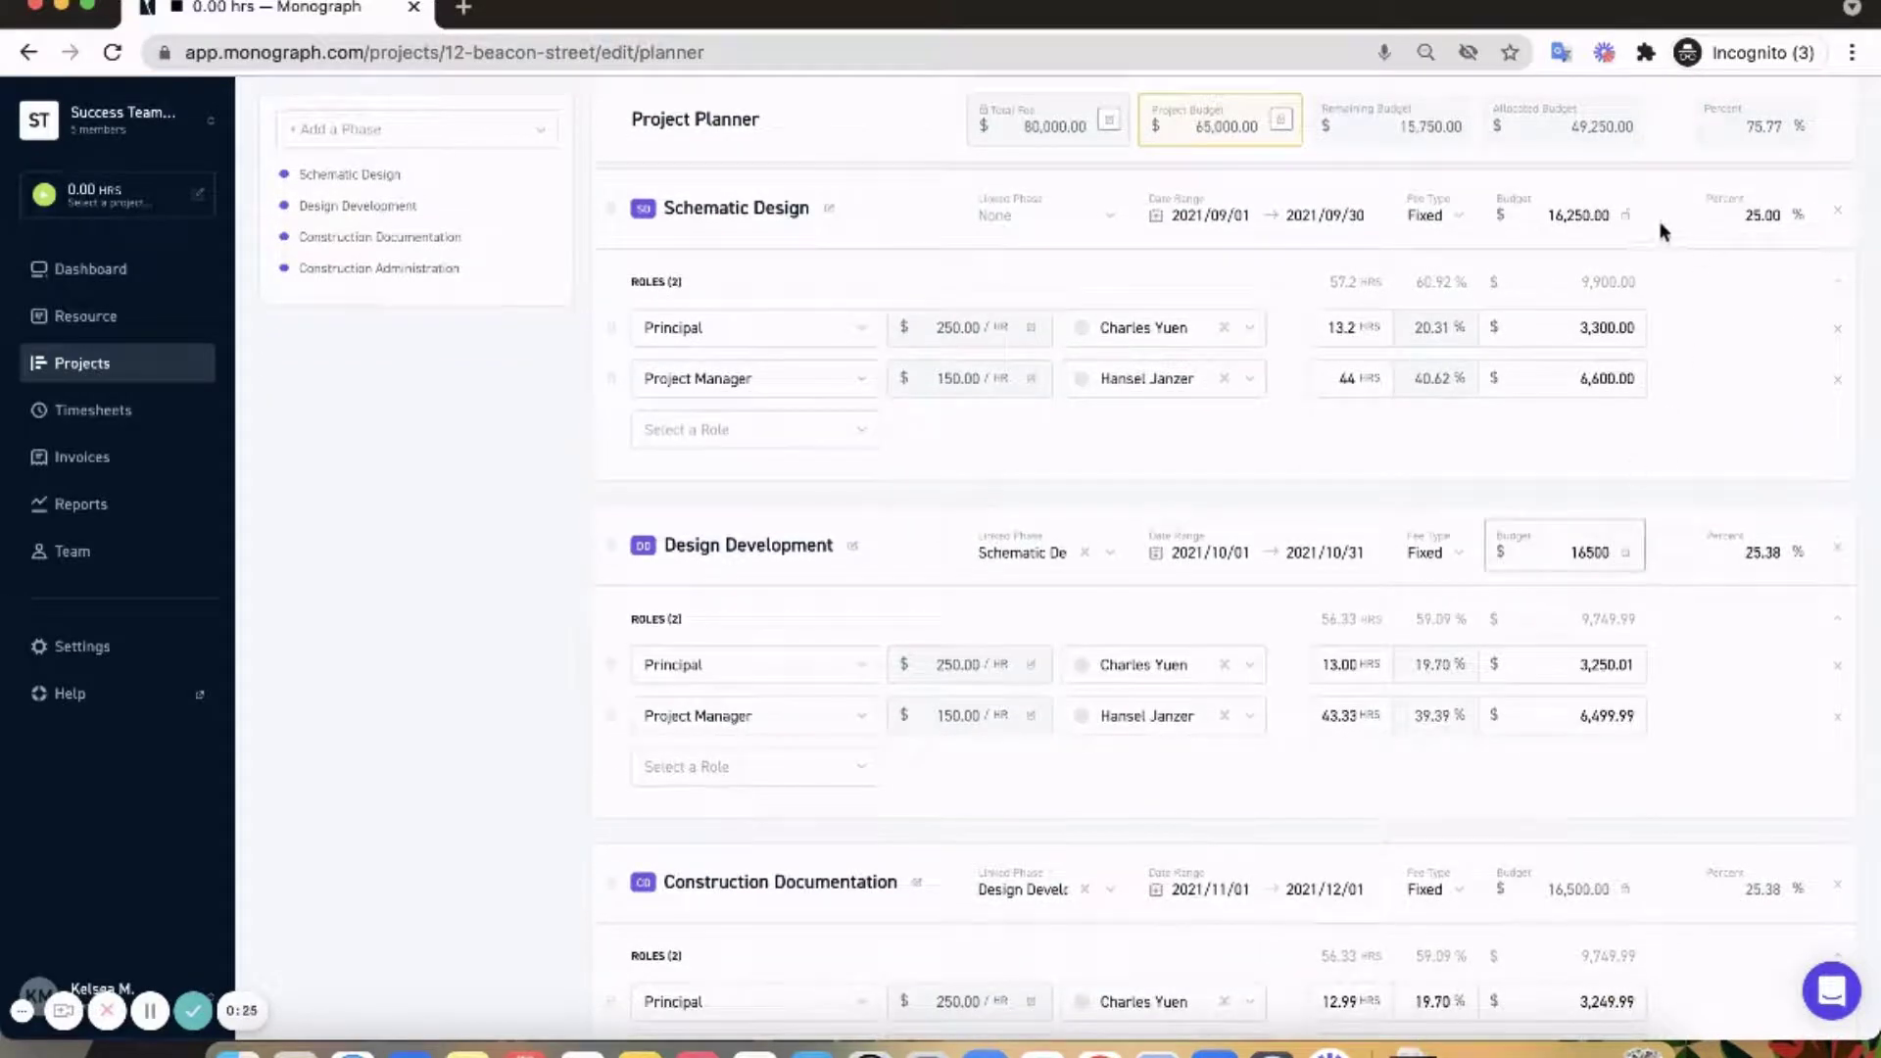
{"action": "double_click", "coordinate": [1758, 551]}
{"action": "type", "text": "25"}
{"action": "left_click", "coordinate": [1654, 572]}
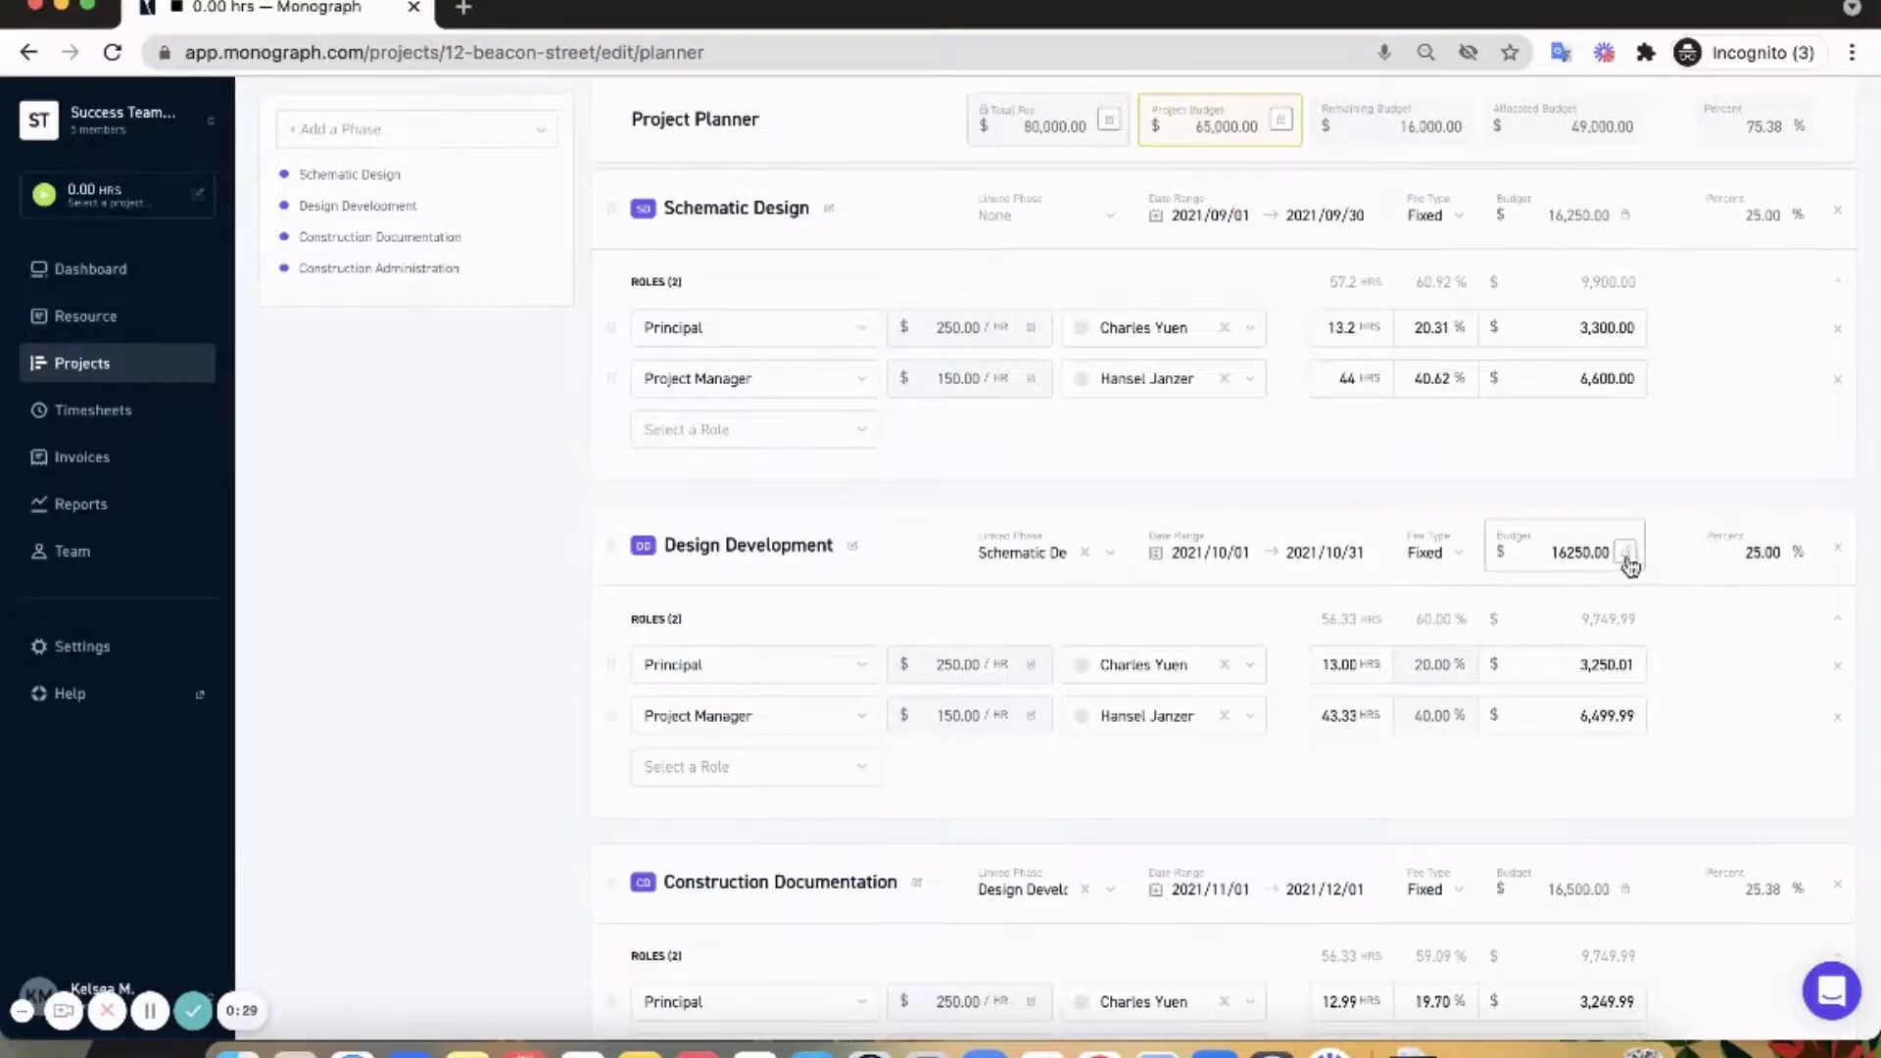
- Set Construction Documentation and Construction Administration to 25% each, locking their budgets
{"action": "scroll", "coordinate": [1672, 582], "scroll_direction": "down", "scroll_amount": 5}
{"action": "left_click", "coordinate": [1624, 653]}
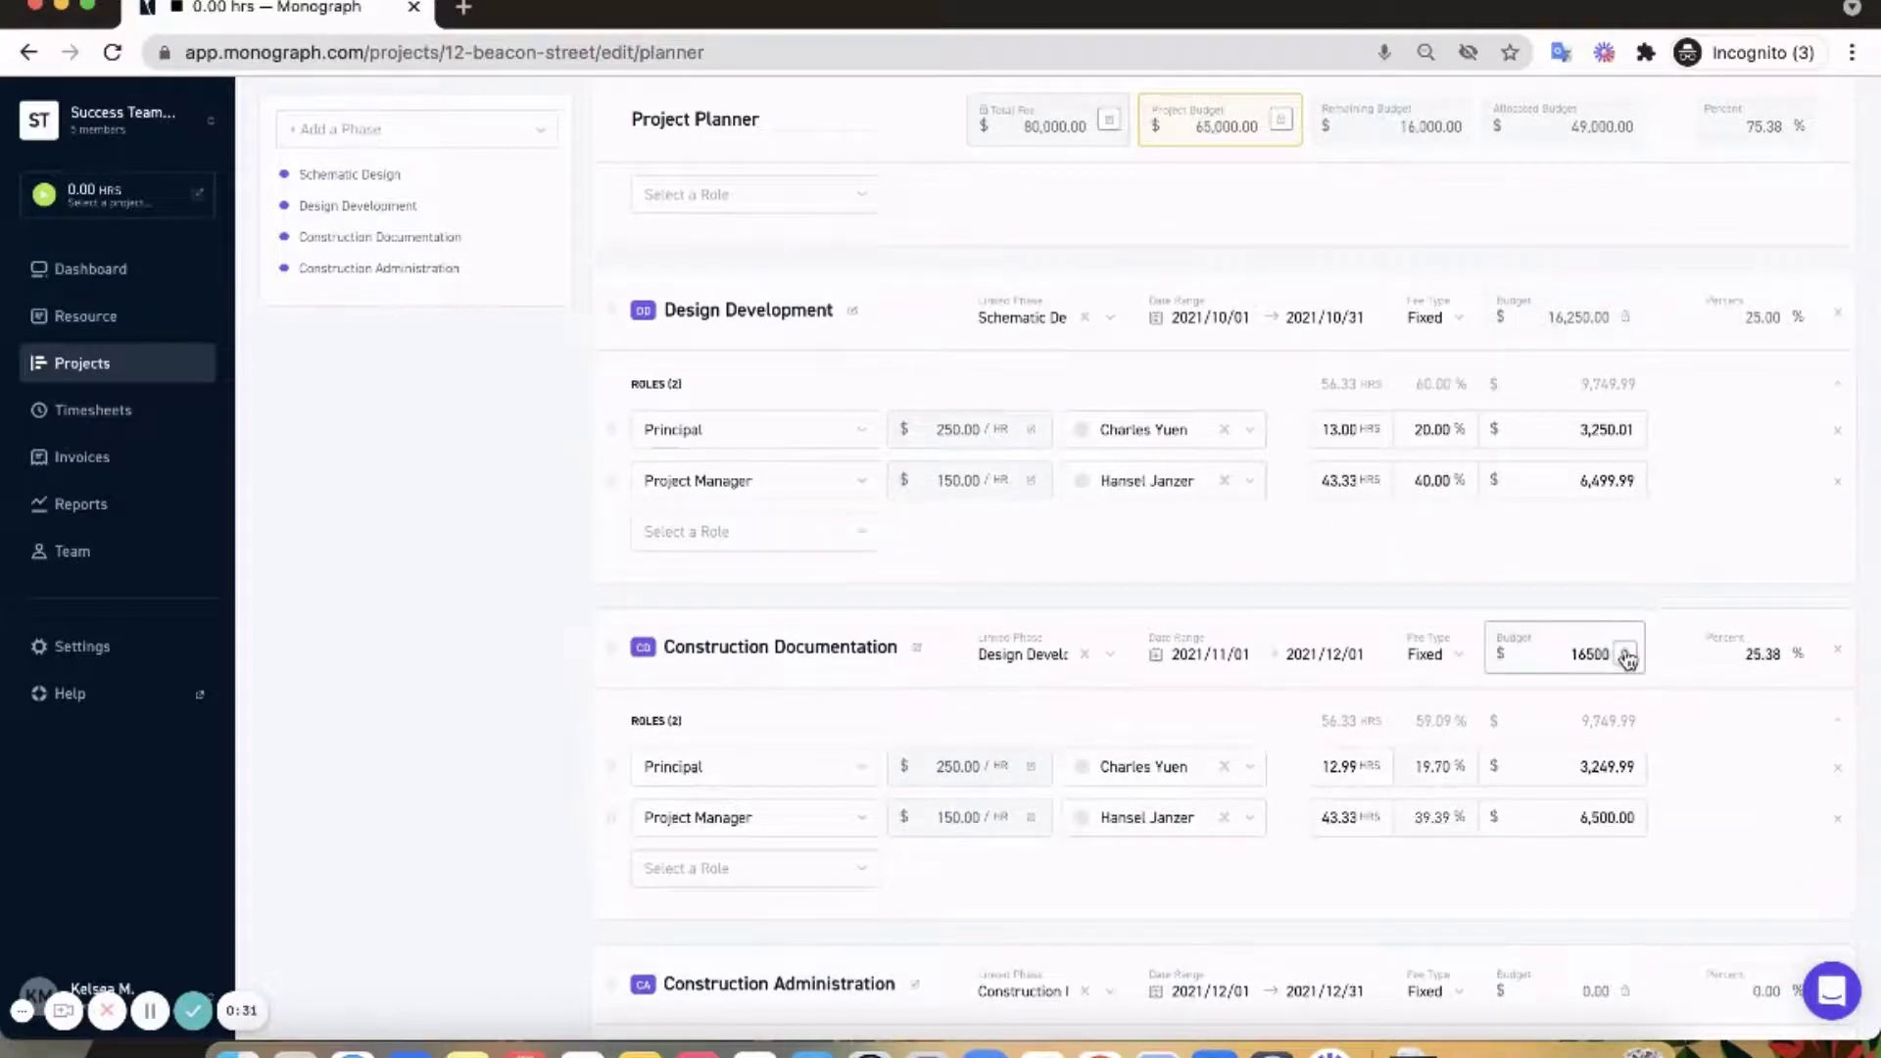
{"action": "double_click", "coordinate": [1750, 655]}
{"action": "type", "text": "25"}
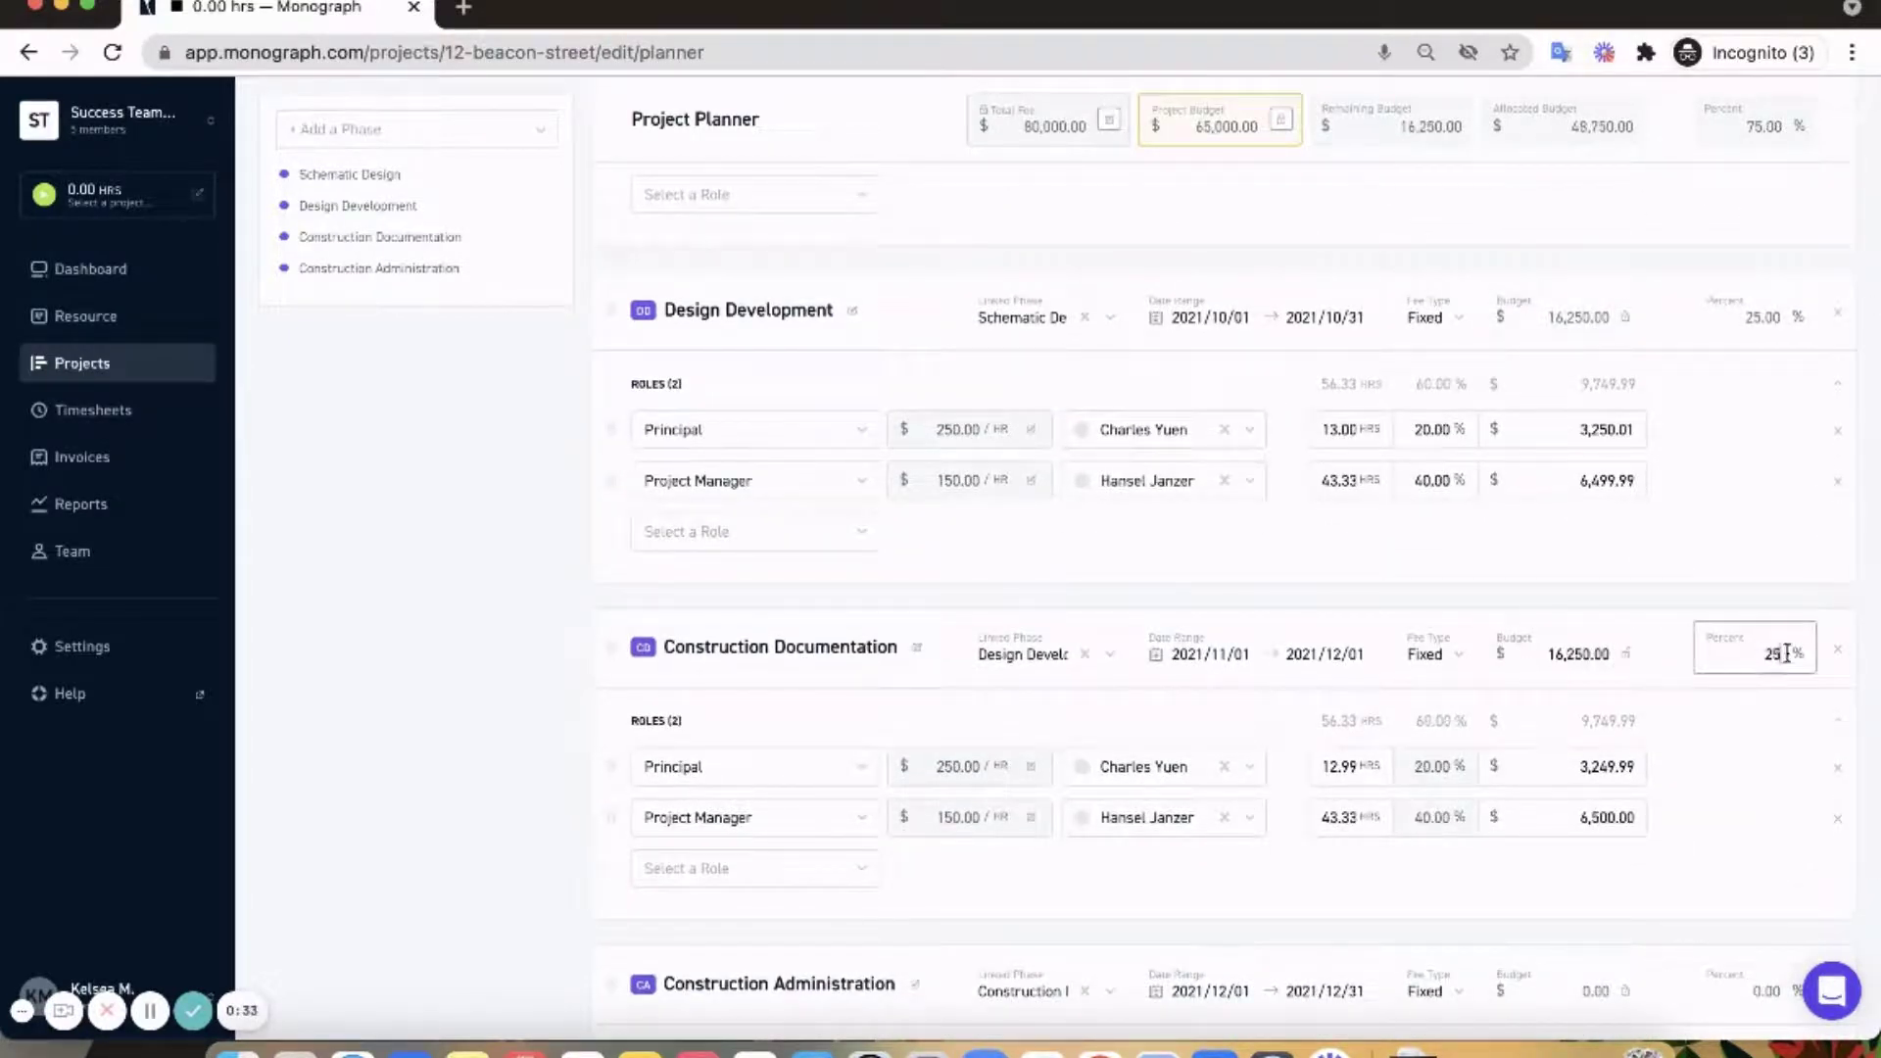
{"action": "left_click", "coordinate": [1661, 668]}
{"action": "scroll", "coordinate": [1666, 672], "scroll_direction": "down", "scroll_amount": 3}
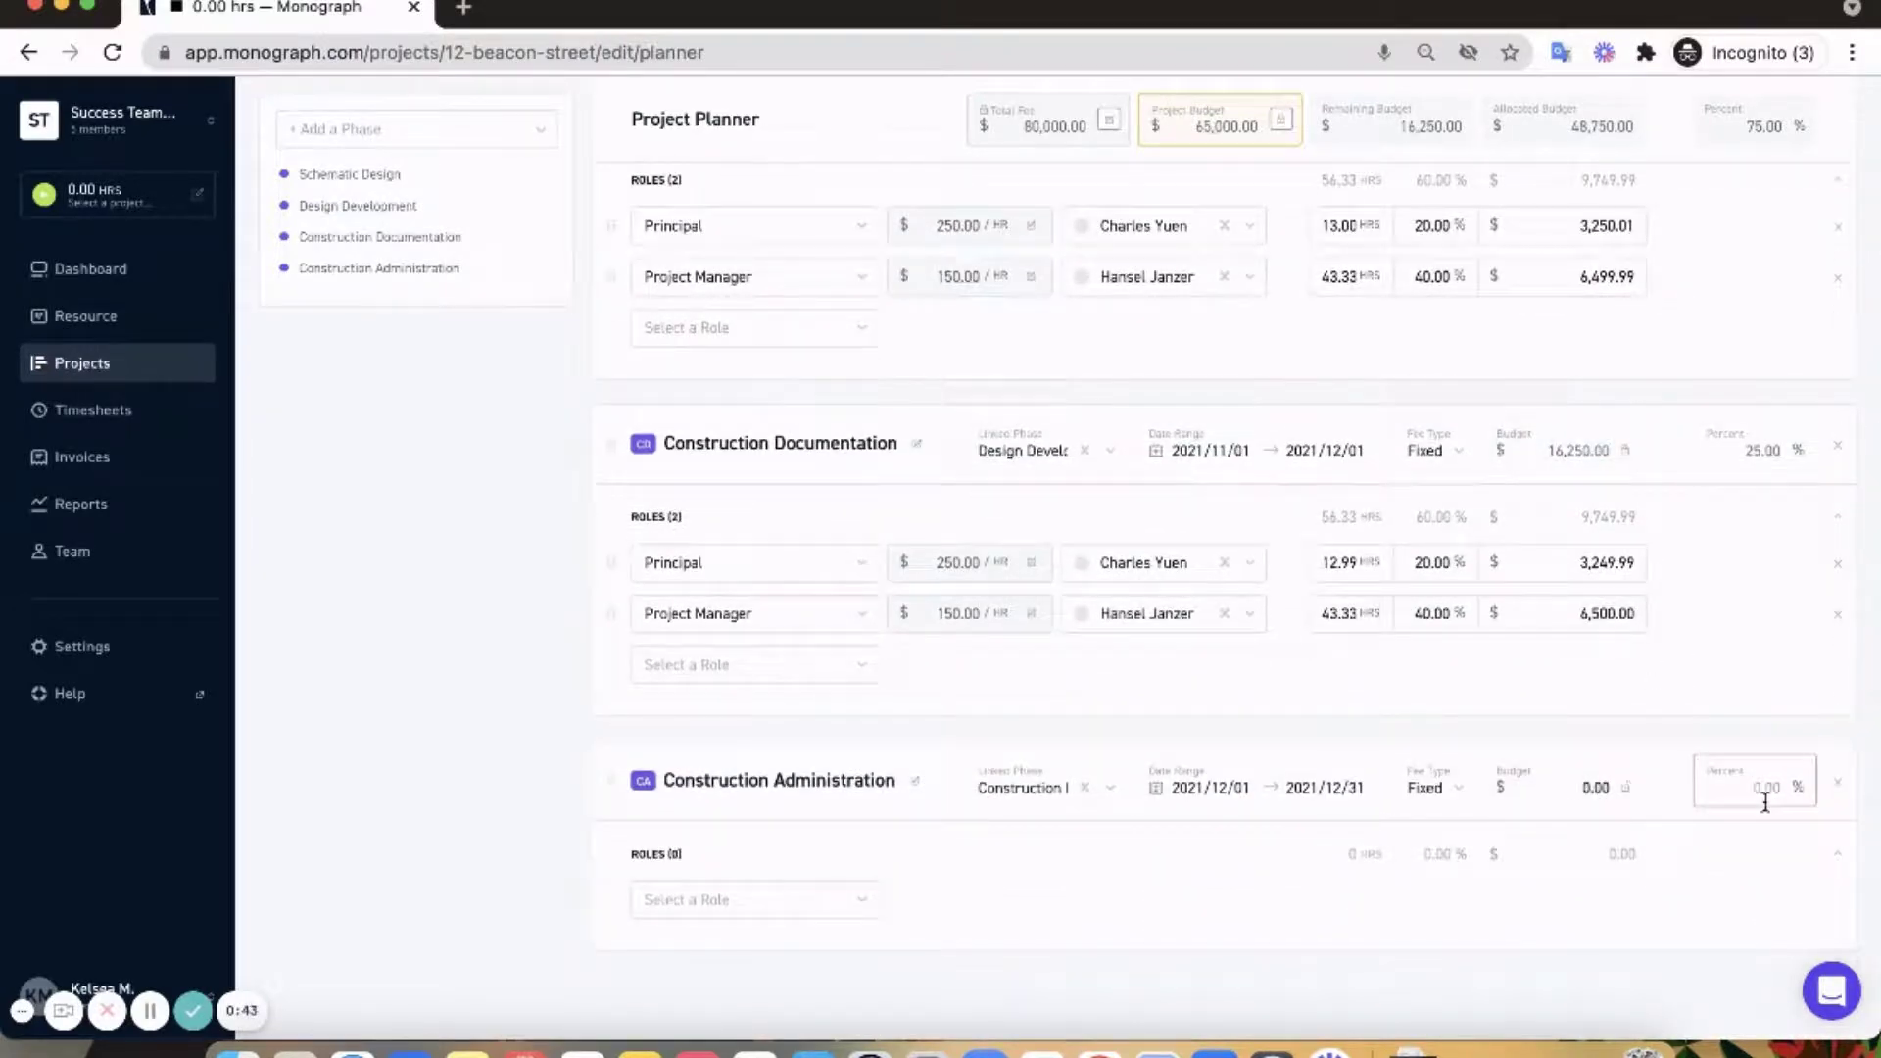
{"action": "type", "text": "25"}
{"action": "left_click", "coordinate": [1627, 792]}
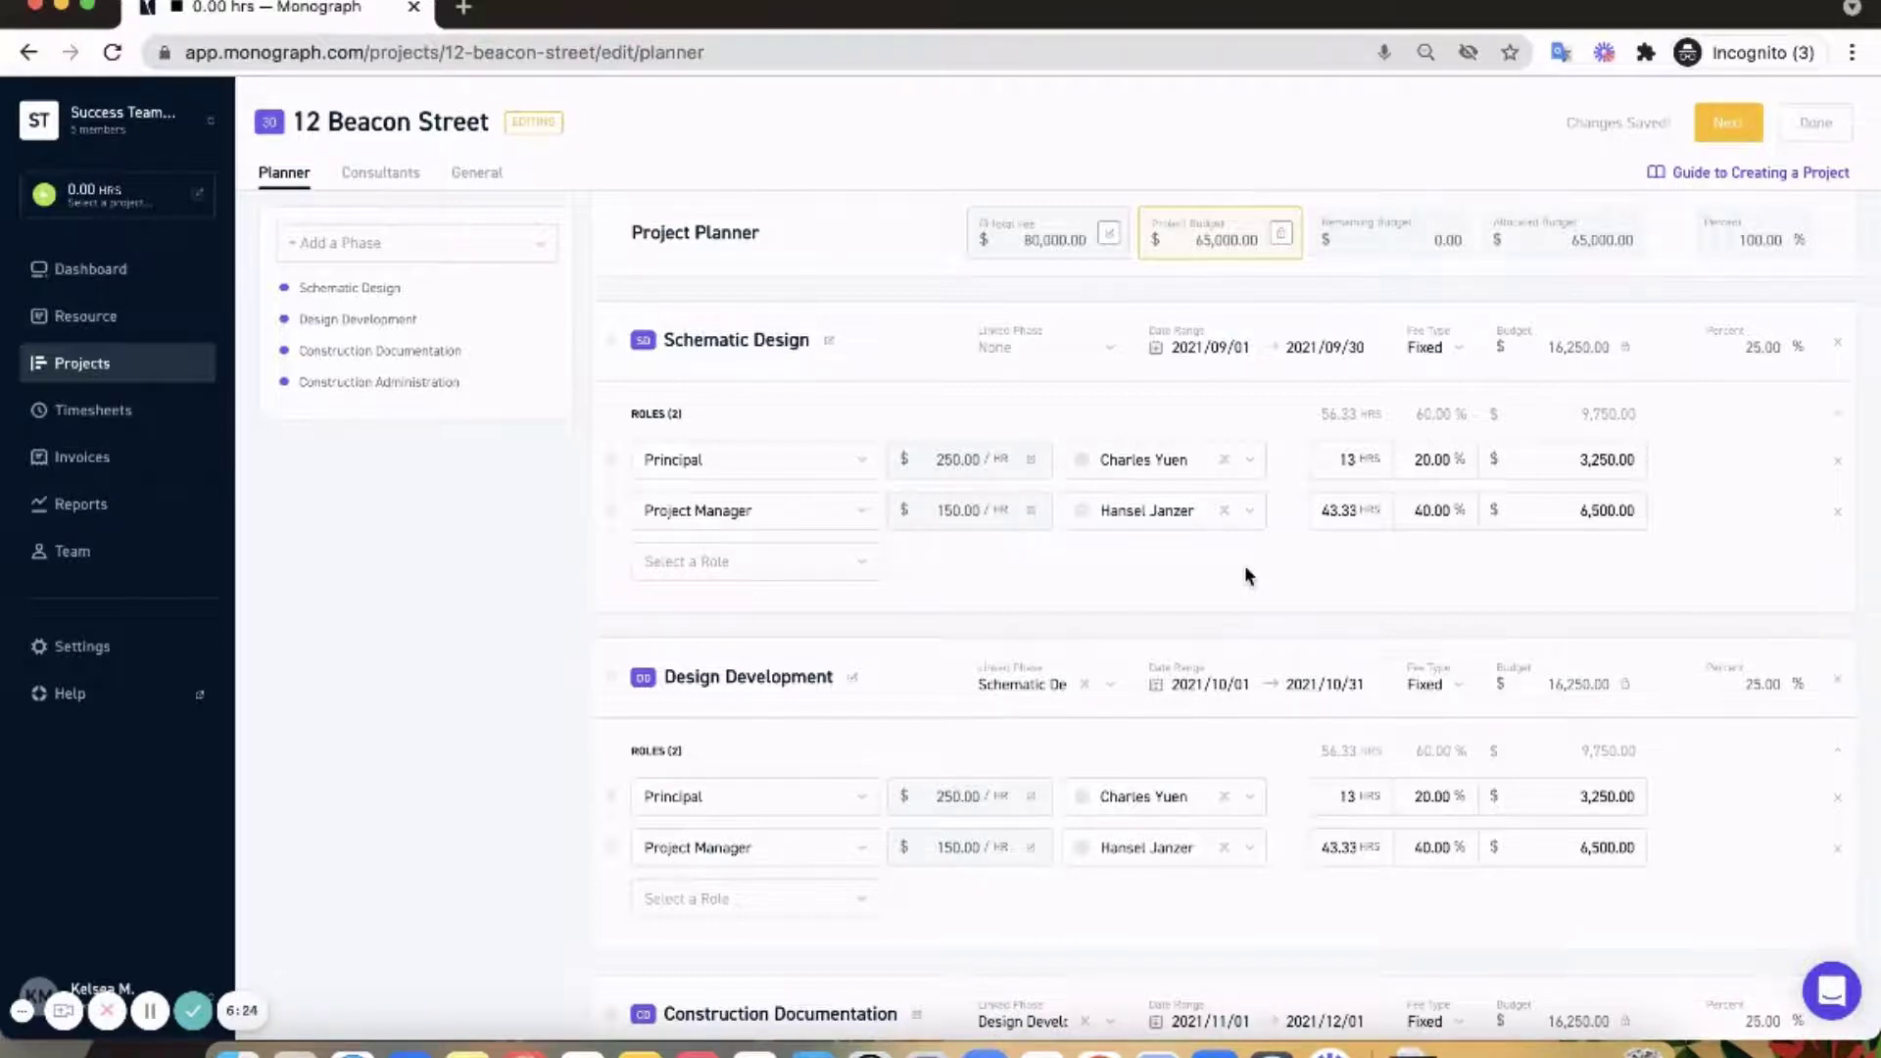
- Add a staffed Project Designer role at 40% to Schematic Design
{"action": "left_click", "coordinate": [838, 565]}
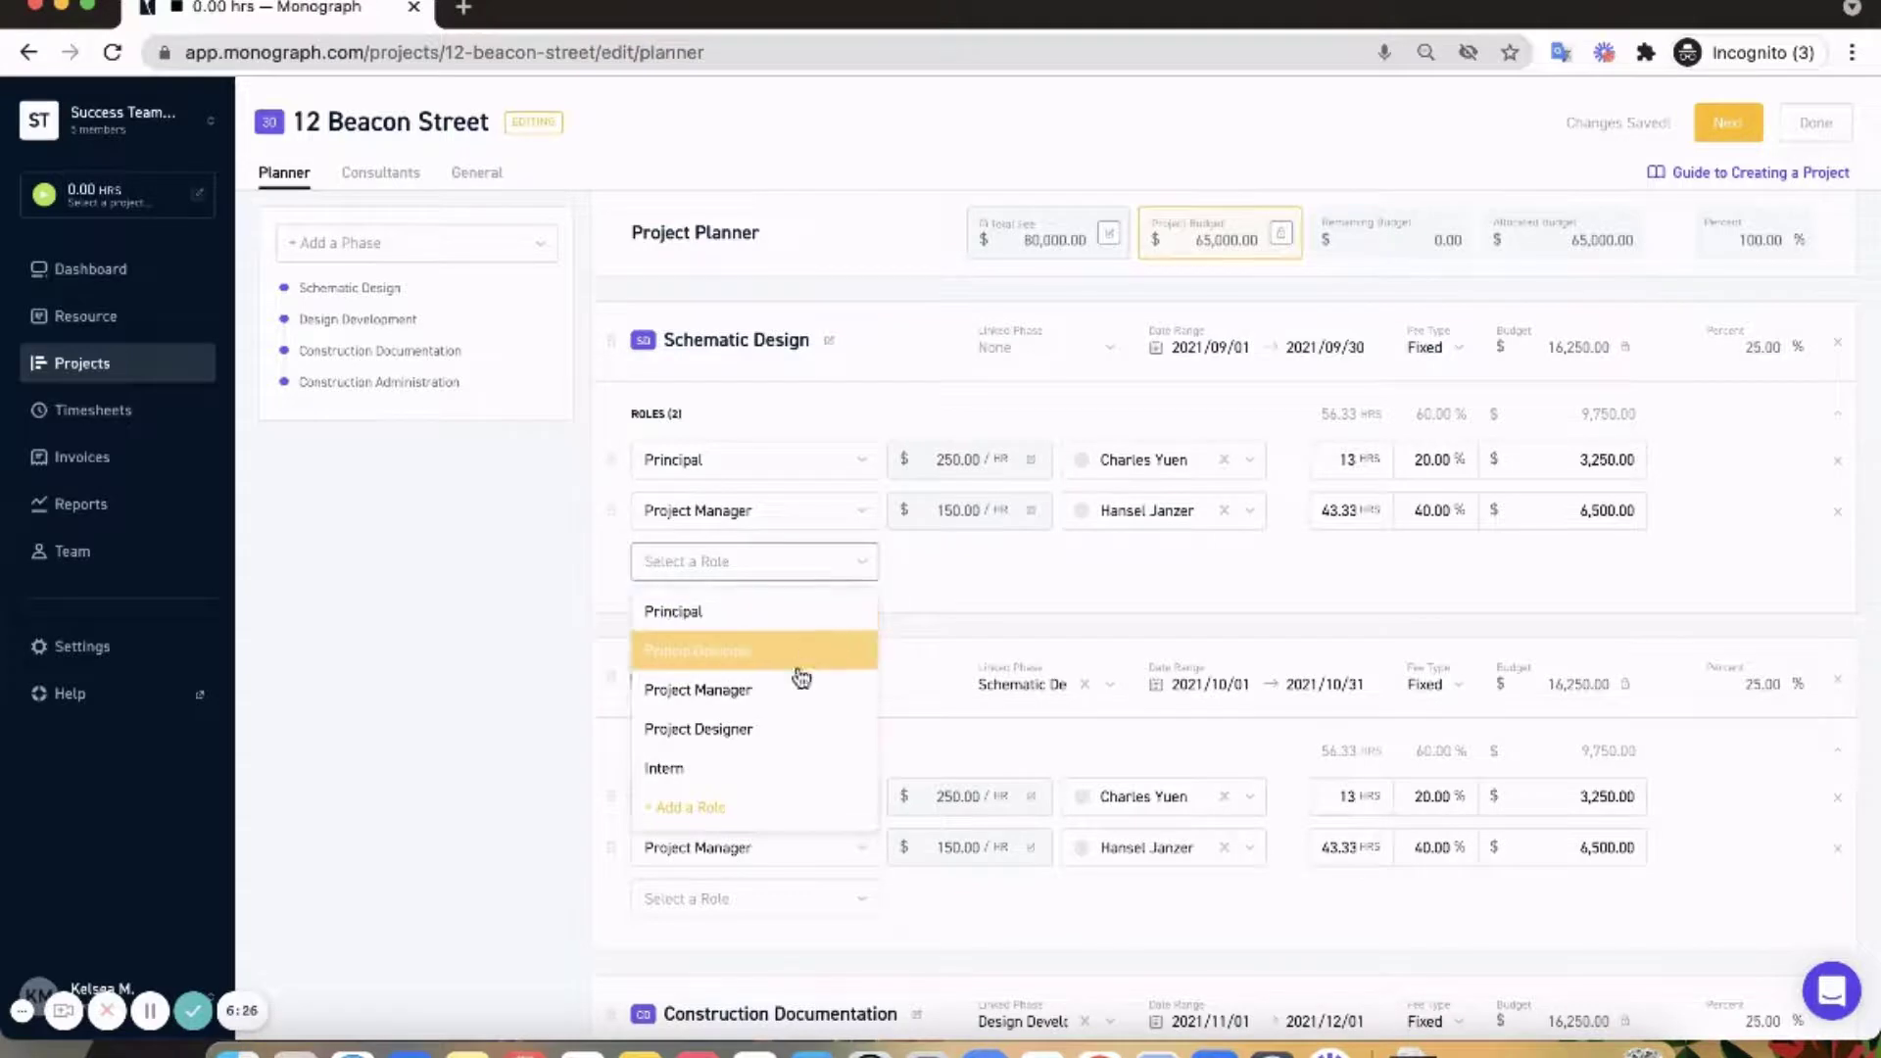
{"action": "left_click", "coordinate": [771, 729]}
{"action": "left_click", "coordinate": [1126, 568]}
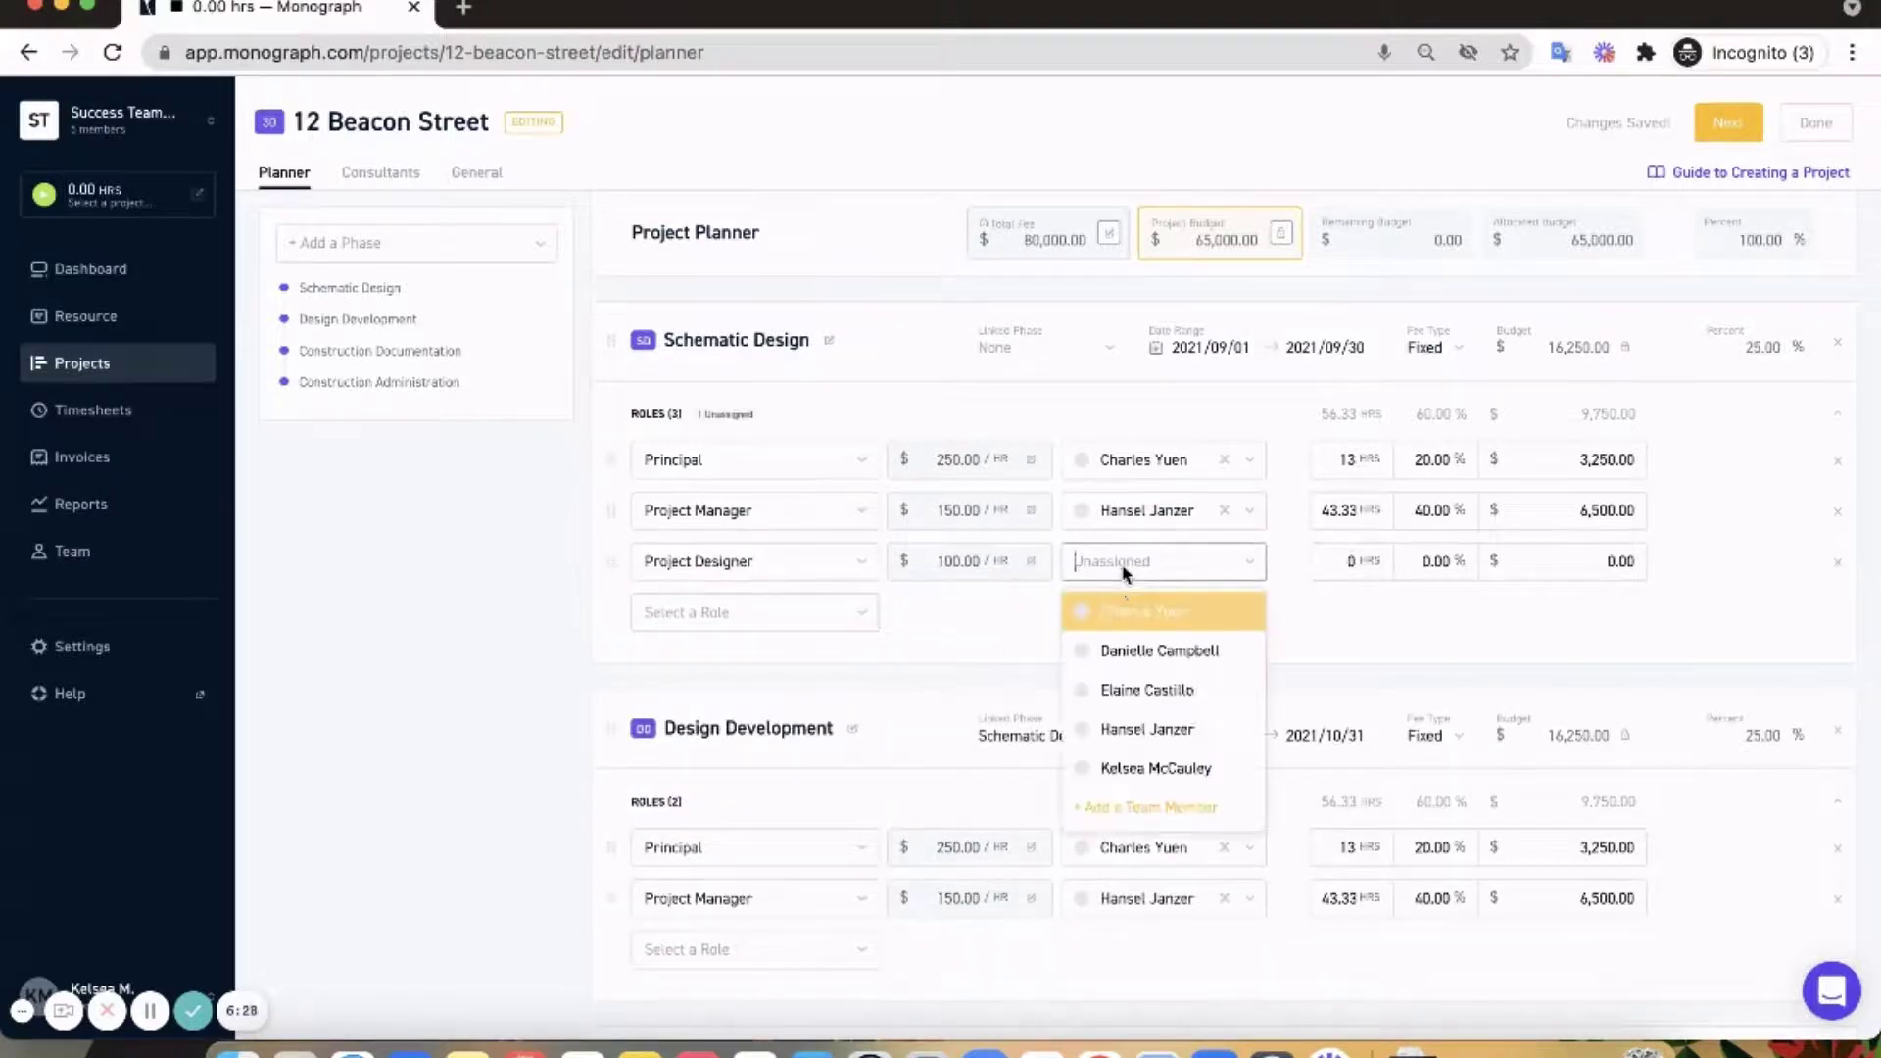
{"action": "left_click", "coordinate": [1129, 688]}
{"action": "left_click", "coordinate": [1340, 561]}
{"action": "left_click", "coordinate": [1413, 563]}
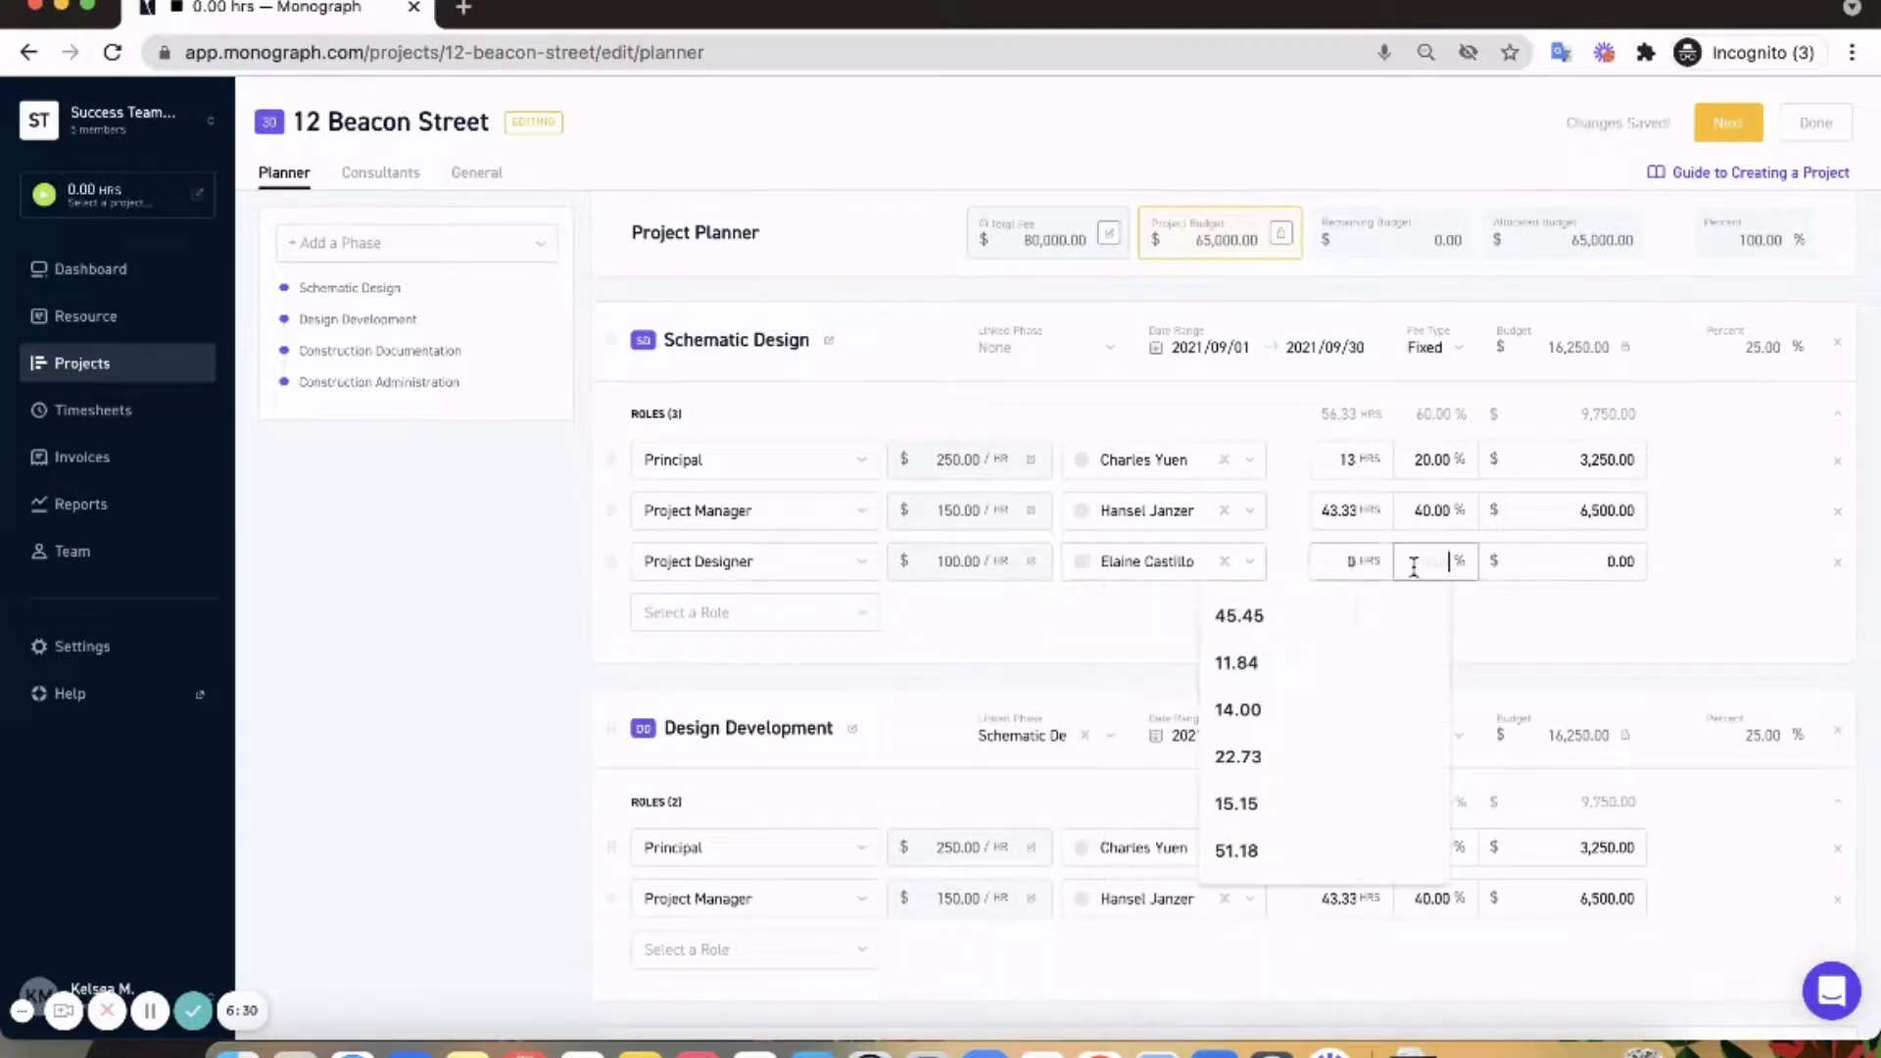
{"action": "type", "text": "40"}
{"action": "left_click", "coordinate": [1348, 595]}
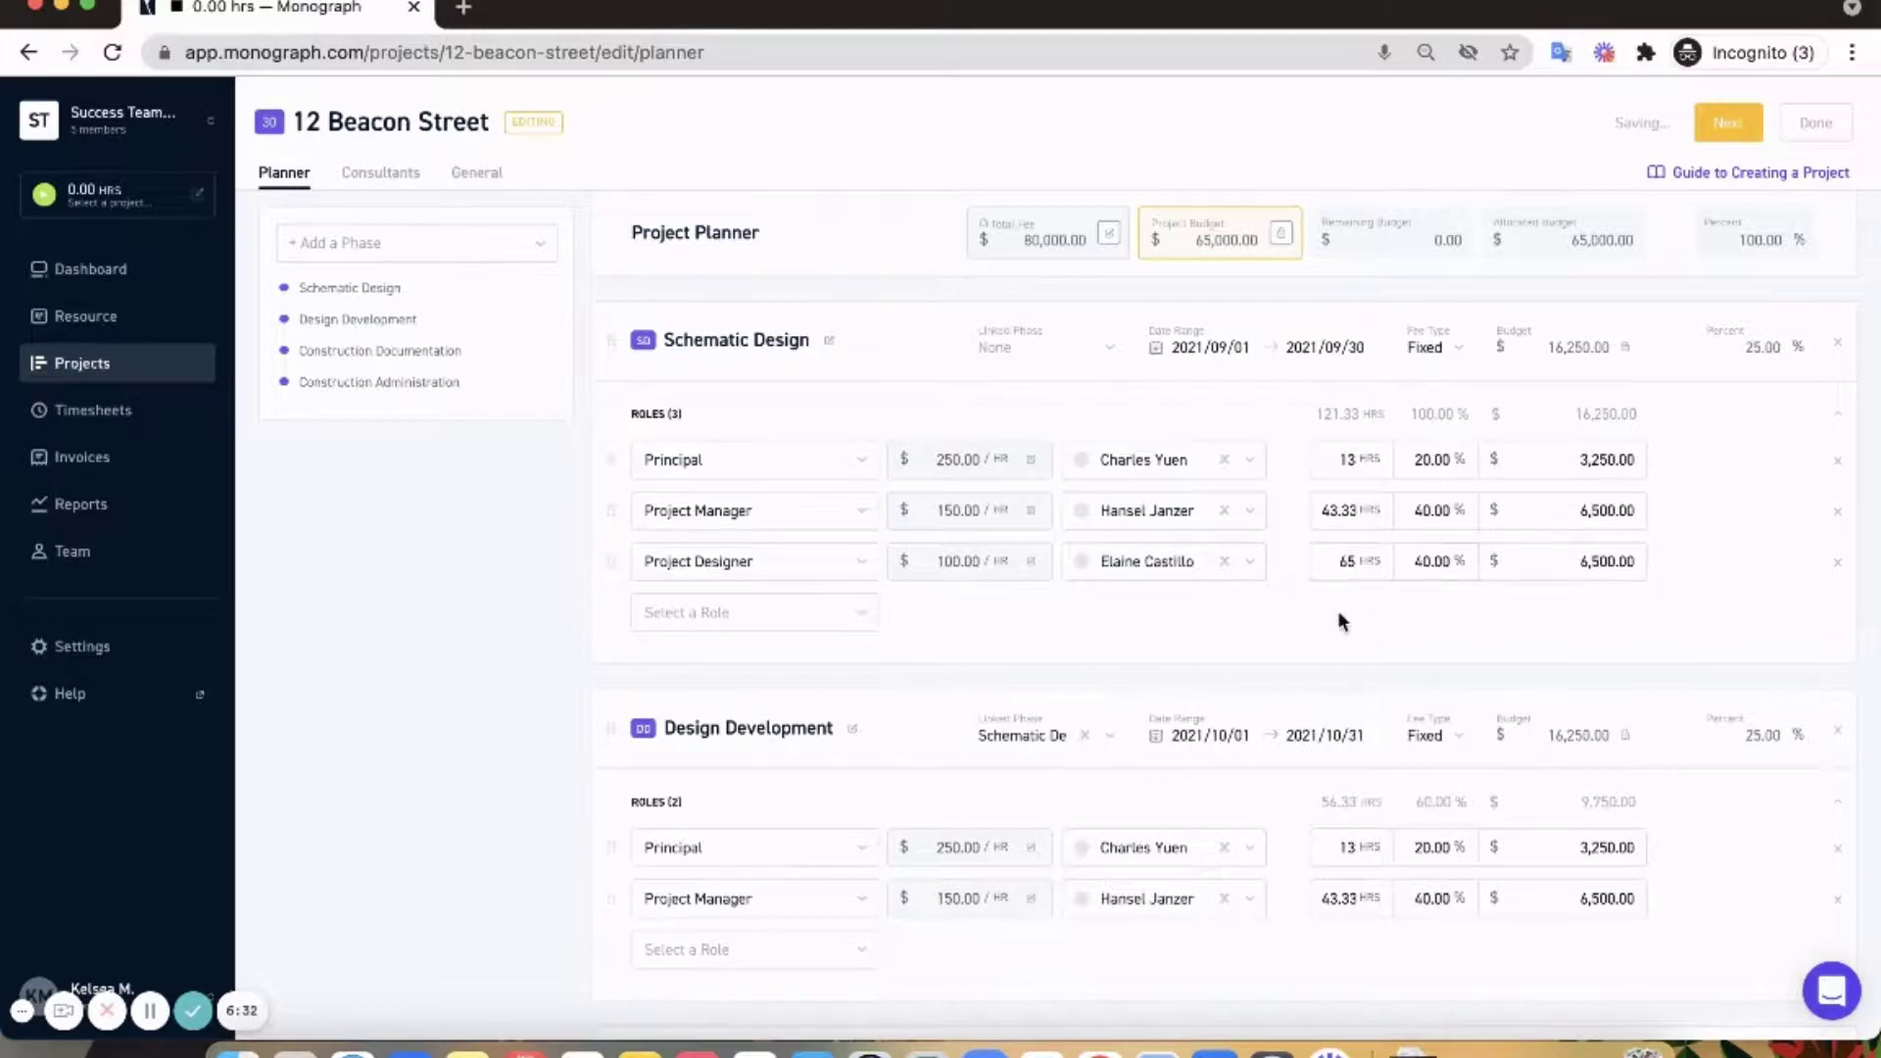
{"action": "scroll", "coordinate": [825, 688], "scroll_direction": "down", "scroll_amount": 3}
- Add a staffed Project Designer role at 40% to Design Development
{"action": "left_click", "coordinate": [825, 688]}
{"action": "left_click", "coordinate": [786, 854]}
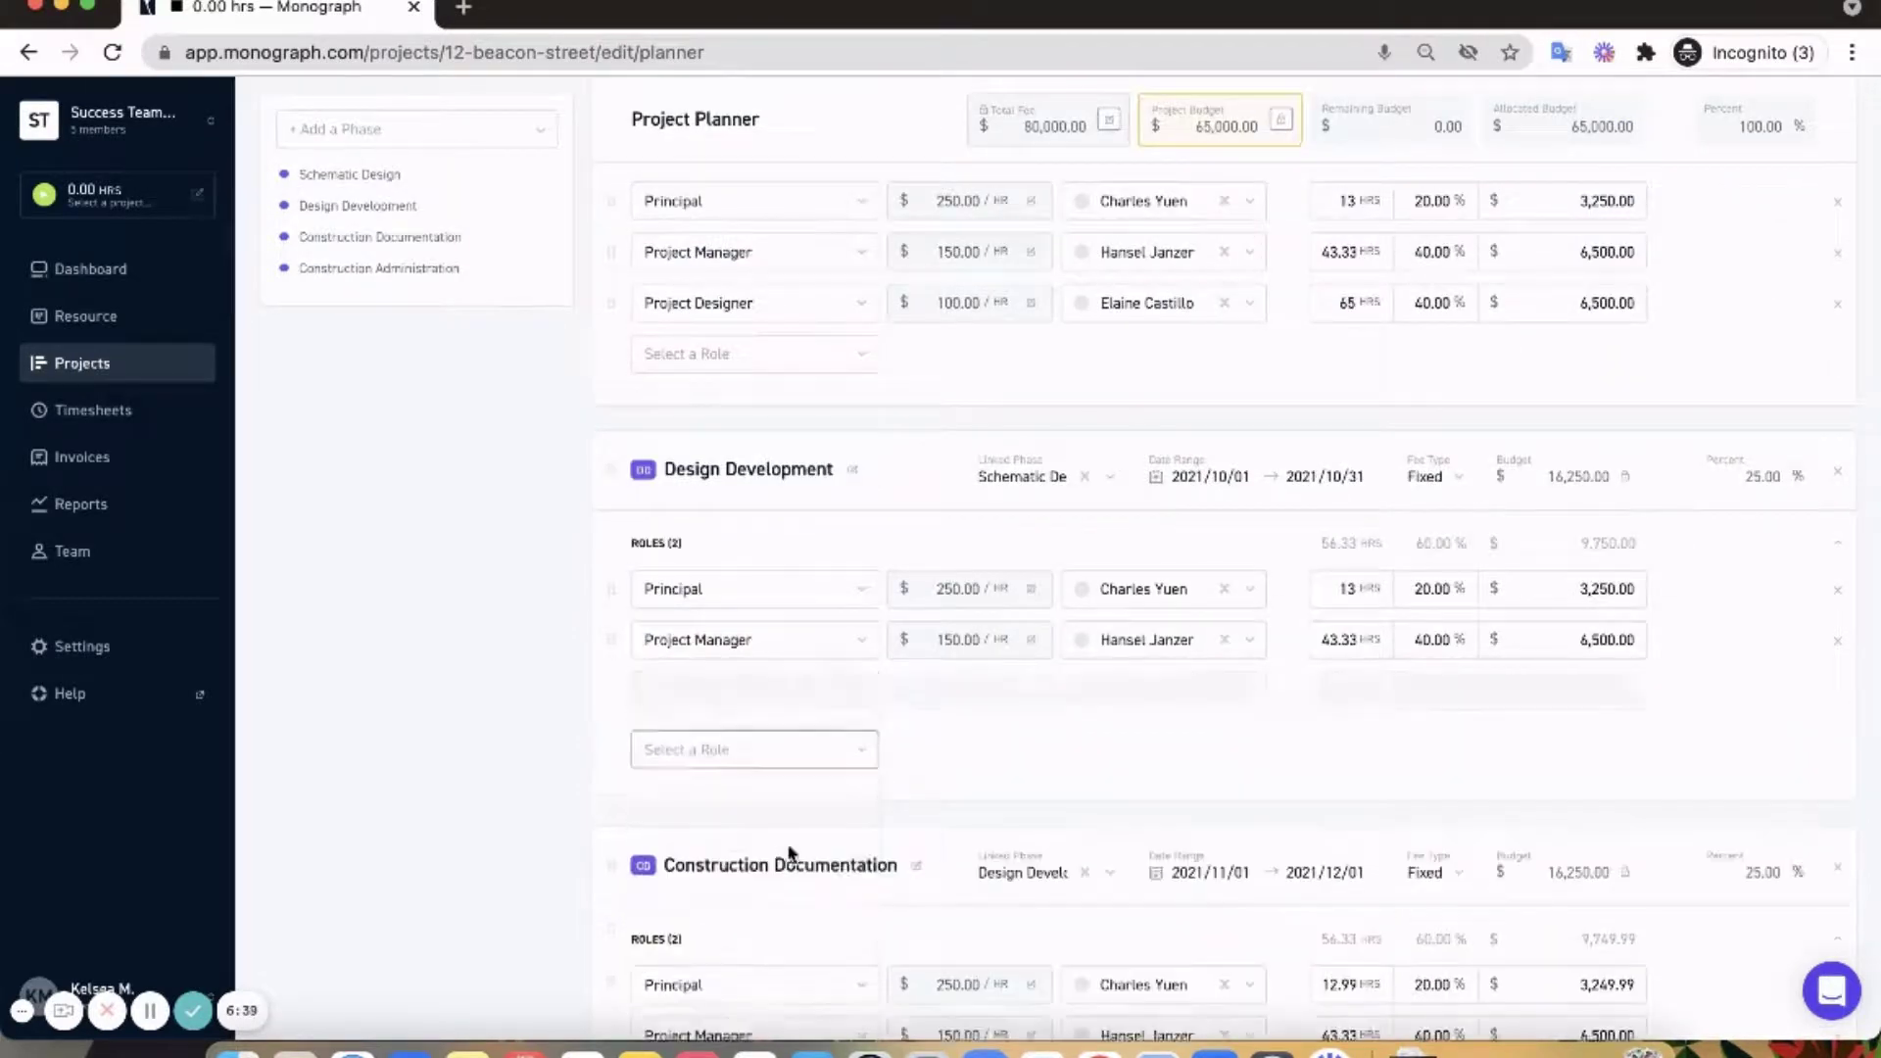
{"action": "left_click", "coordinate": [1213, 687]}
{"action": "left_click", "coordinate": [1183, 821]}
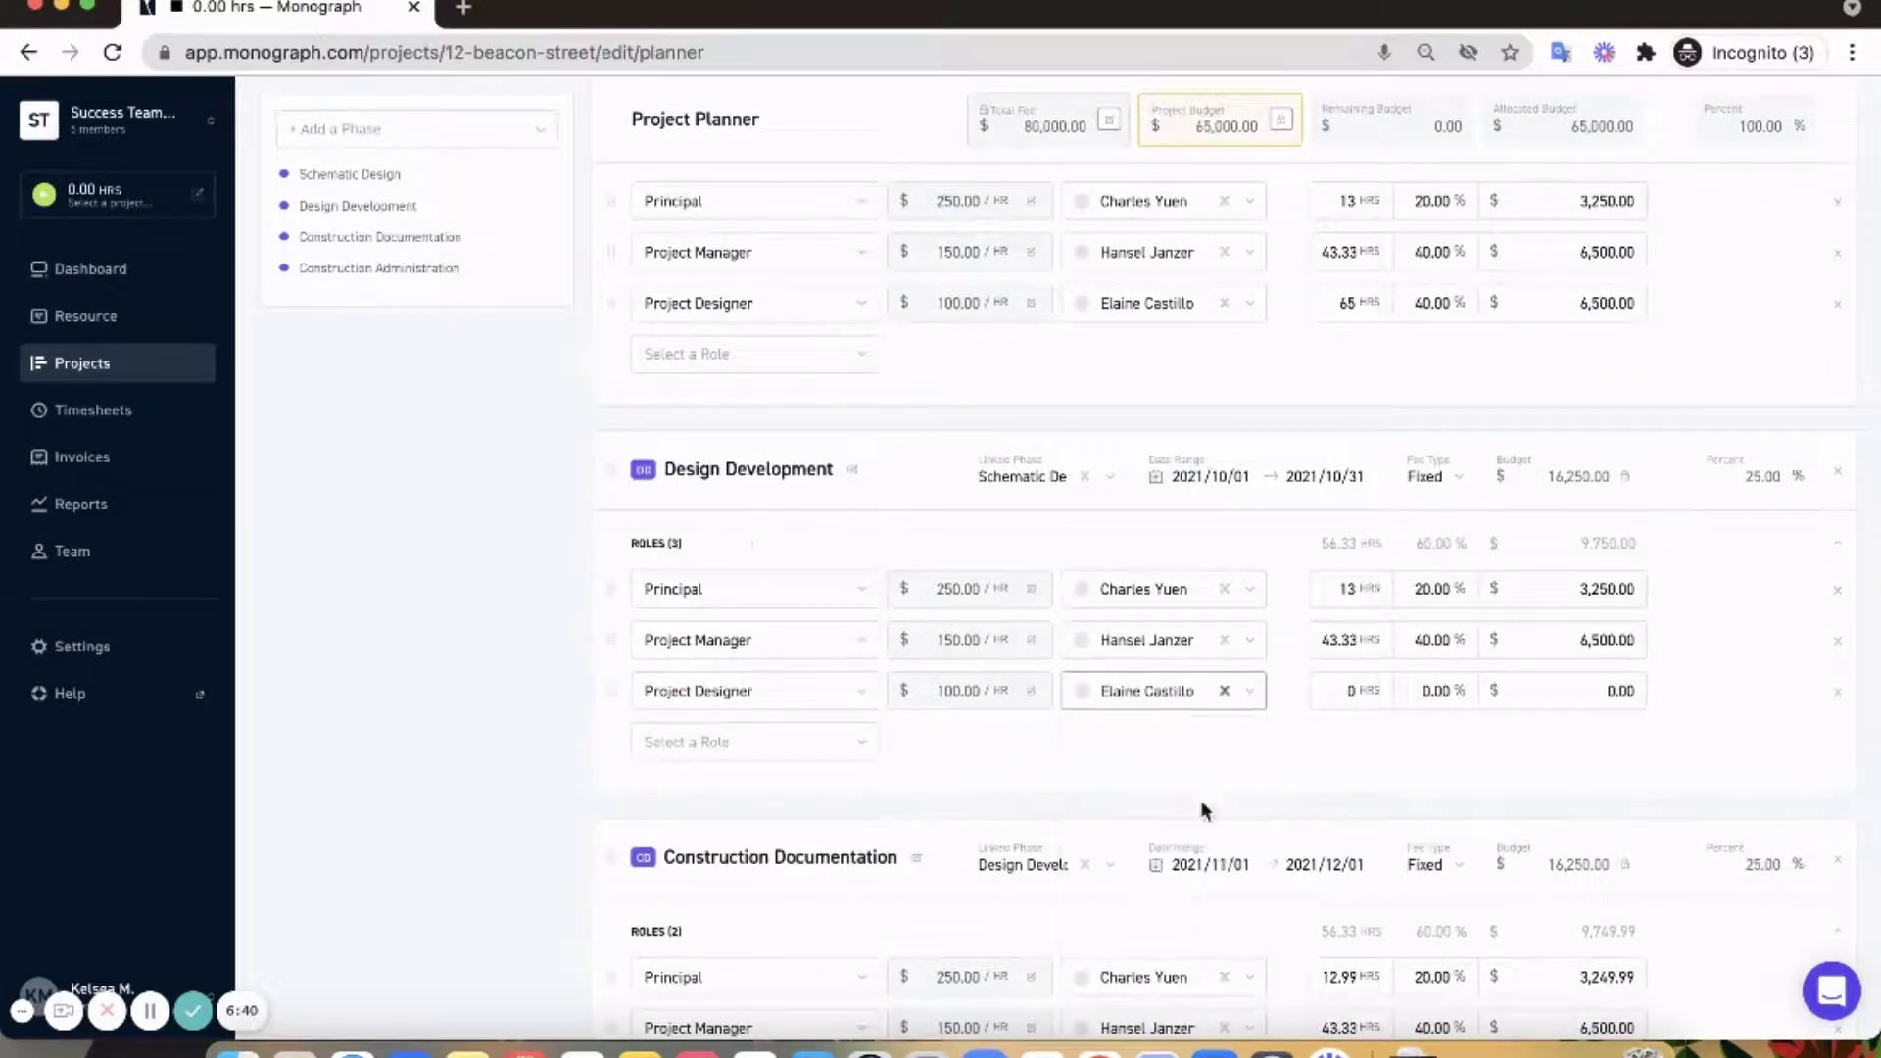
{"action": "left_click", "coordinate": [1447, 689]}
{"action": "type", "text": "40"}
{"action": "left_click", "coordinate": [1408, 725]}
{"action": "scroll", "coordinate": [1382, 723], "scroll_direction": "down", "scroll_amount": 2}
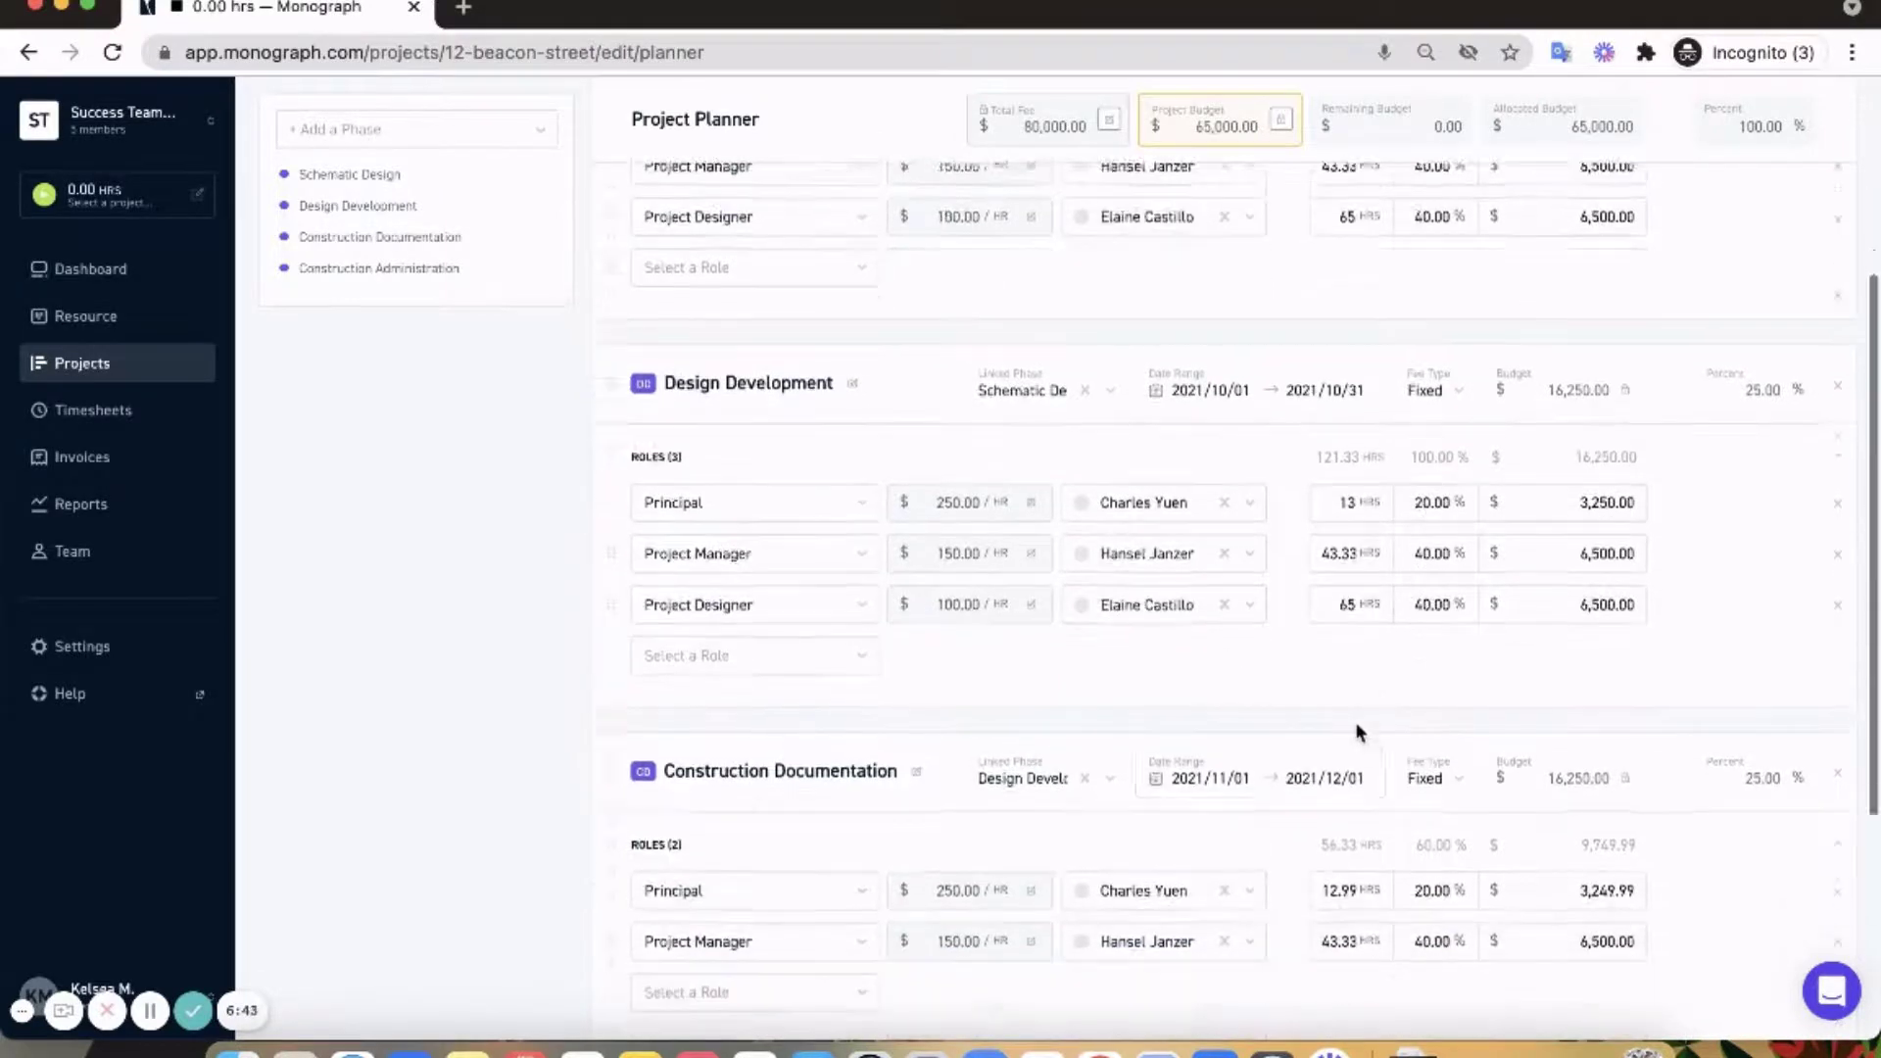
- Add a staffed Project Designer role at 40% to Construction Documentation
{"action": "left_click", "coordinate": [832, 921]}
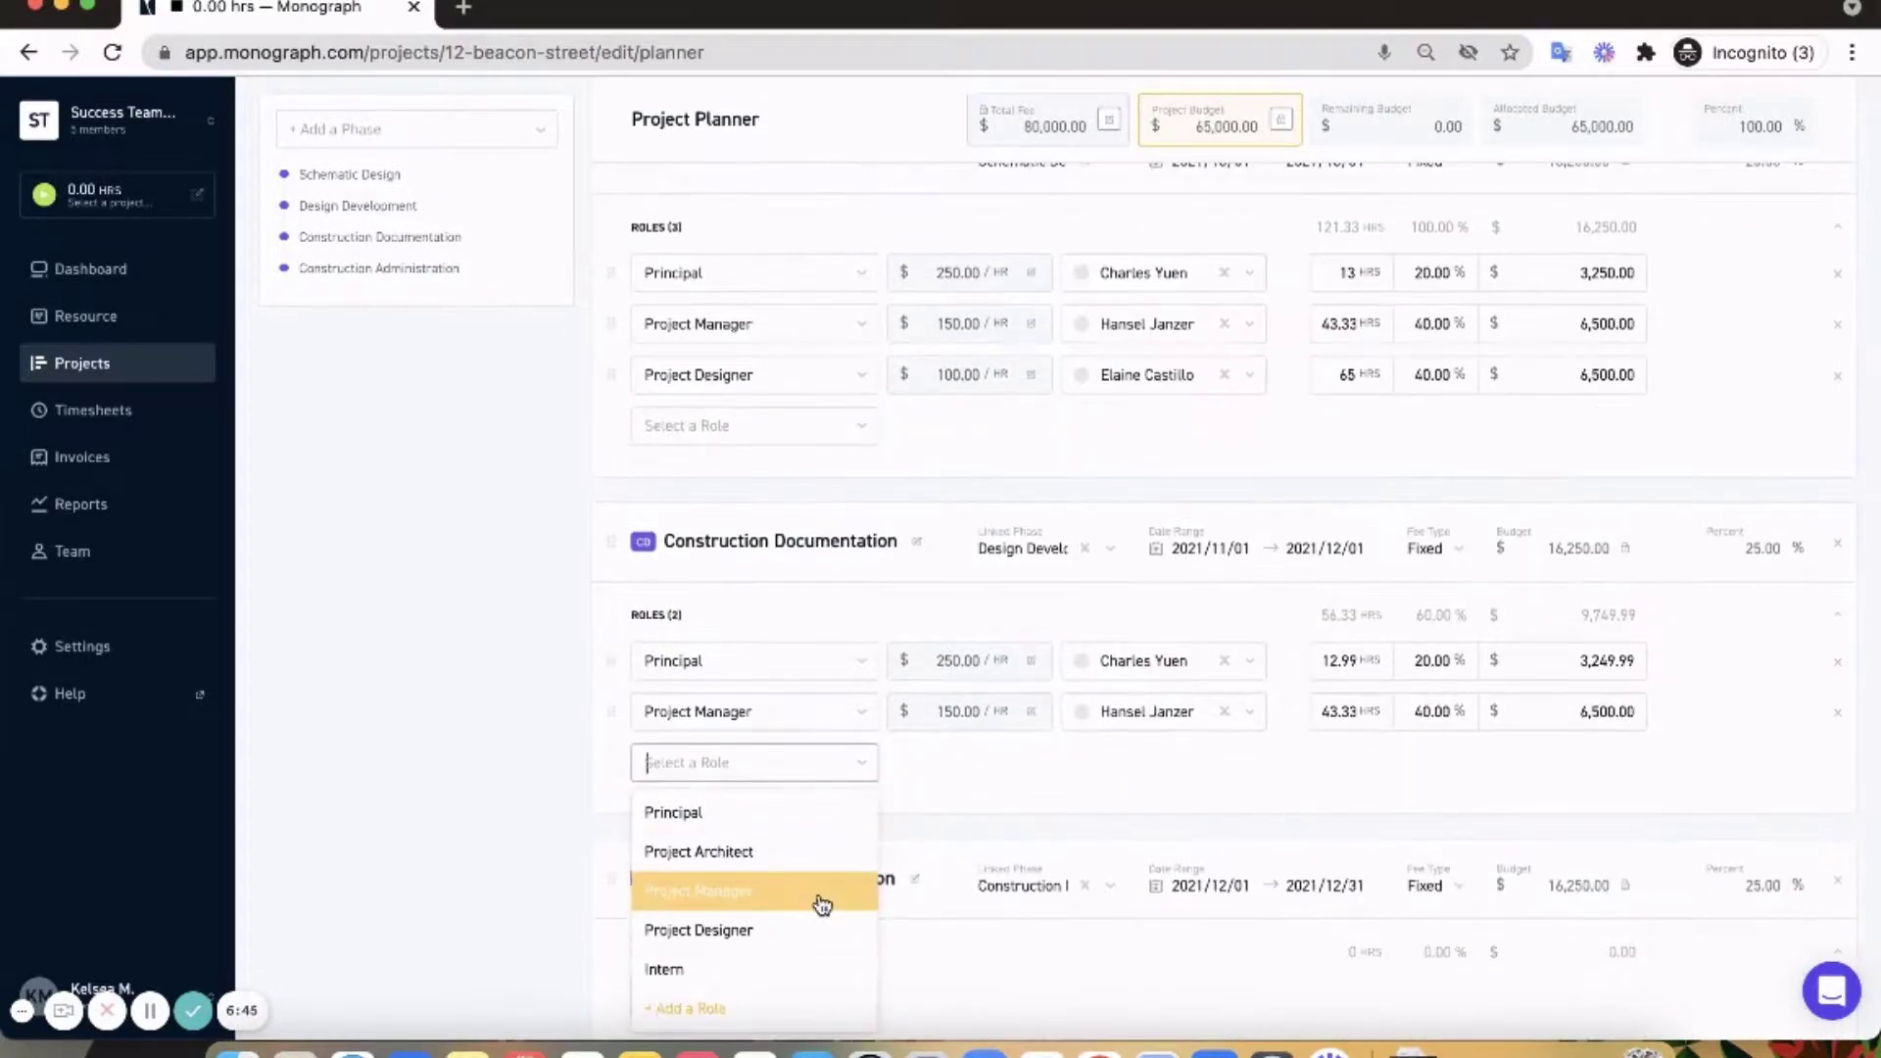
{"action": "left_click", "coordinate": [803, 931]}
{"action": "left_click", "coordinate": [1170, 768]}
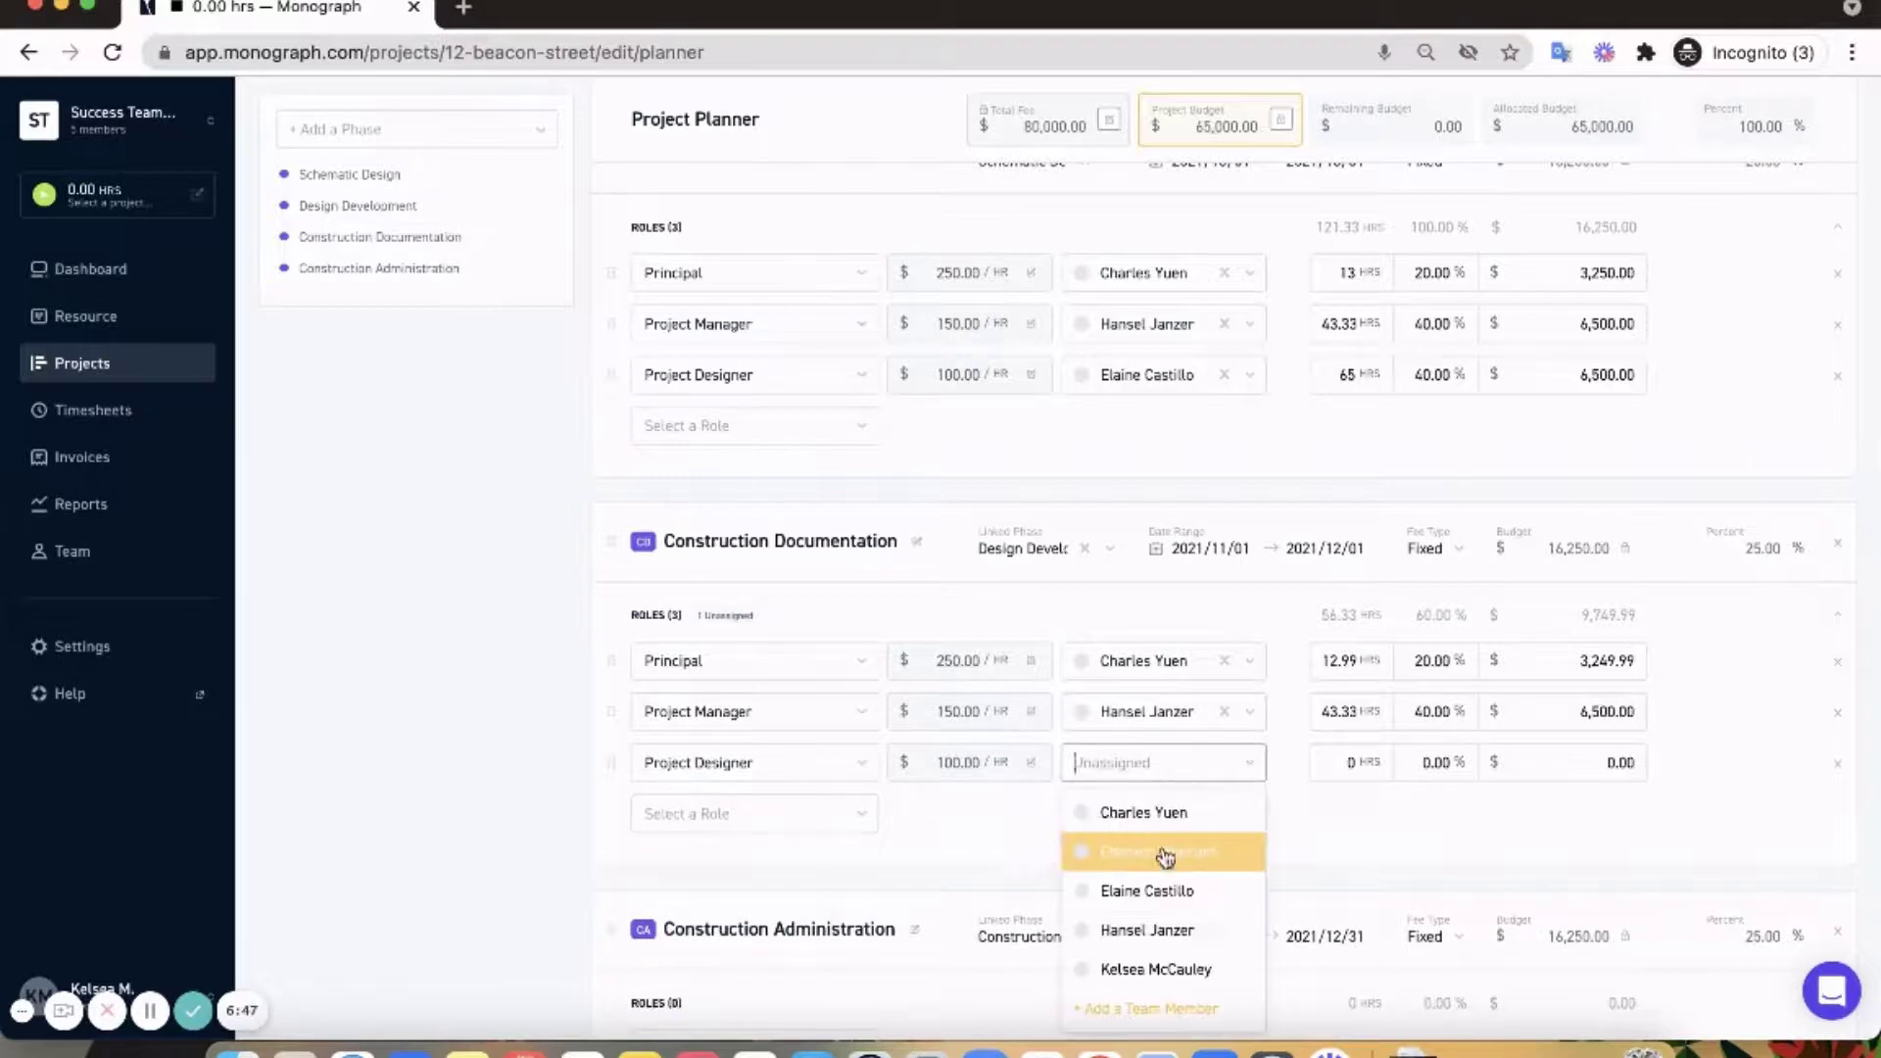
{"action": "left_click", "coordinate": [1155, 891]}
{"action": "left_click", "coordinate": [1430, 764]}
{"action": "type", "text": "50"}
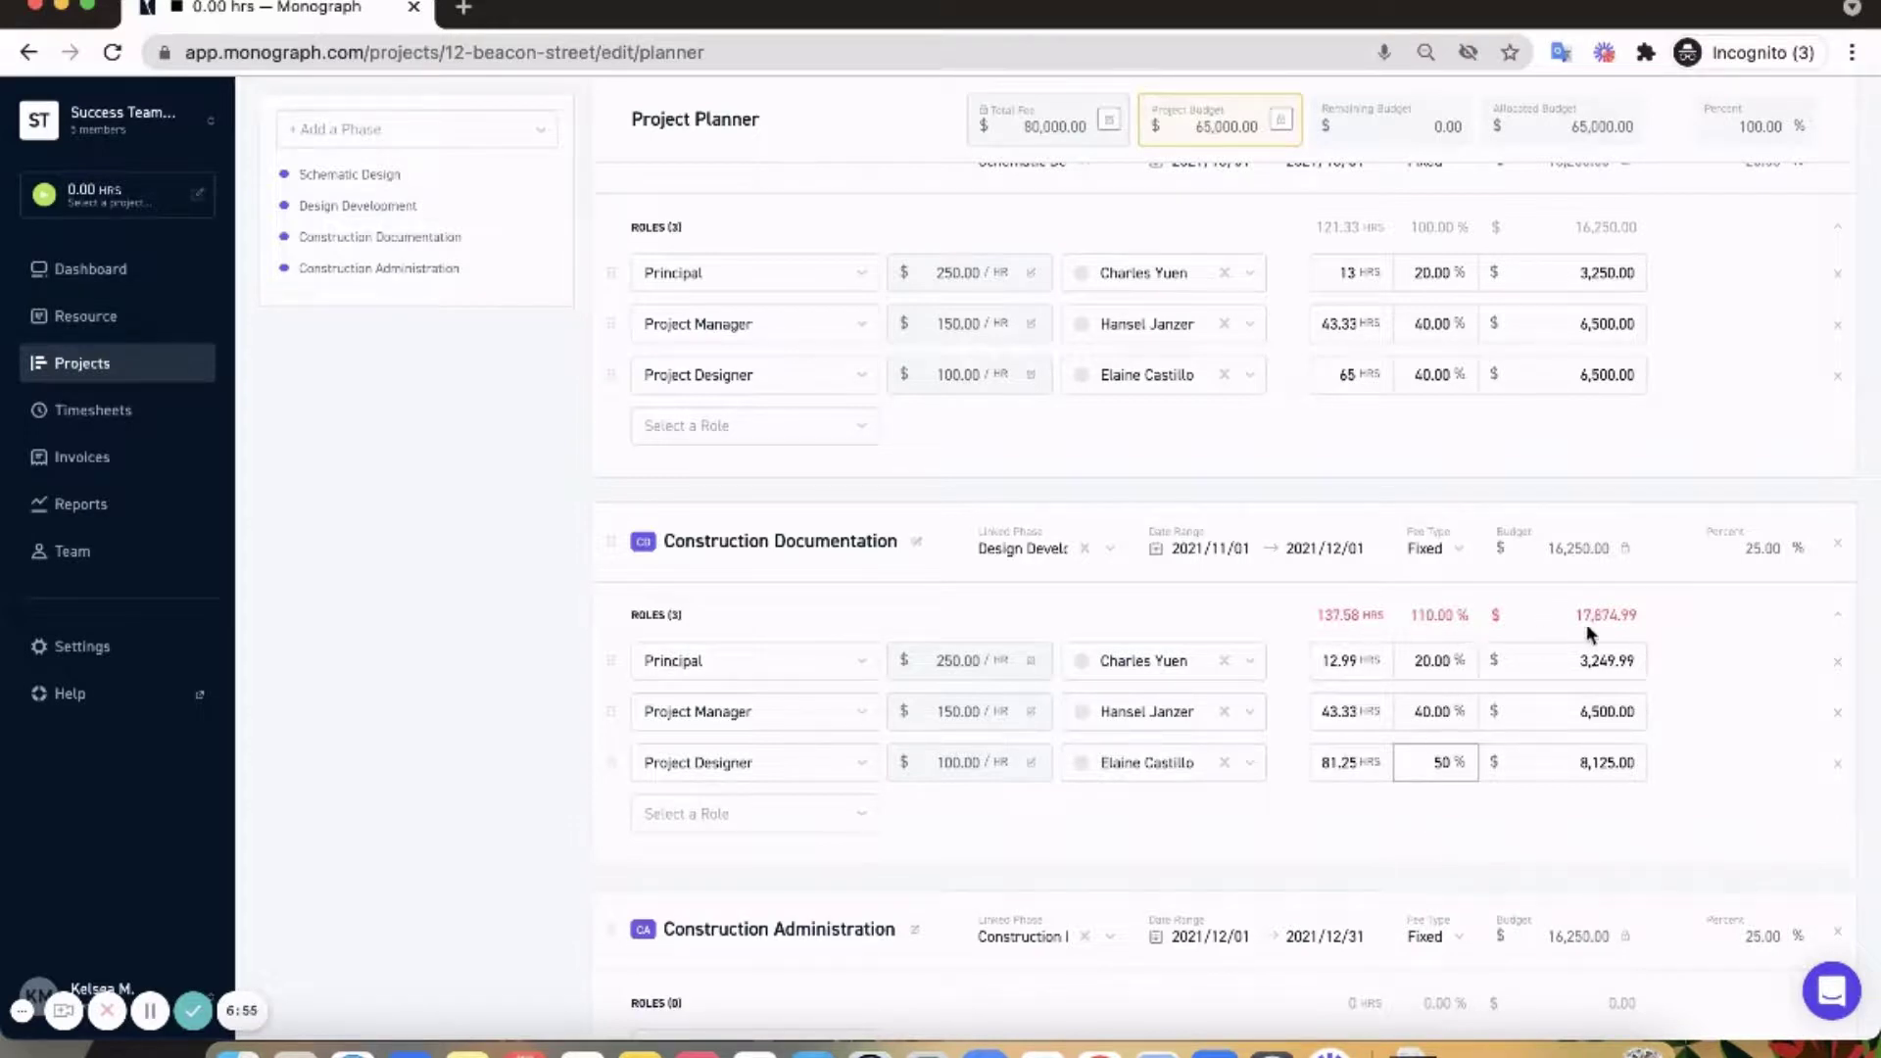
{"action": "left_click", "coordinate": [1411, 761]}
{"action": "type", "text": "40"}
{"action": "left_click", "coordinate": [1293, 827]}
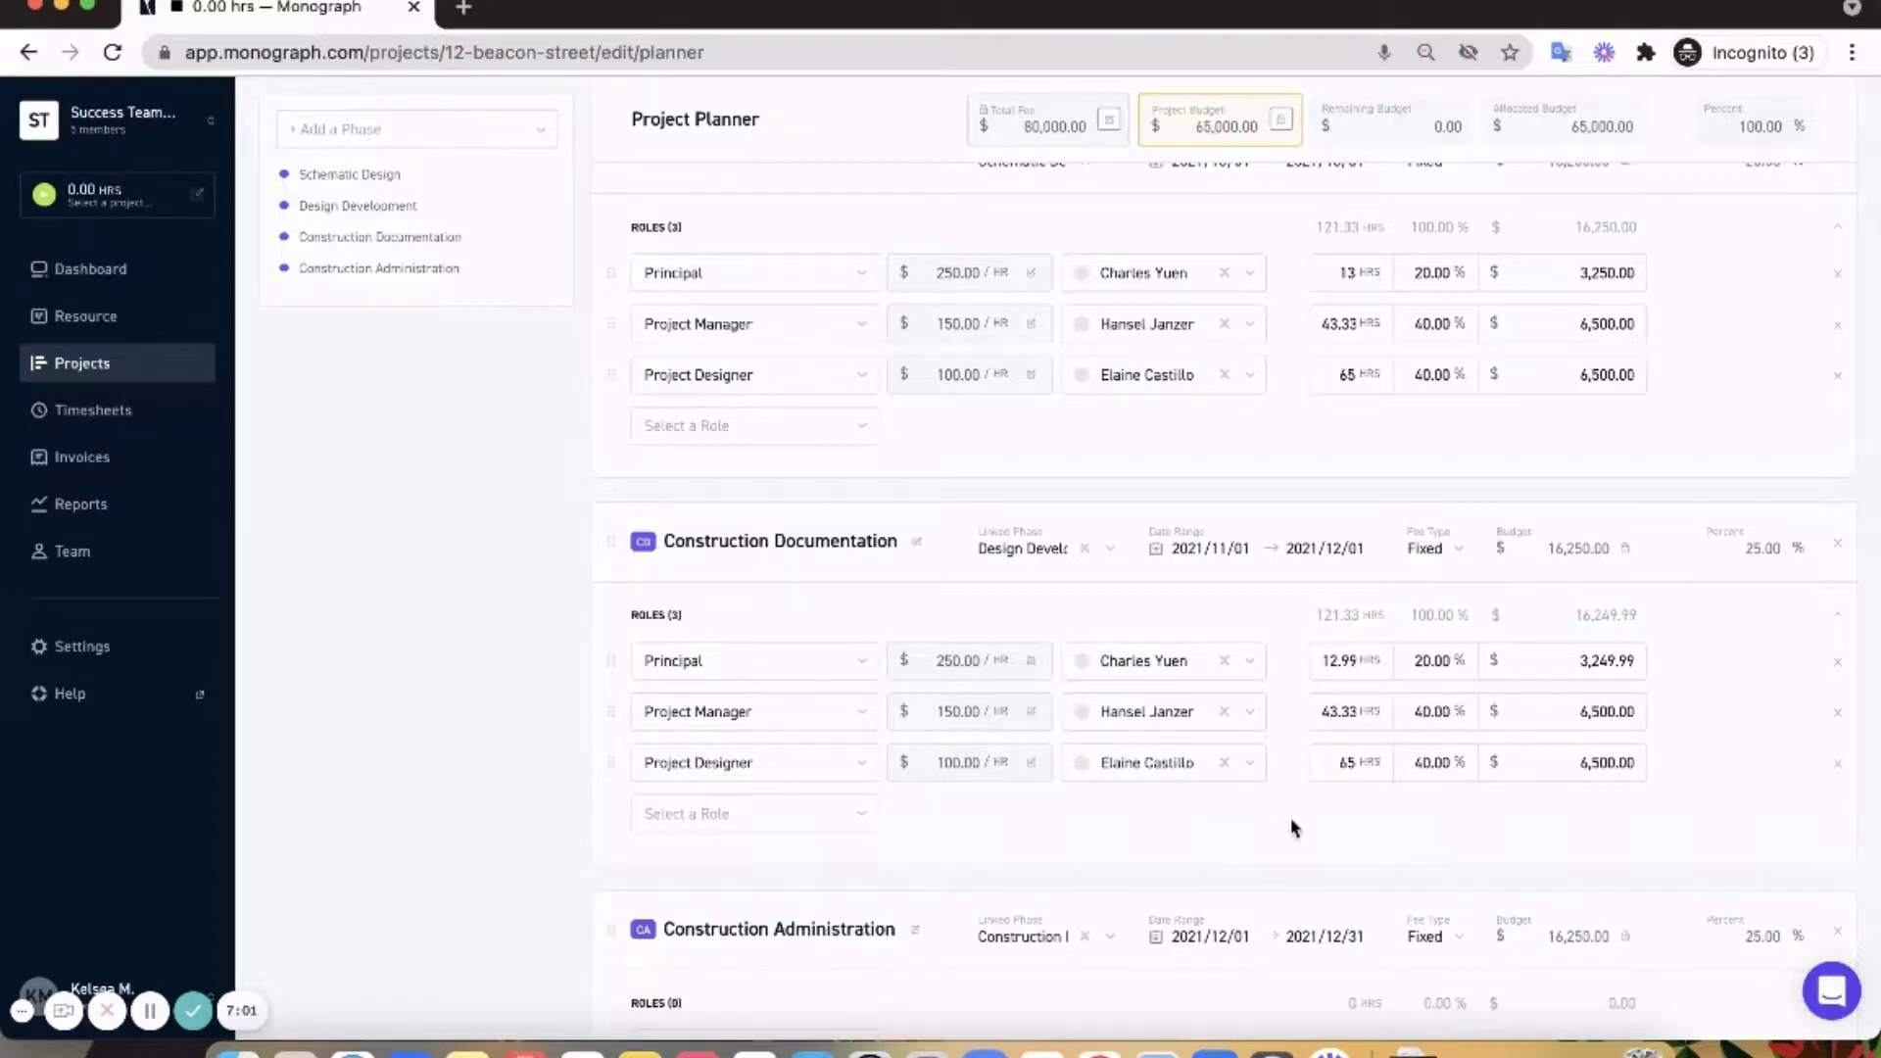
{"action": "scroll", "coordinate": [1294, 828], "scroll_direction": "down", "scroll_amount": 2}
- Add a staffed Project Manager role at 100% (16,250.00) to Construction Administration
{"action": "left_click", "coordinate": [790, 839]}
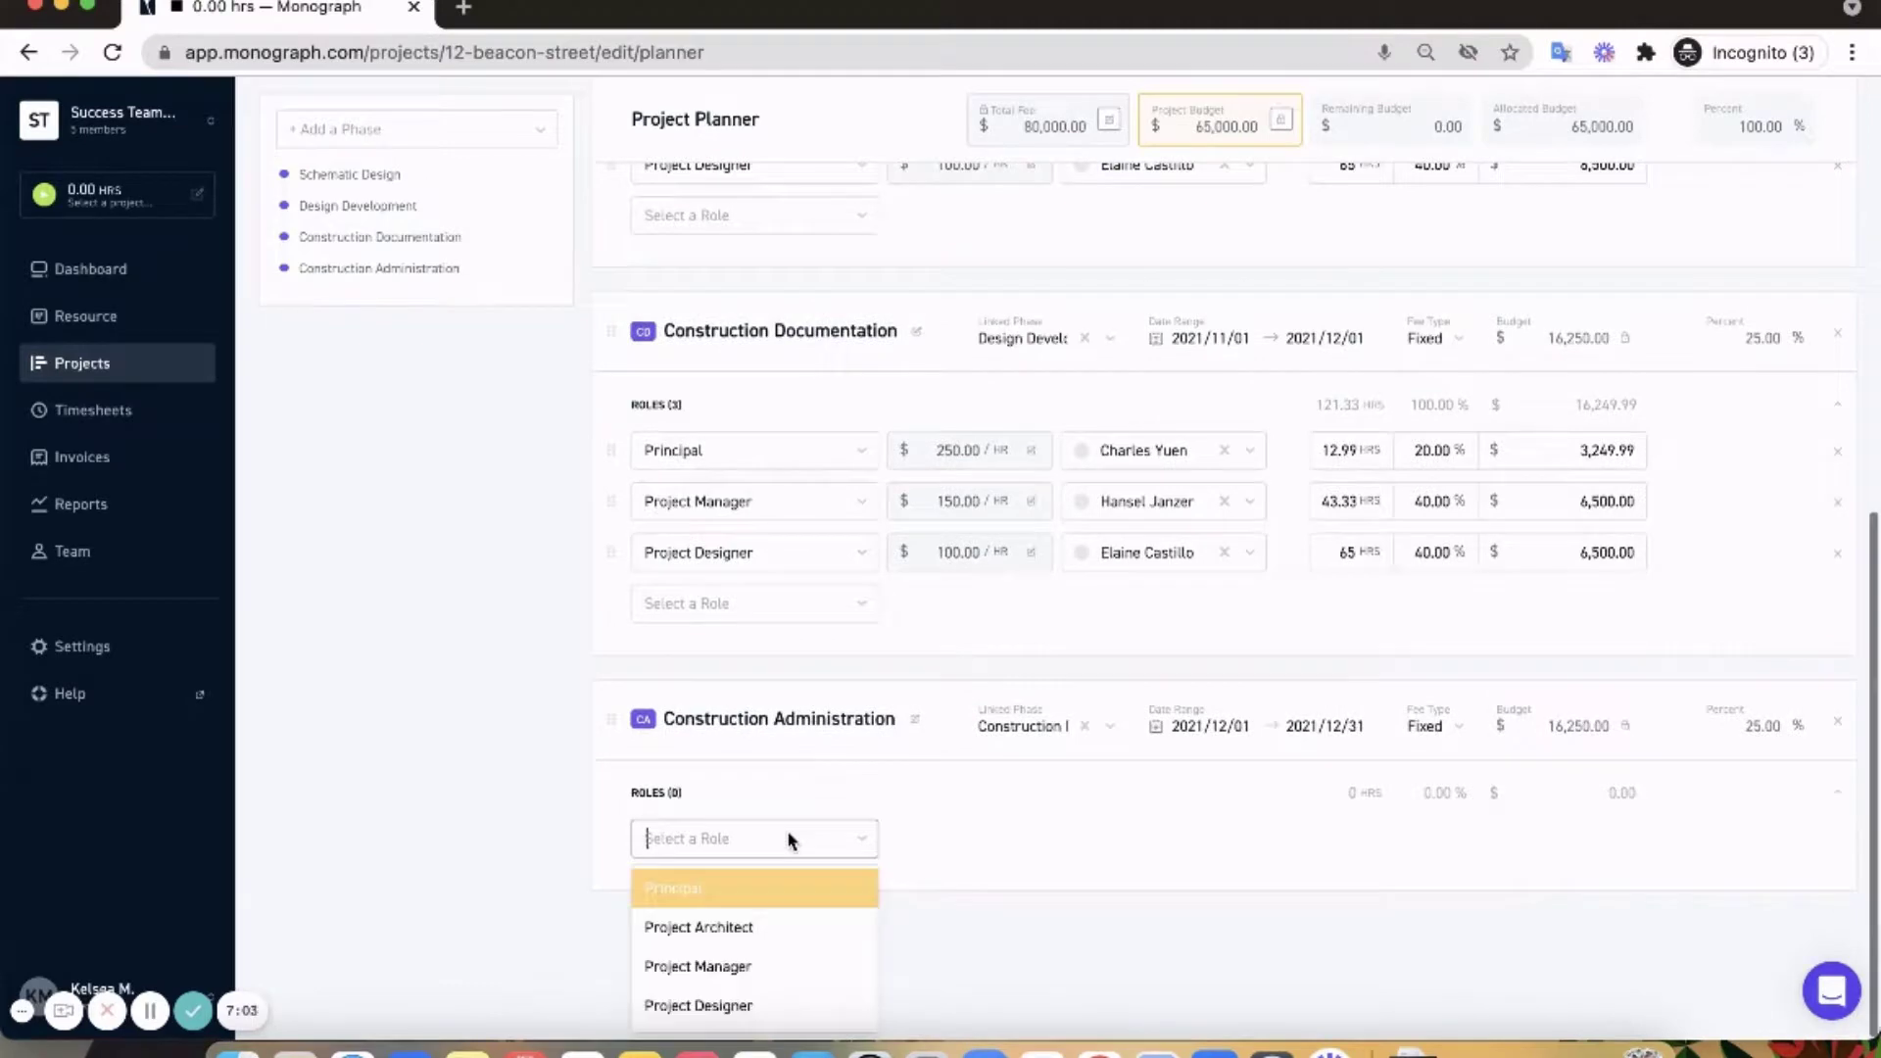
{"action": "left_click", "coordinate": [761, 967]}
{"action": "left_click", "coordinate": [1136, 838]}
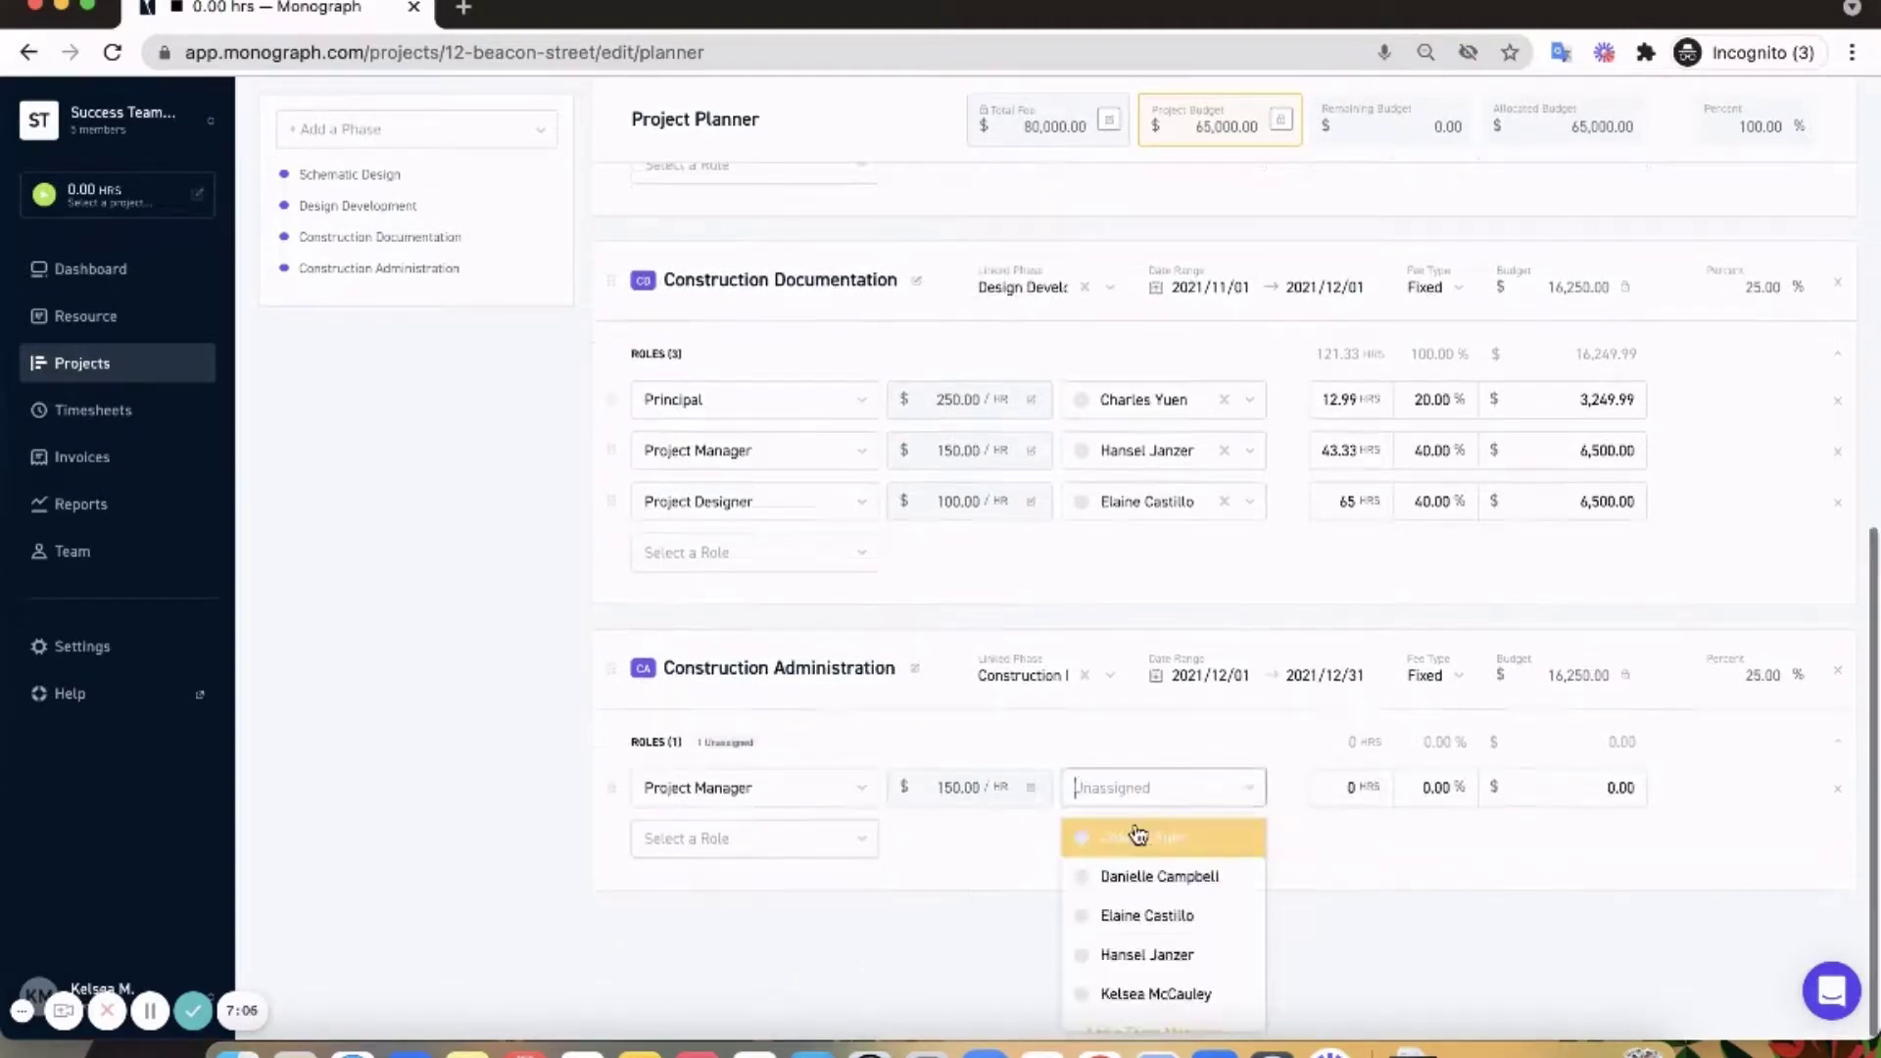
{"action": "left_click", "coordinate": [1137, 956]}
{"action": "left_click", "coordinate": [1415, 787]}
{"action": "type", "text": "100"}
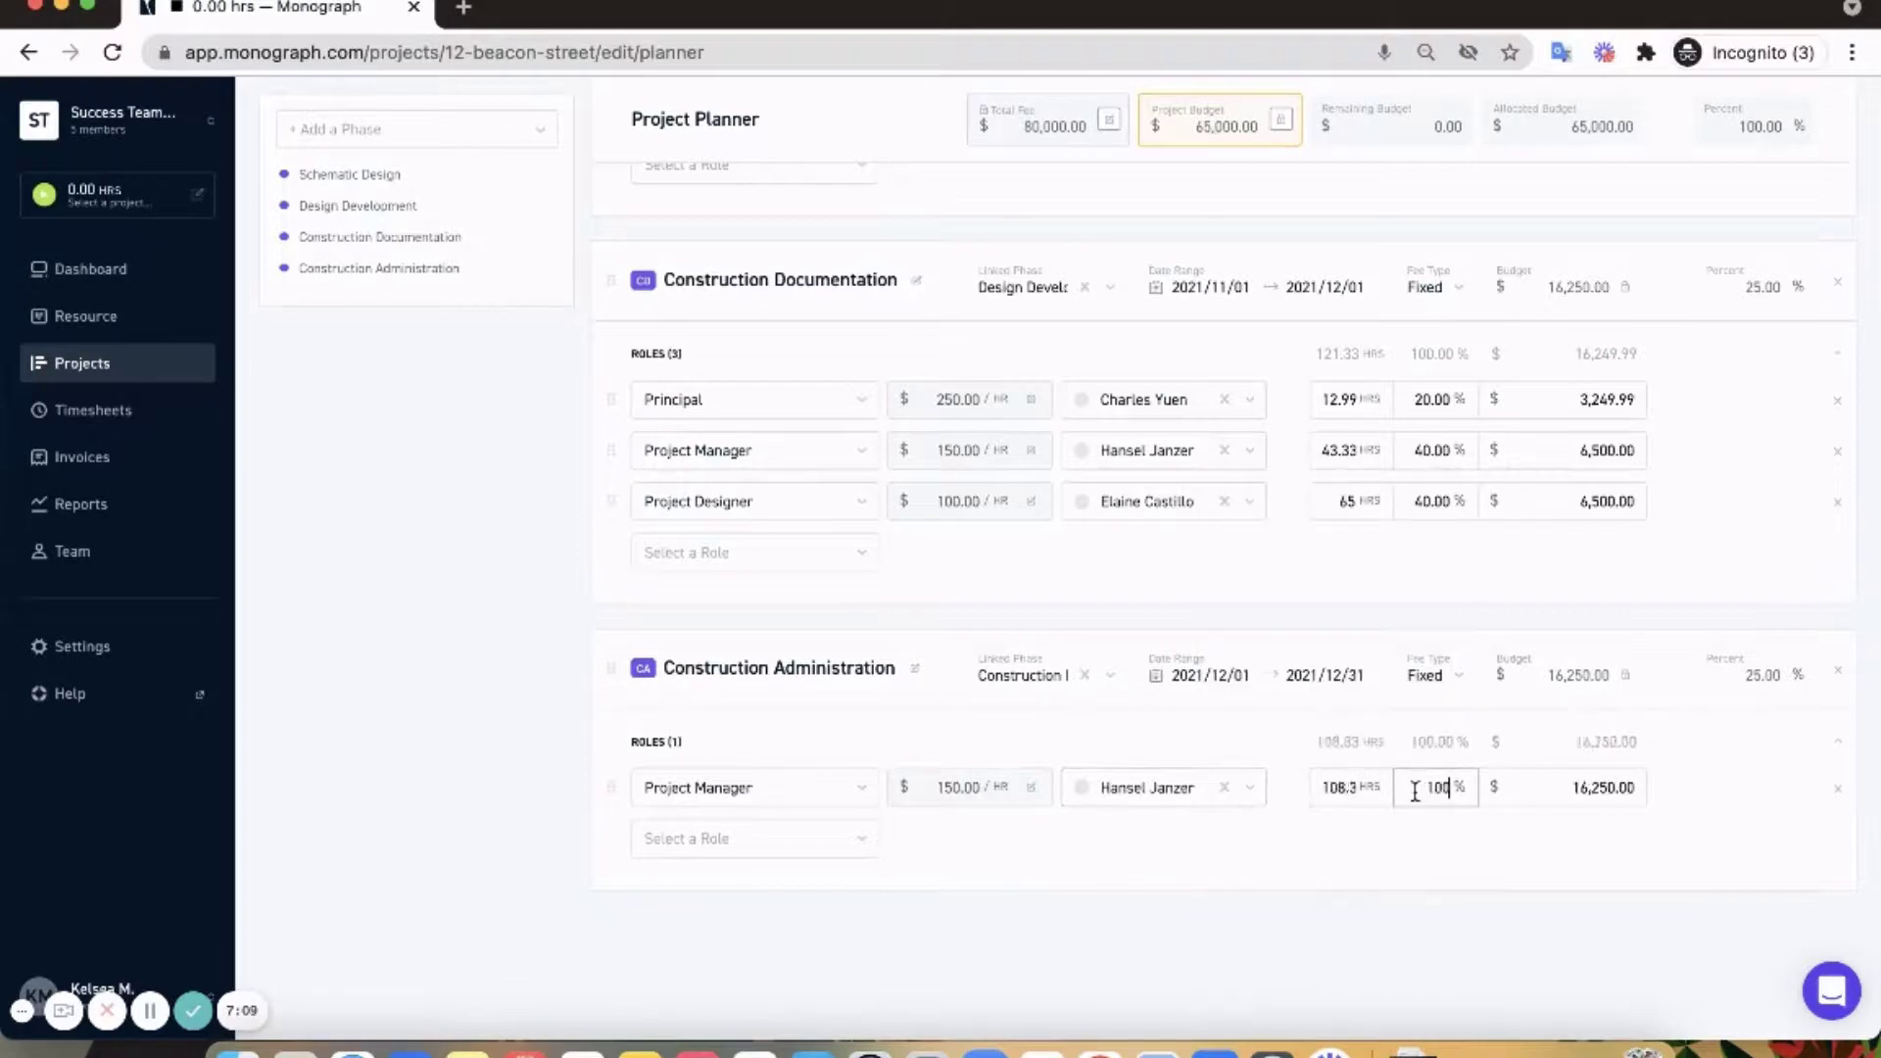
{"action": "left_click", "coordinate": [1387, 880]}
{"action": "scroll", "coordinate": [1398, 849], "scroll_direction": "up", "scroll_amount": 15}
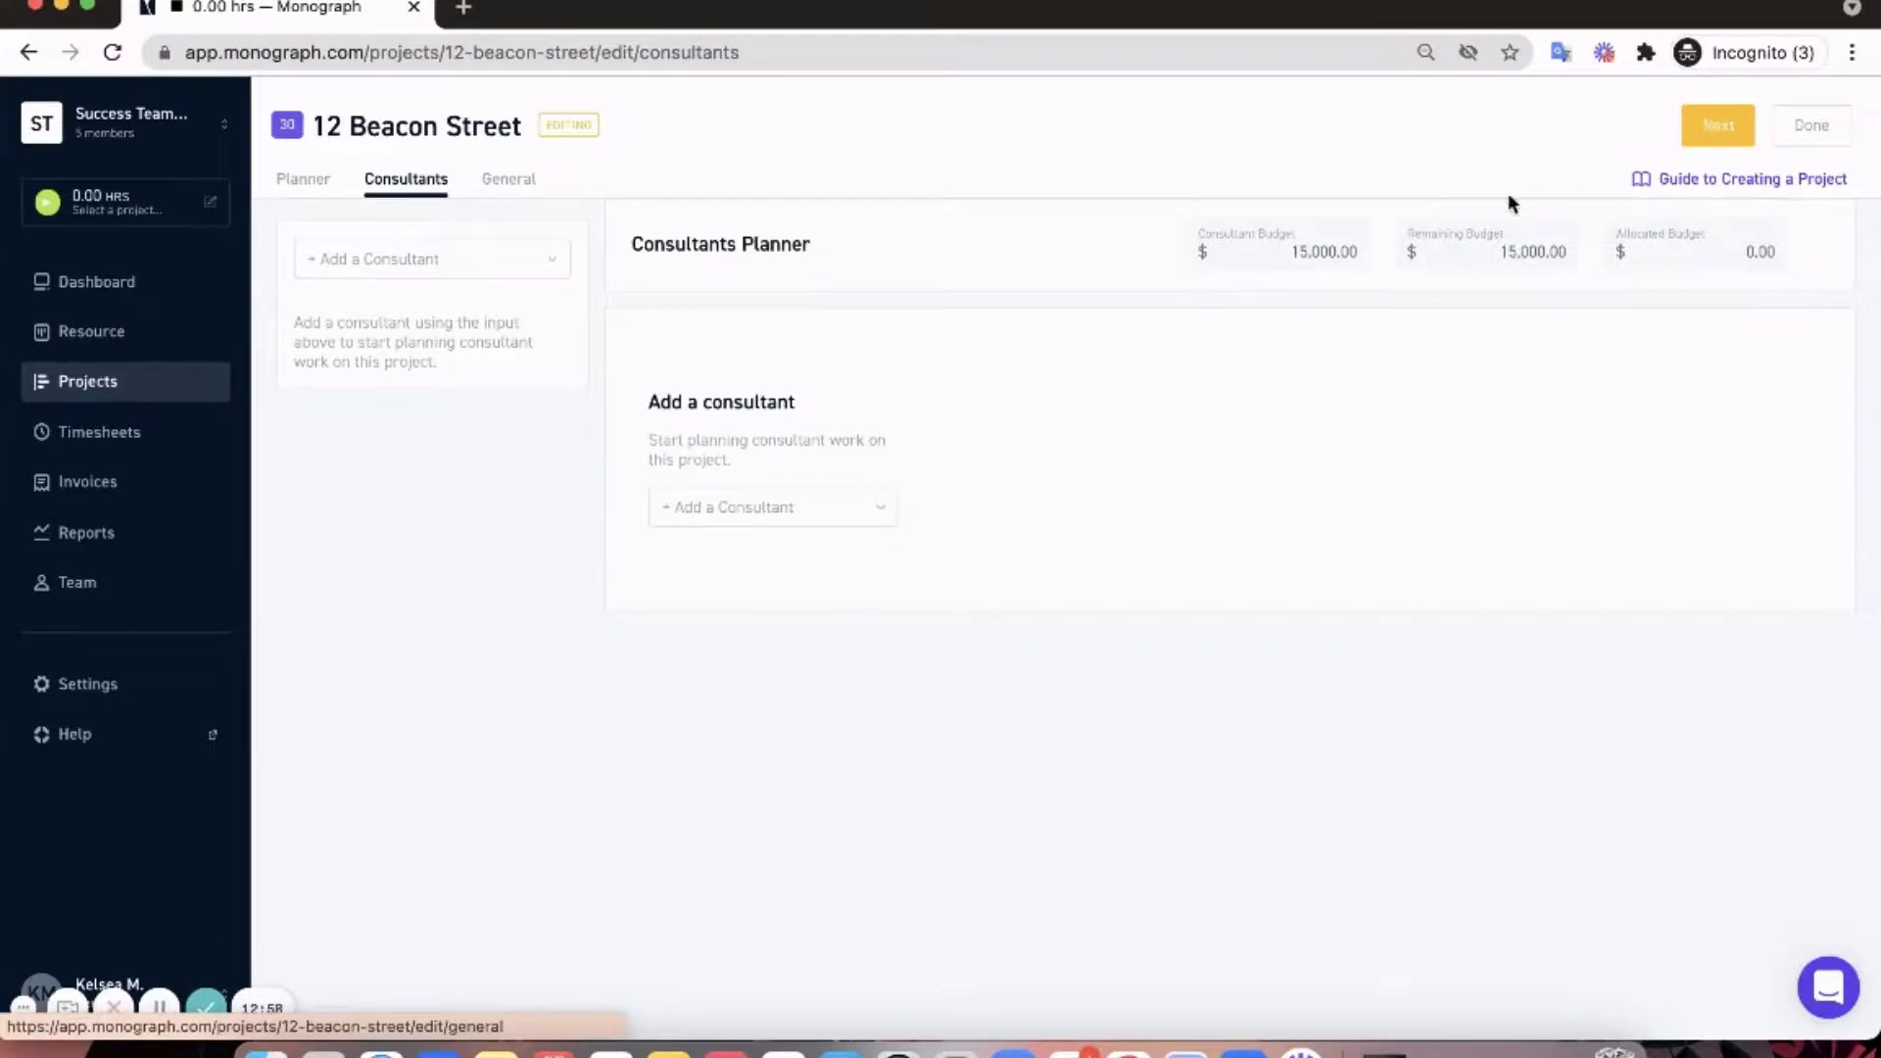
- Add a Civil Engineer consultant with a 15,000 budget and continue to General settings
{"action": "left_click", "coordinate": [725, 499]}
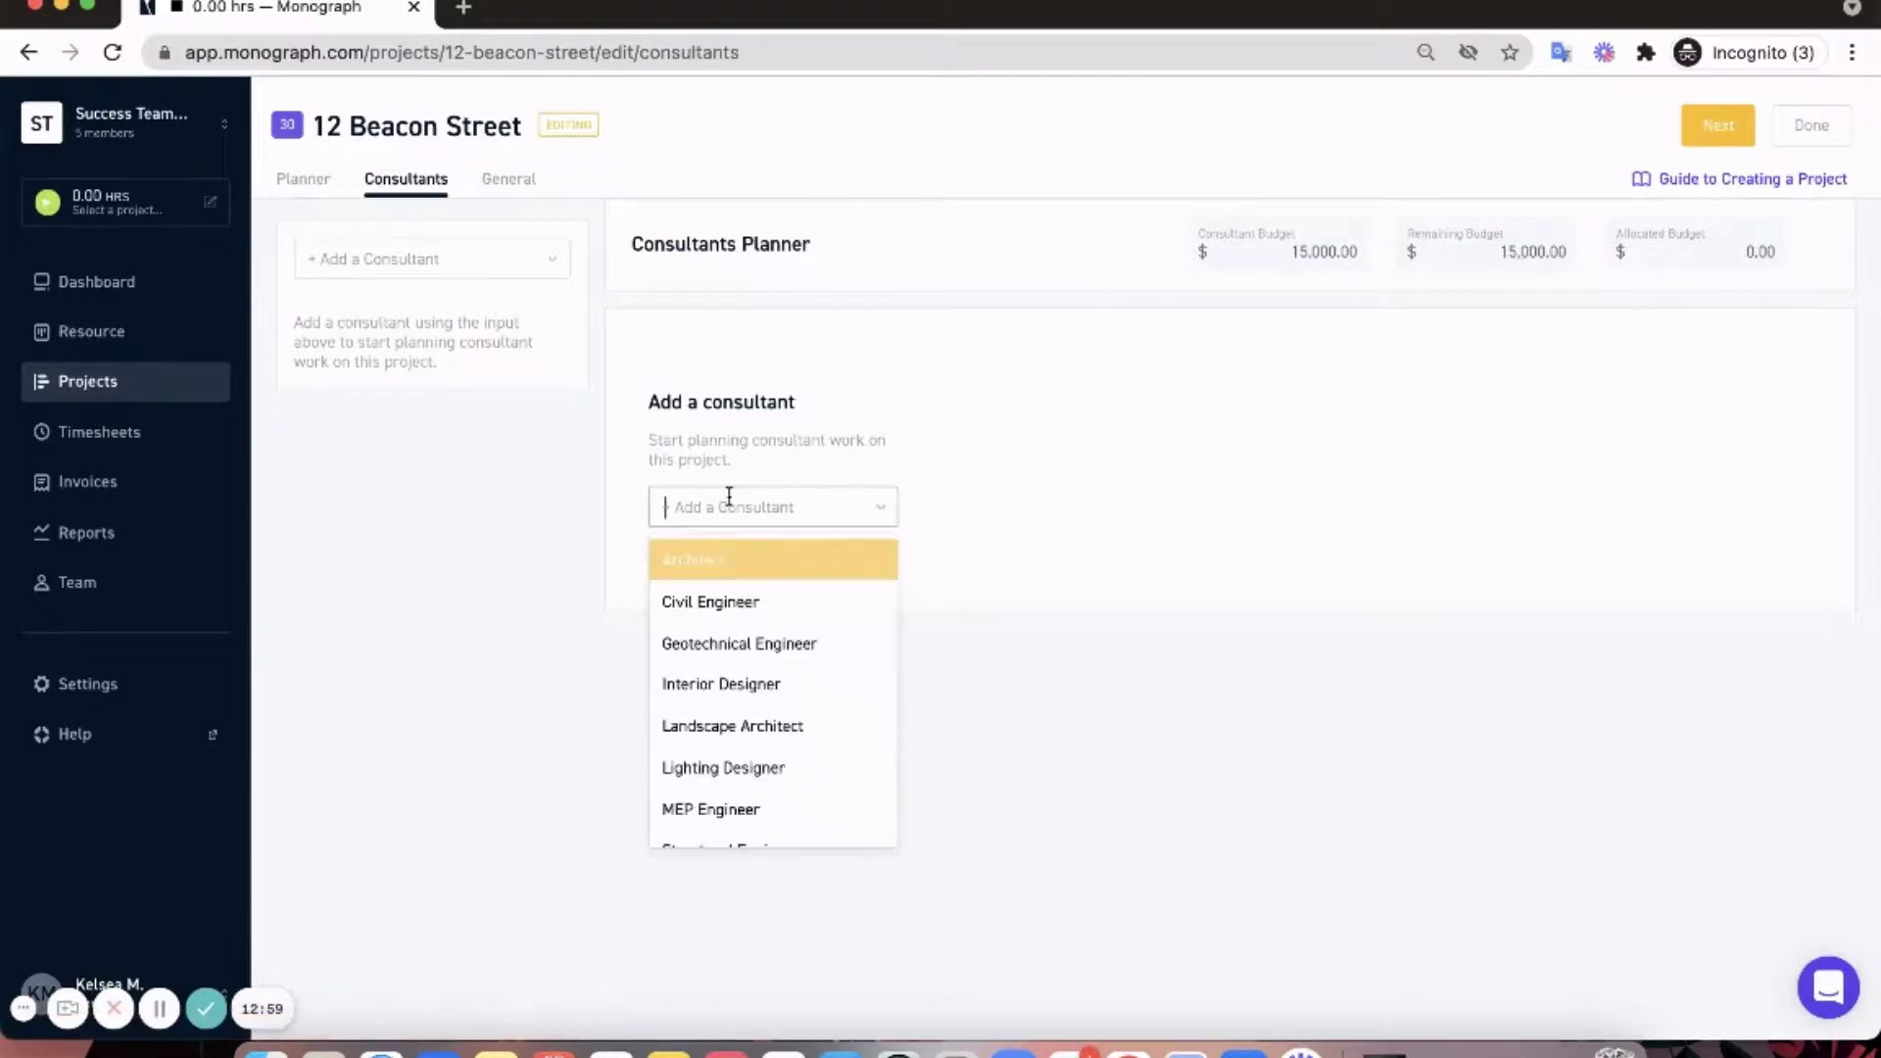
{"action": "left_click", "coordinate": [740, 602]}
{"action": "left_click", "coordinate": [1713, 348]}
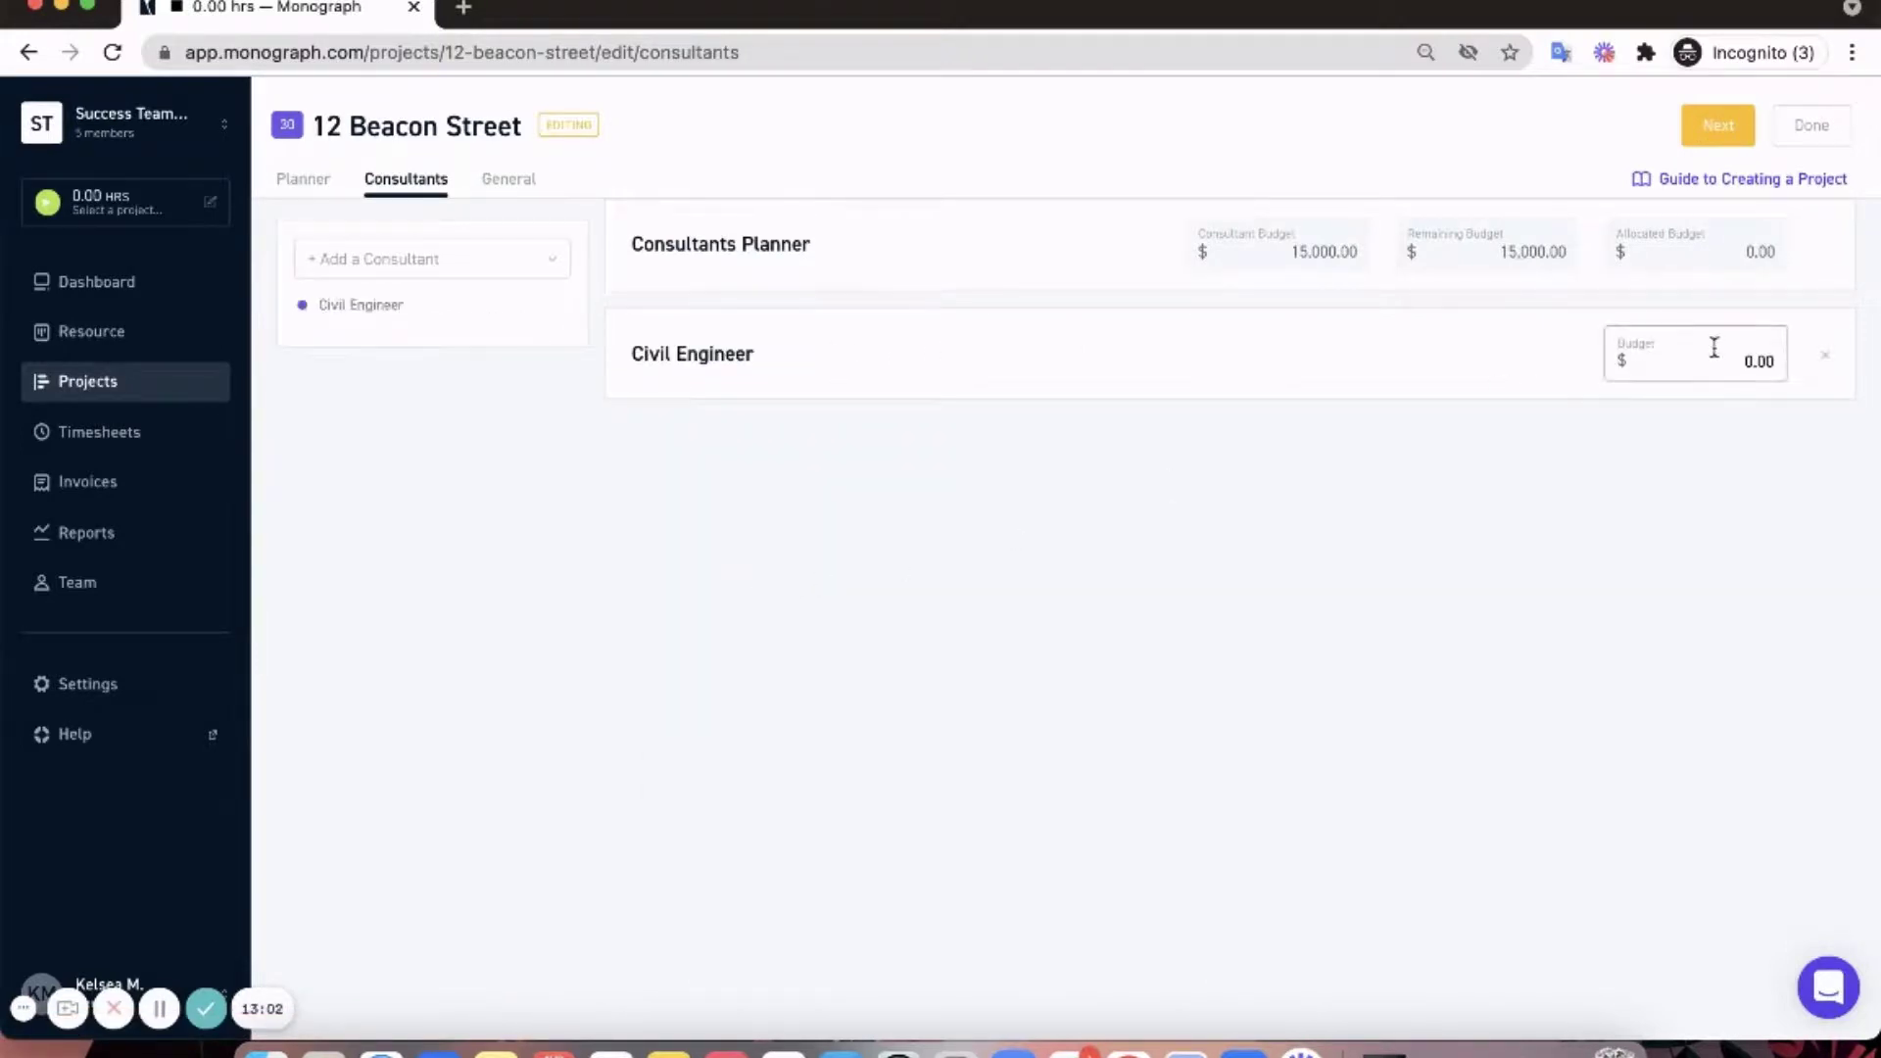
{"action": "type", "text": "15000"}
{"action": "left_click", "coordinate": [1732, 137]}
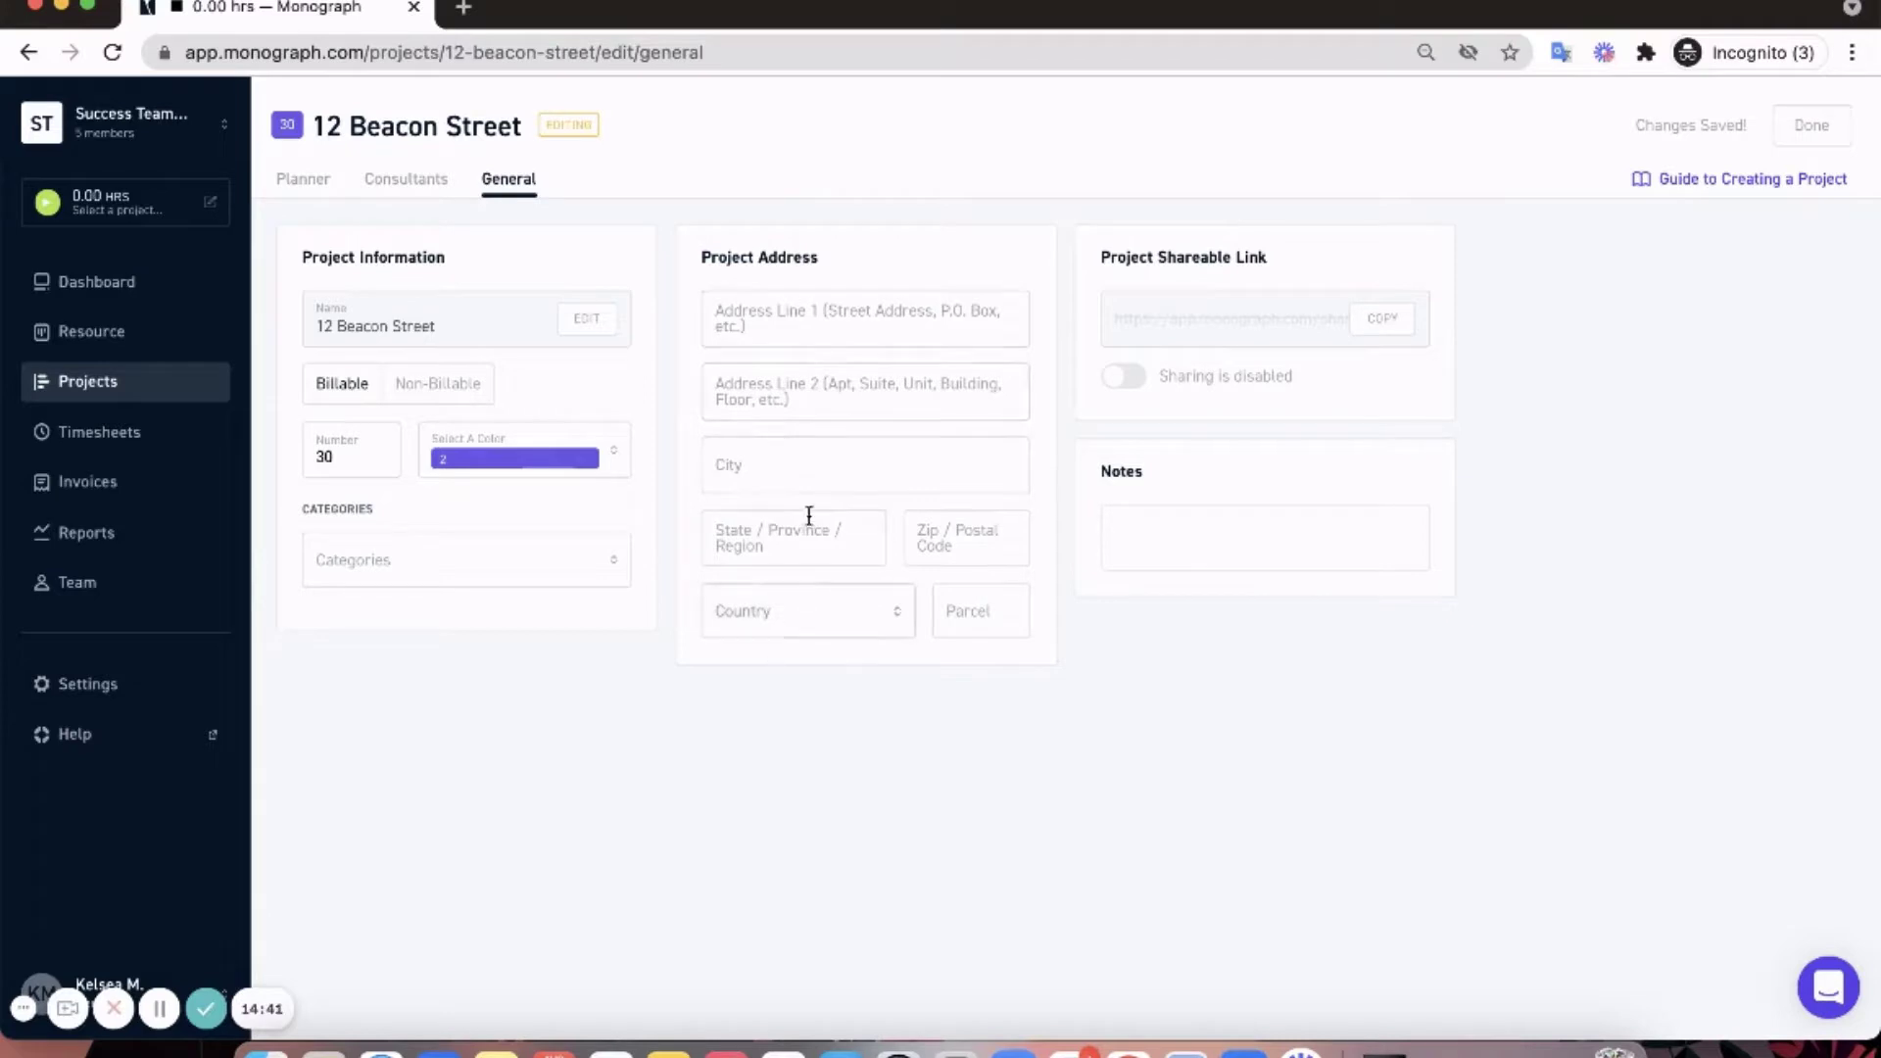
- Tag the project Residential, paste the note 'Pending the final schedule from client', then view the overview Gantt
{"action": "left_click", "coordinate": [491, 575]}
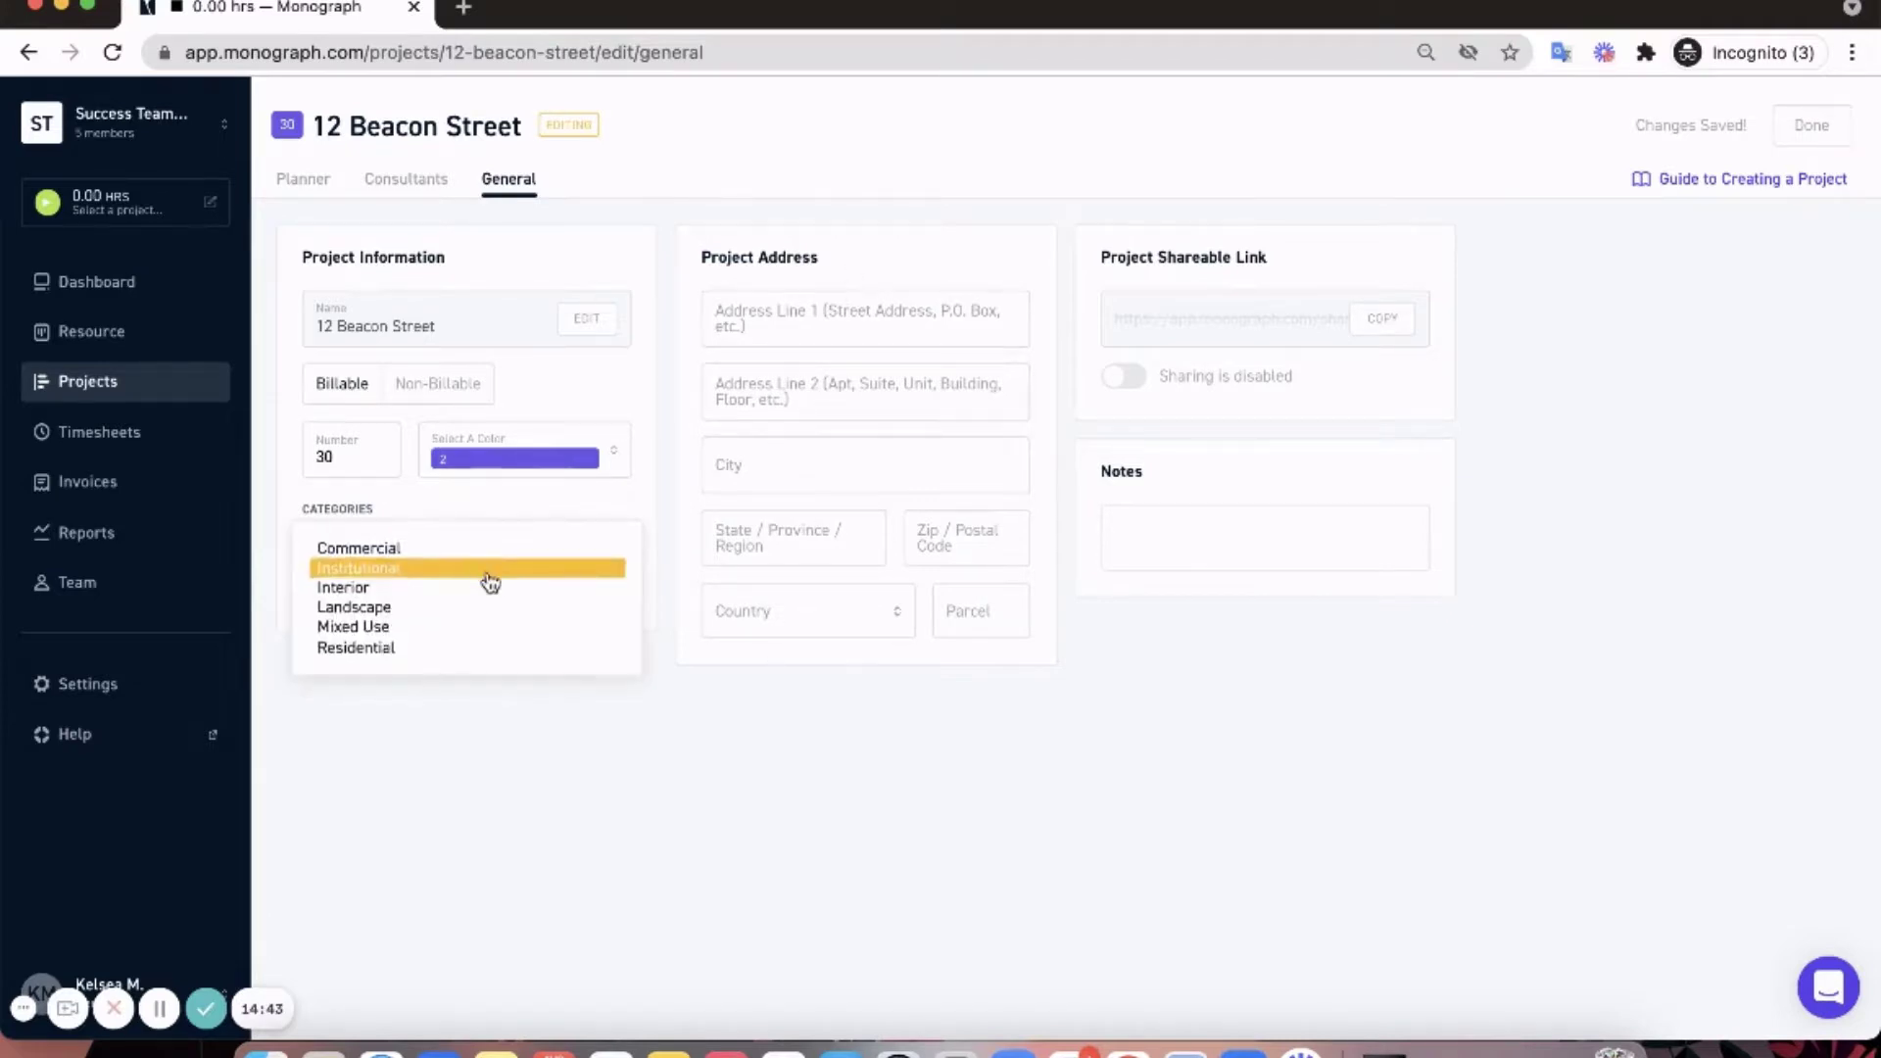
{"action": "left_click", "coordinate": [450, 648]}
{"action": "left_click", "coordinate": [1160, 541]}
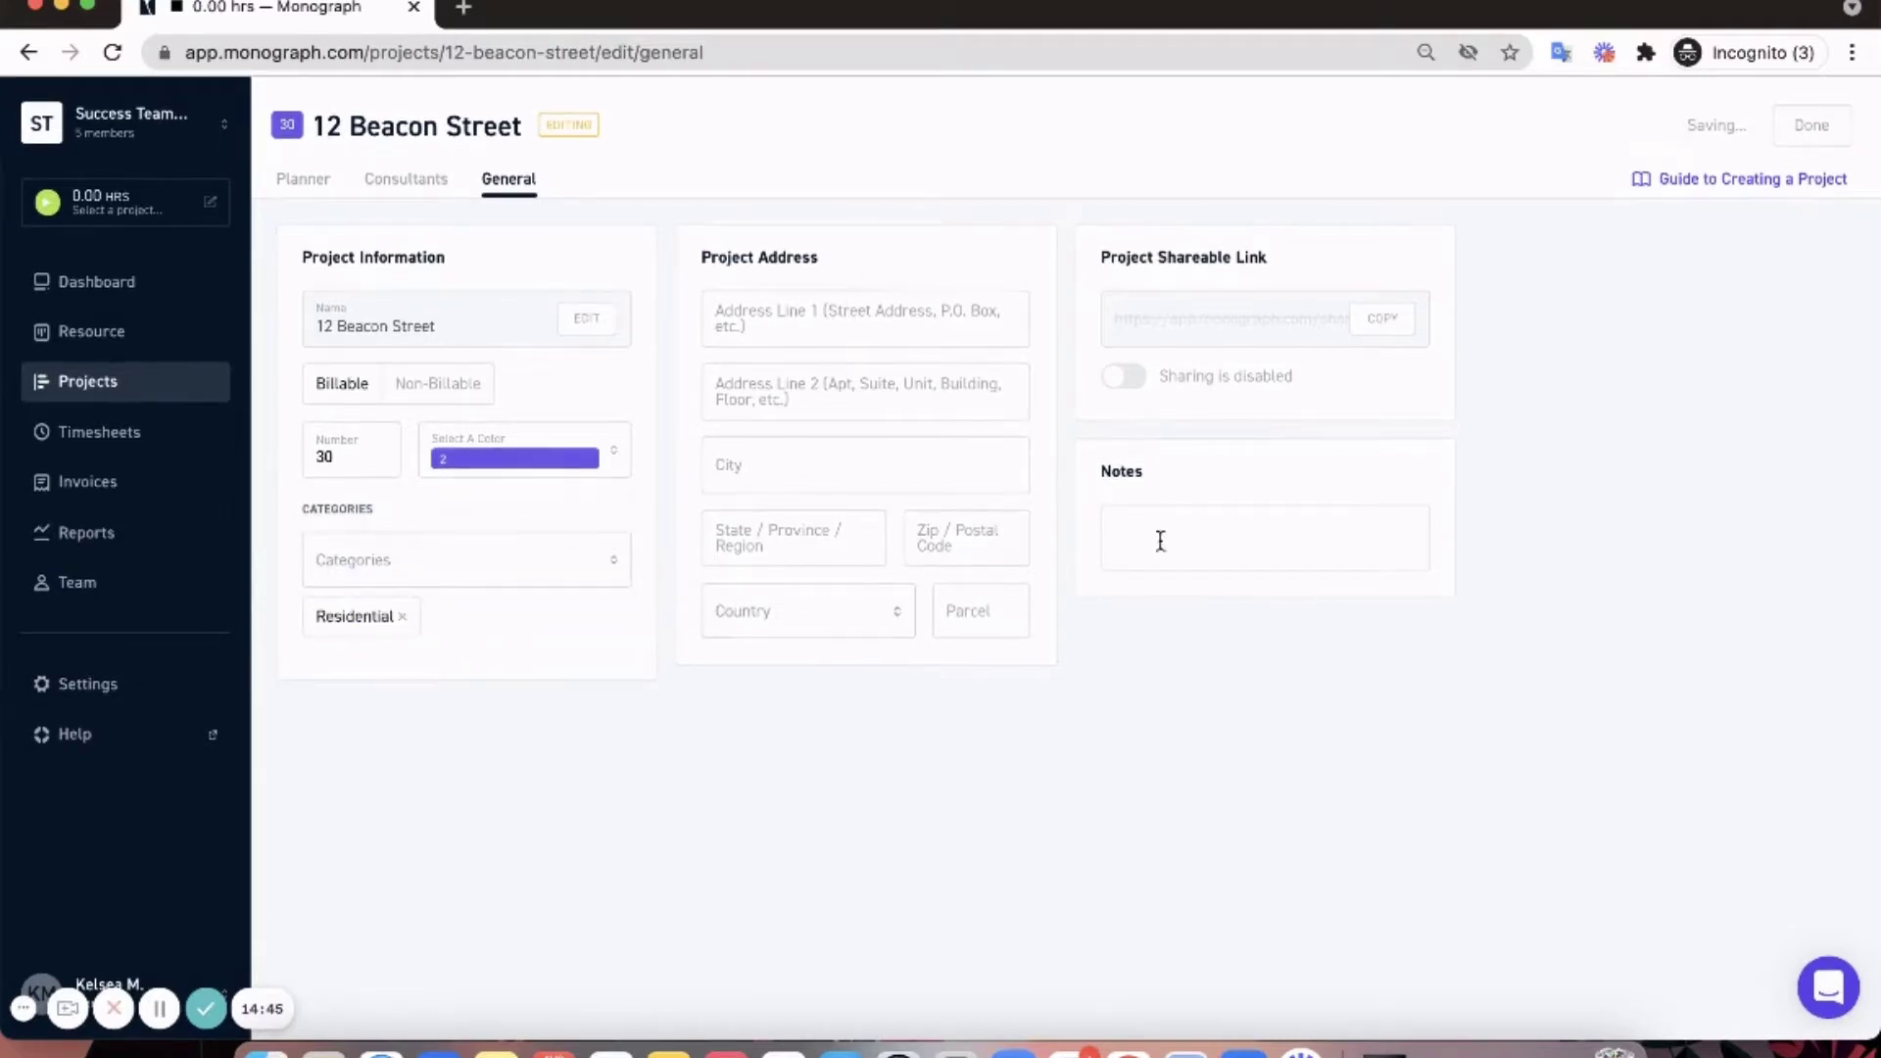
{"action": "type", "text": "Pending the final schedule from client"}
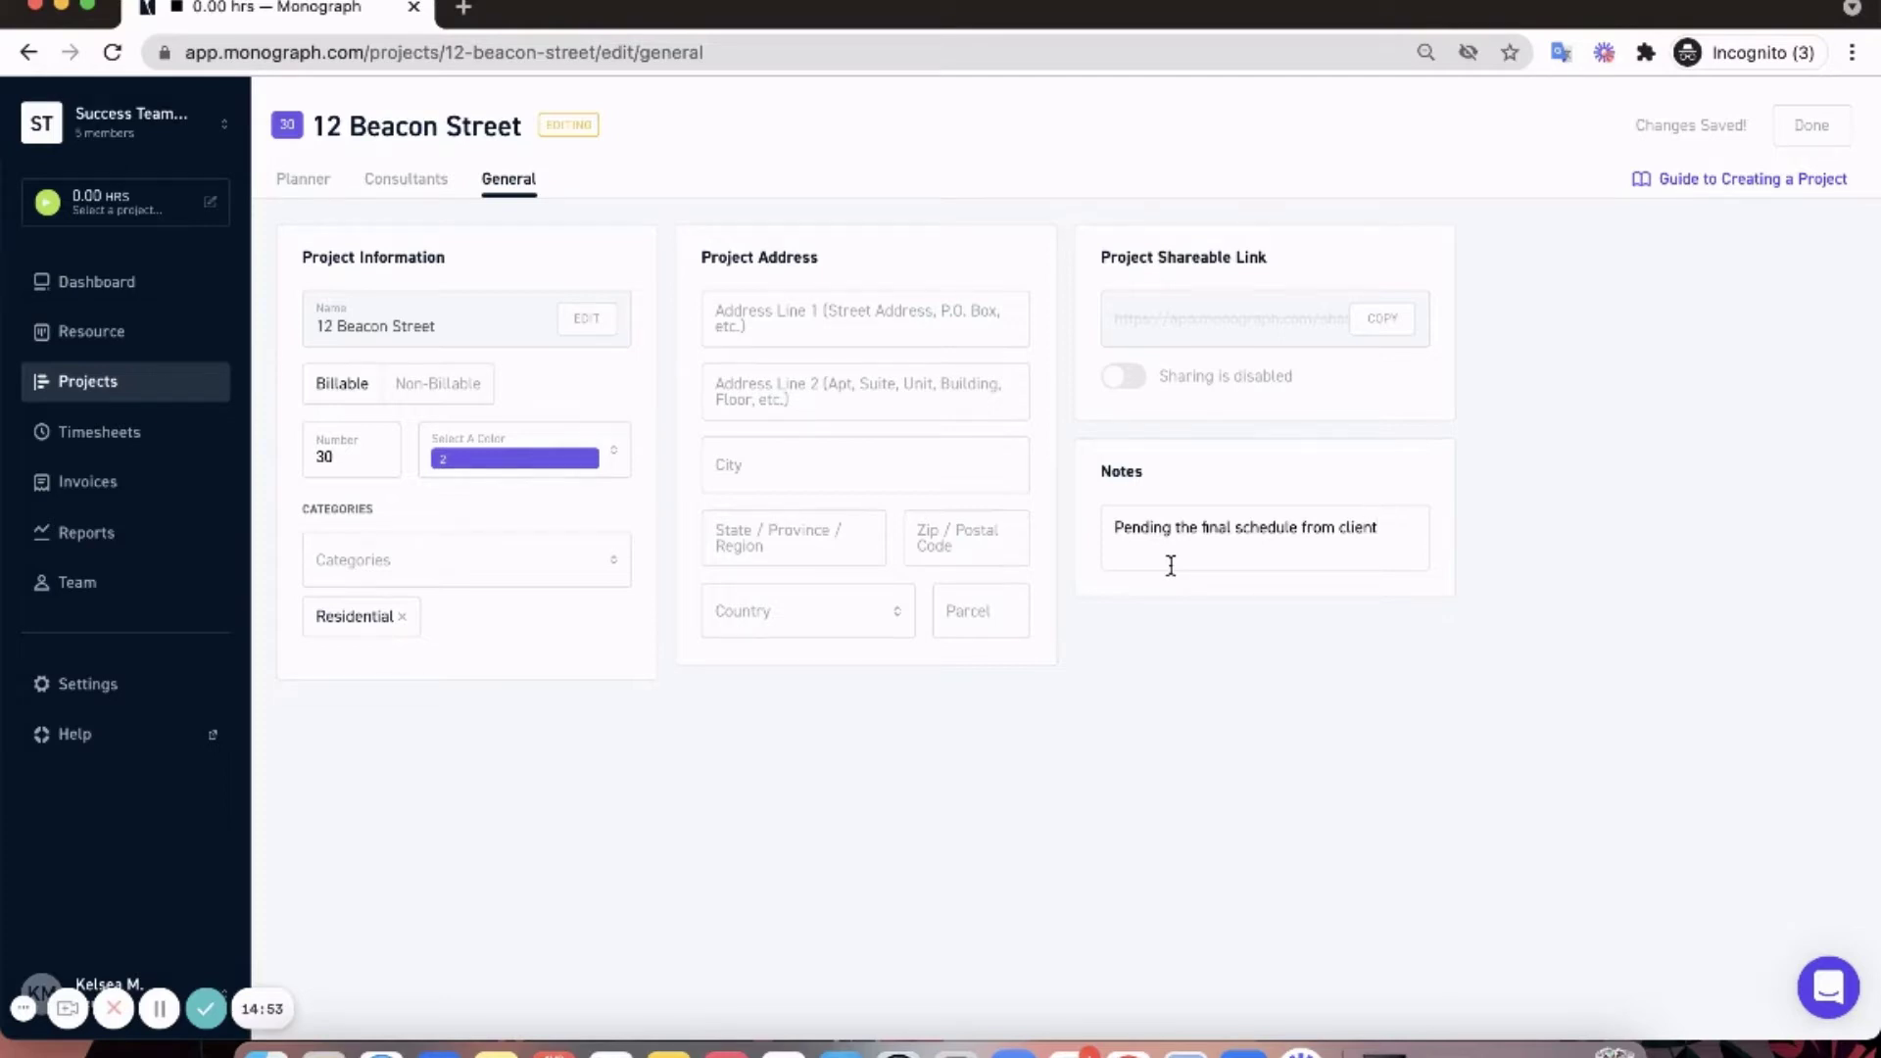
{"action": "left_click", "coordinate": [1803, 129]}
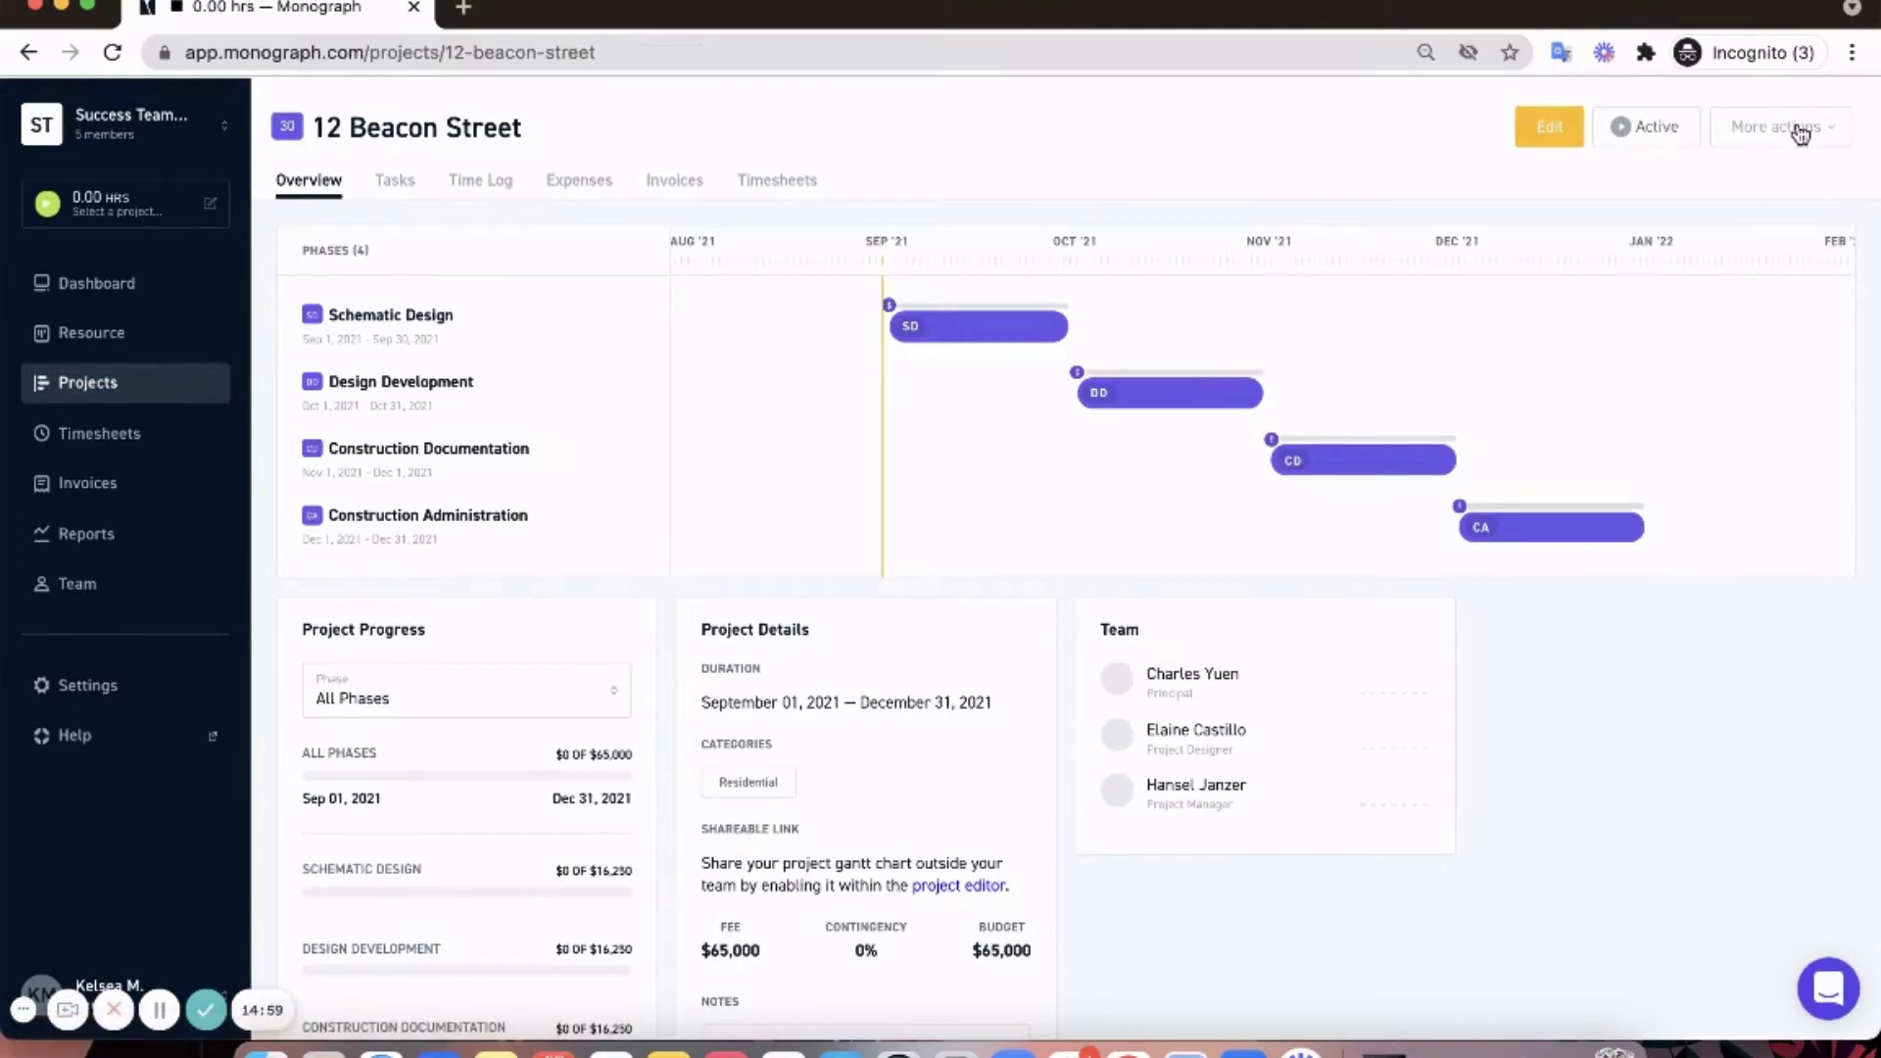
{"action": "scroll", "coordinate": [1555, 318], "scroll_direction": "down", "scroll_amount": 1}
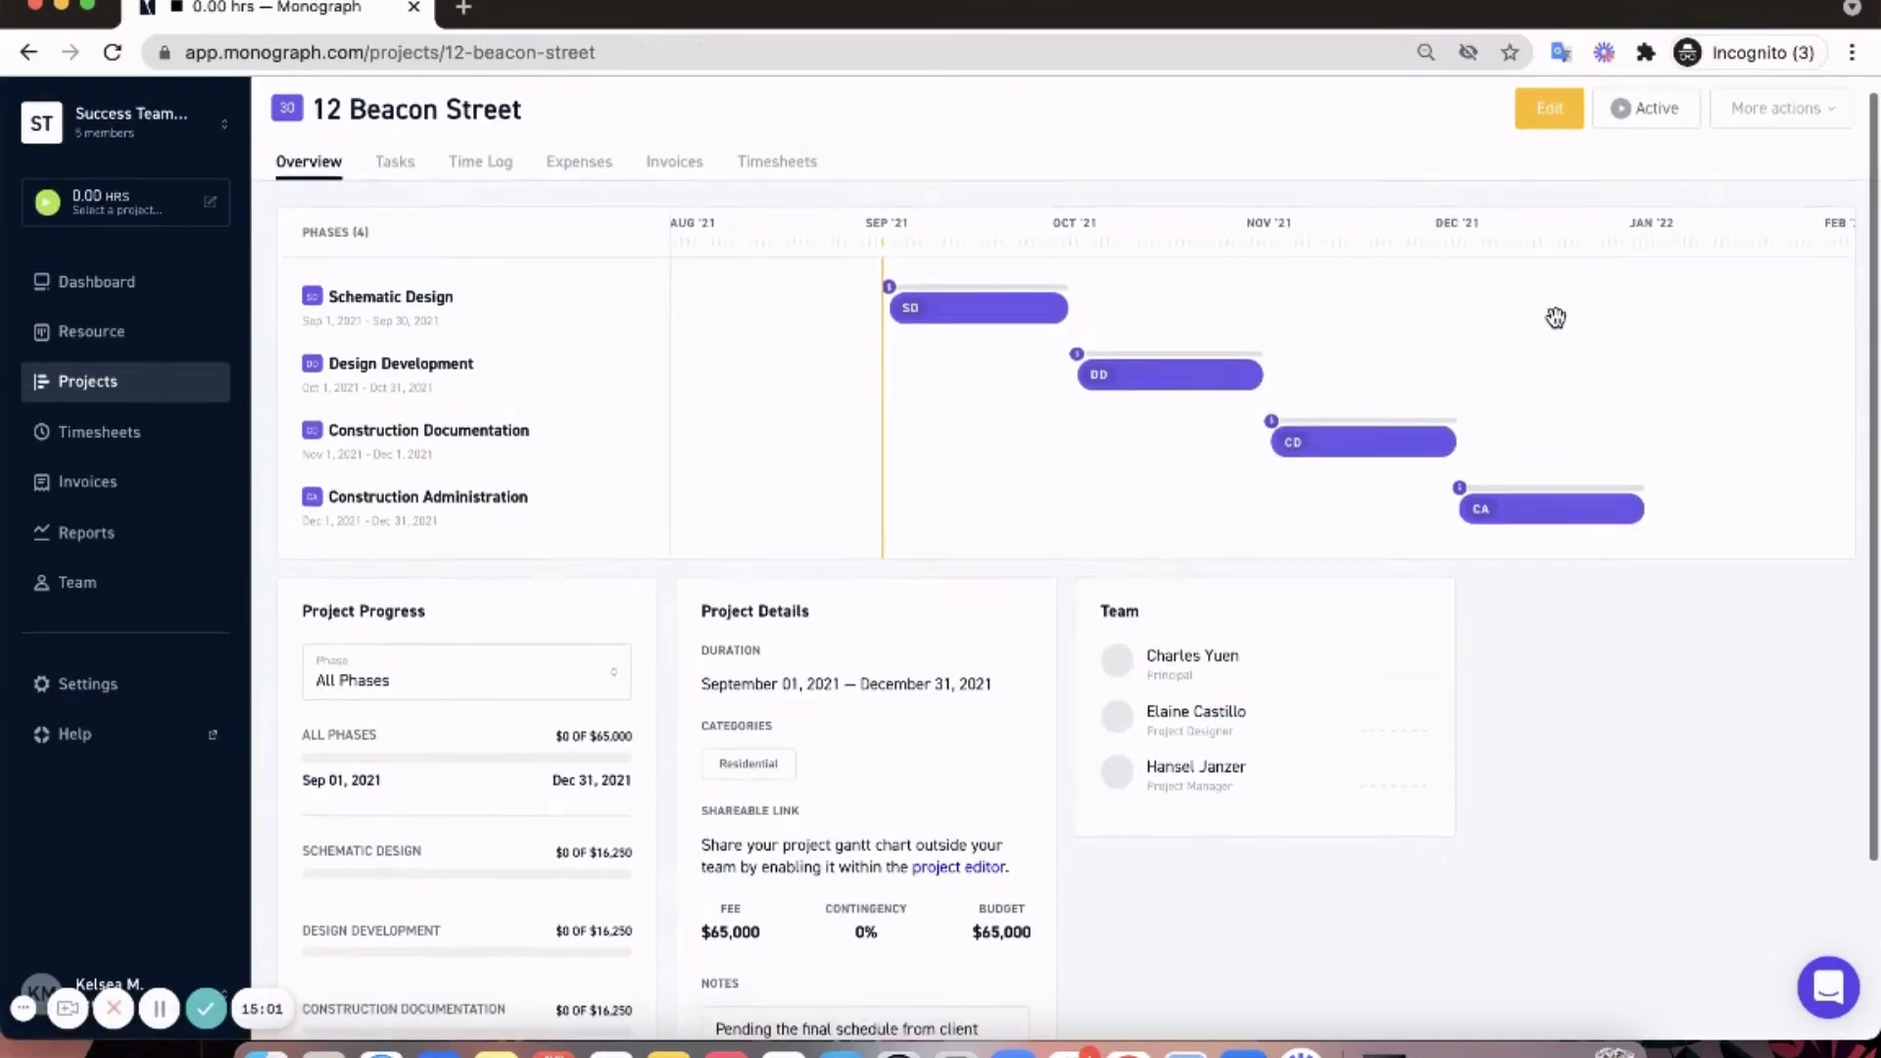